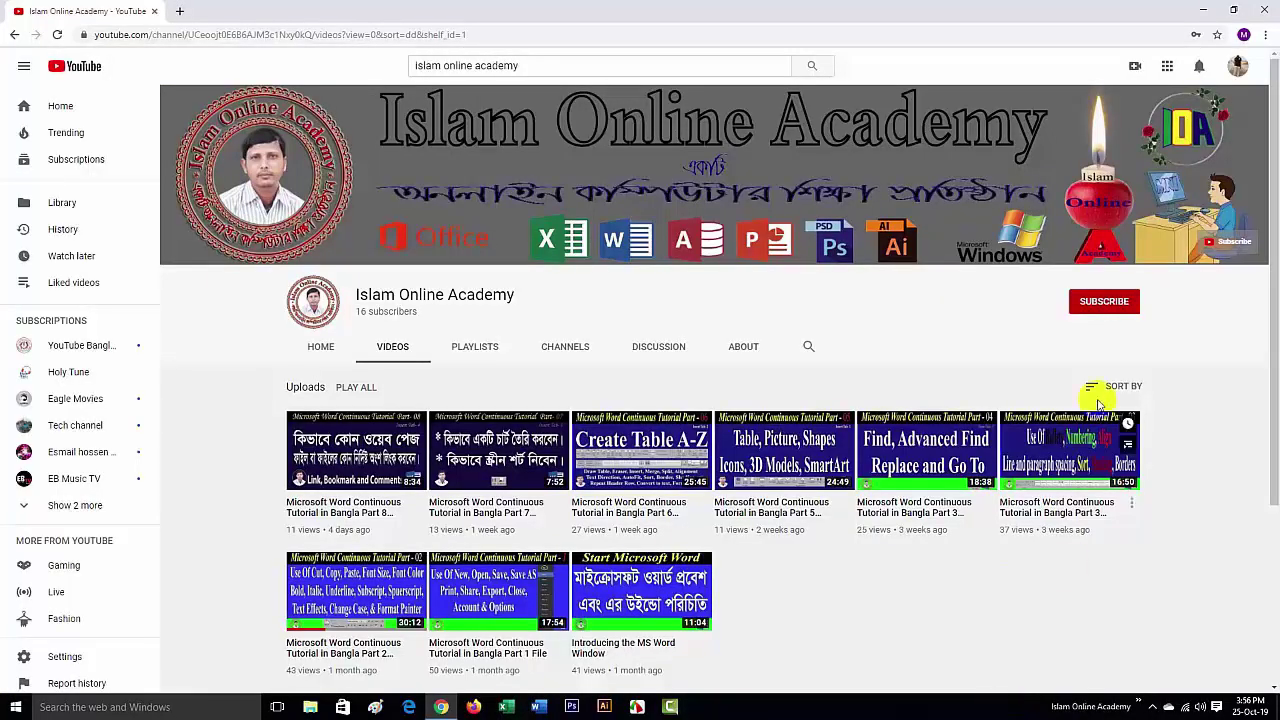
# - Subscribe to the Islam Online Academy channel and turn on notifications for all uploads
pyautogui.click(1100, 301)
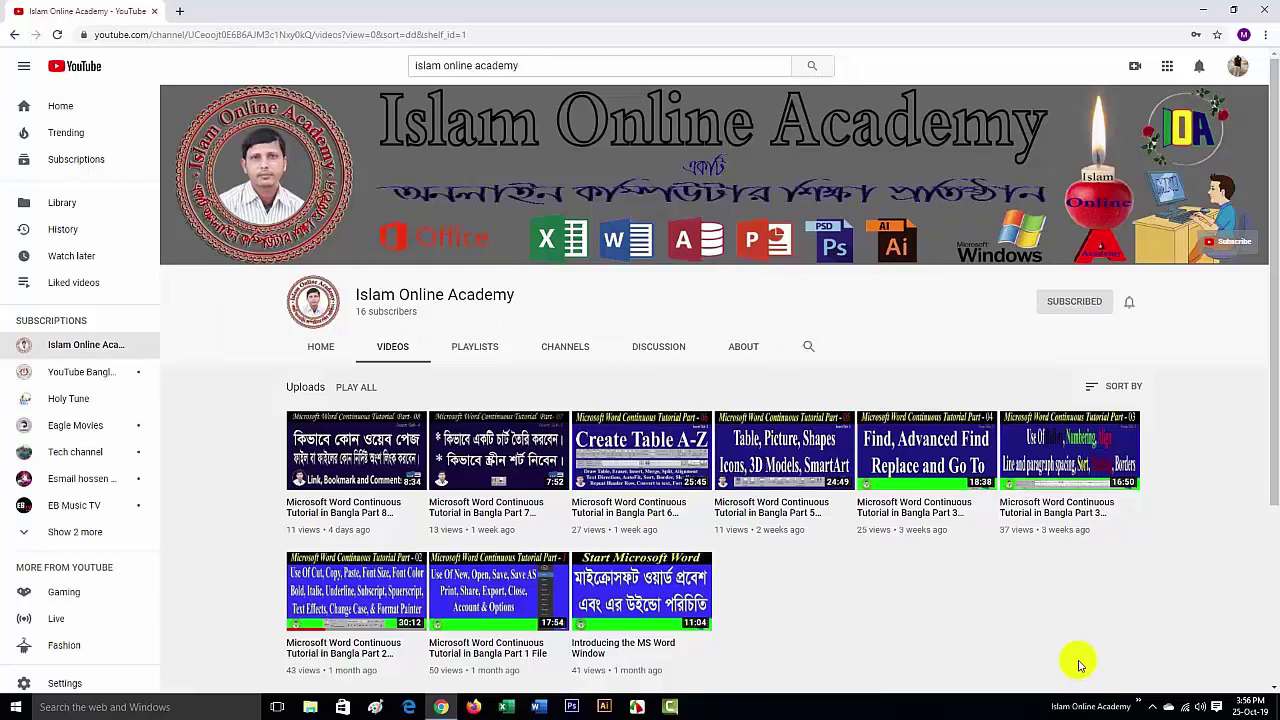
pyautogui.click(1130, 302)
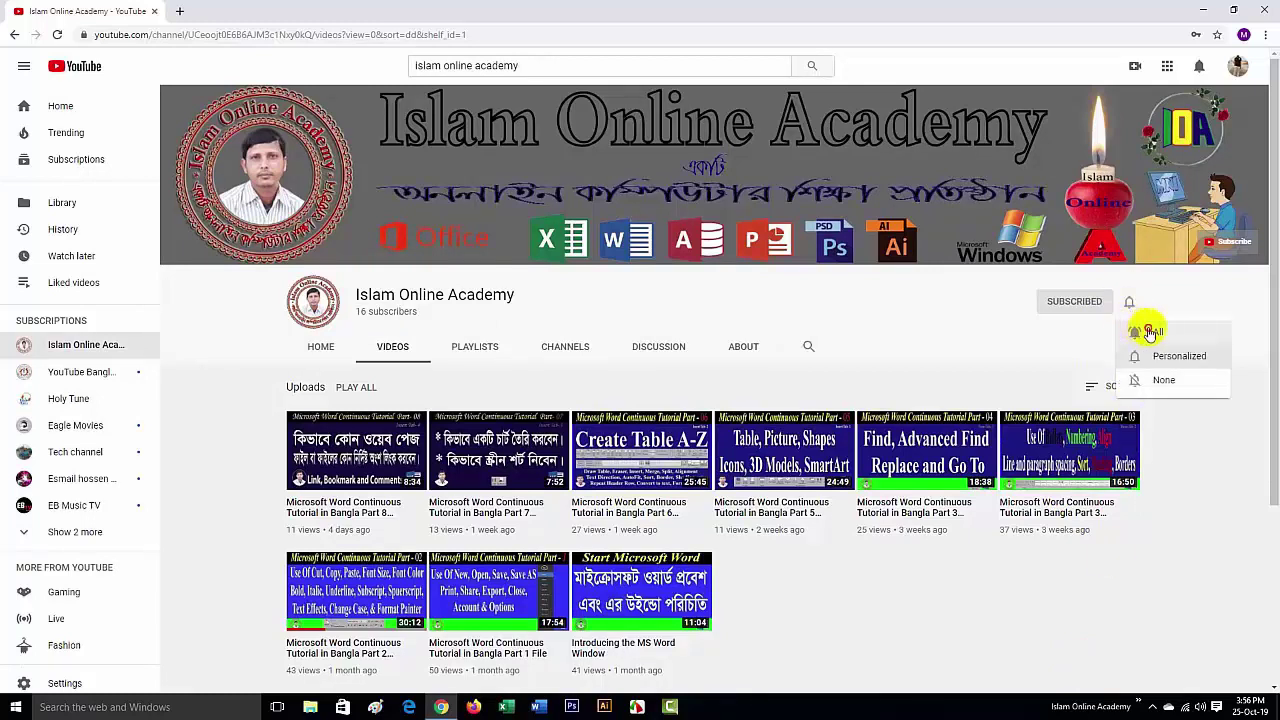
pyautogui.click(1151, 331)
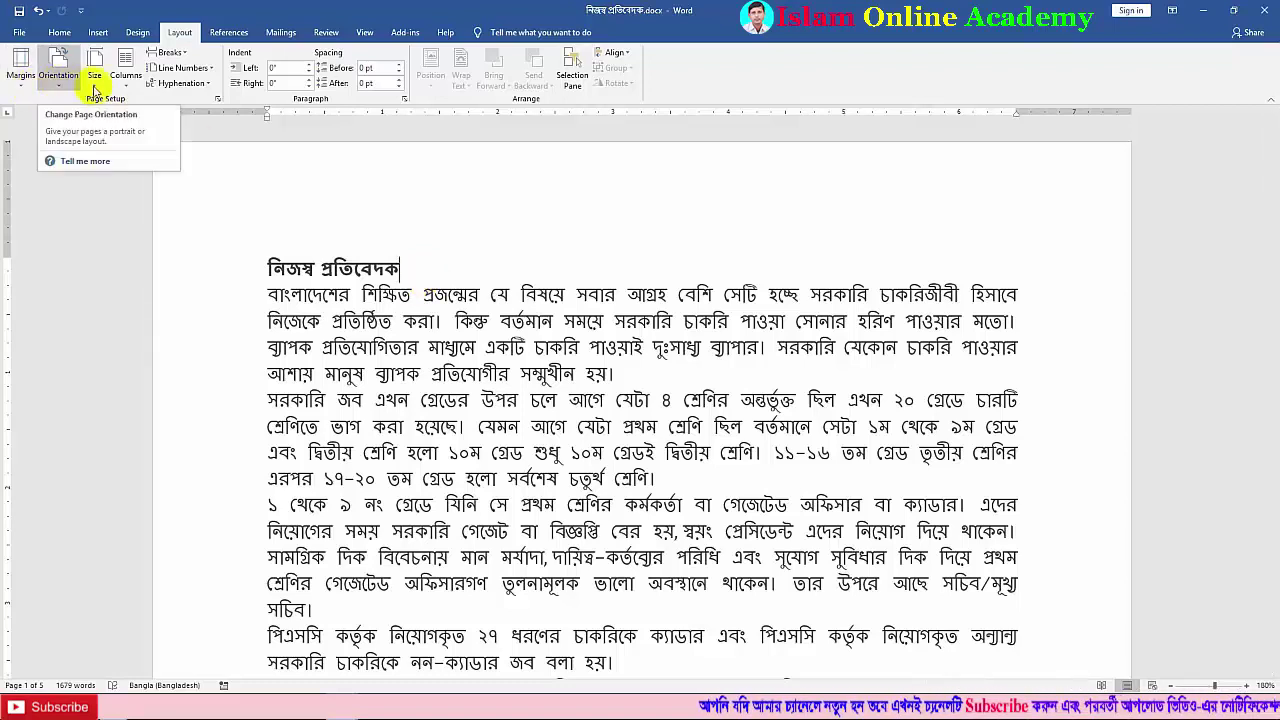
pyautogui.click(220, 102)
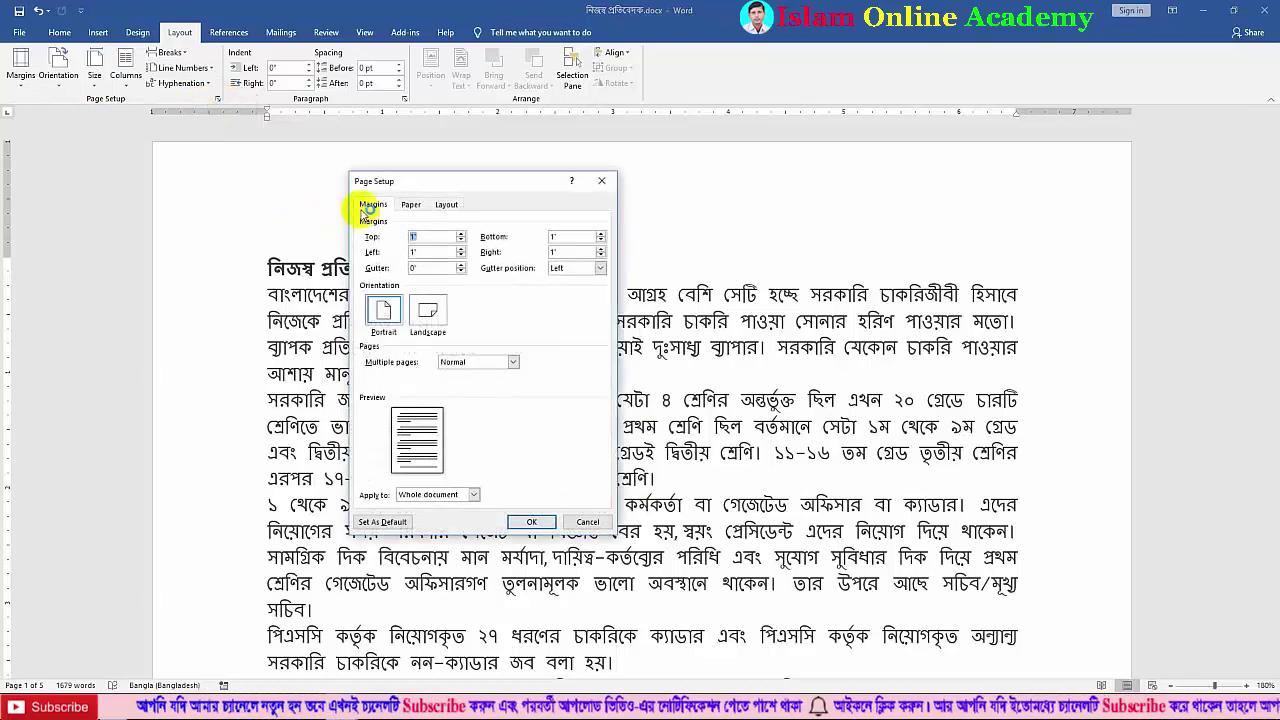
pyautogui.click(410, 206)
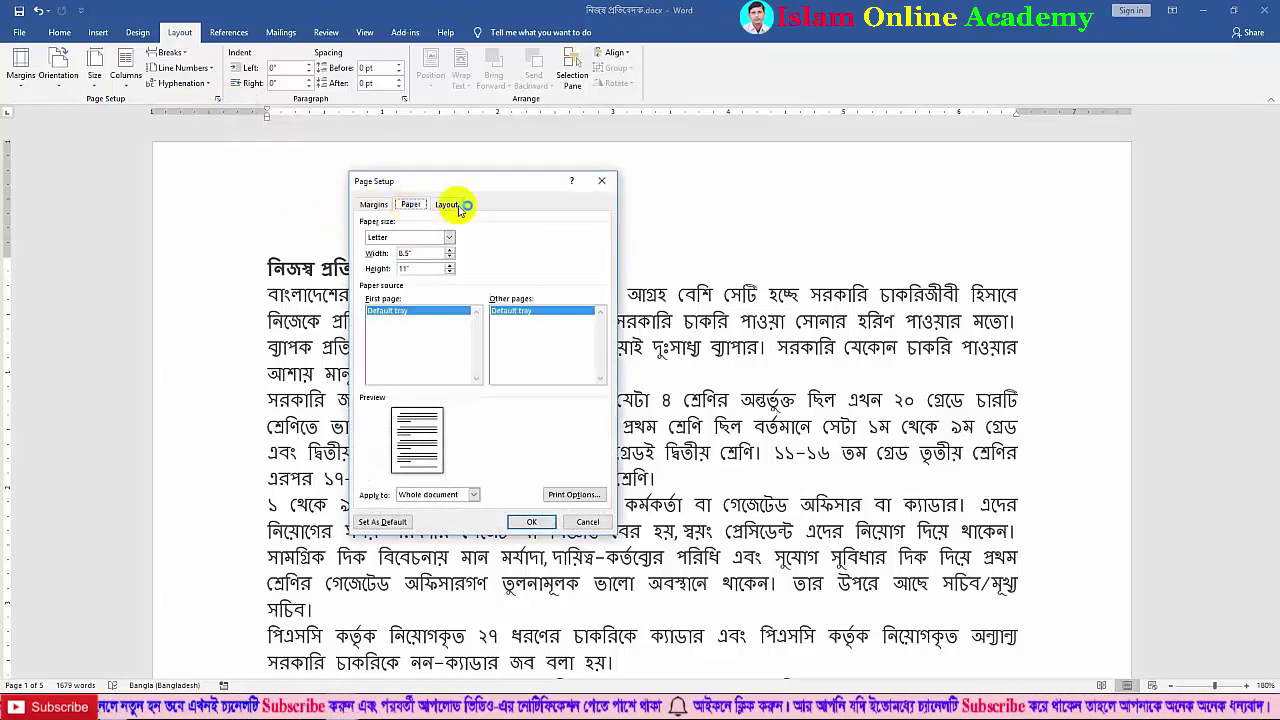
pyautogui.click(447, 205)
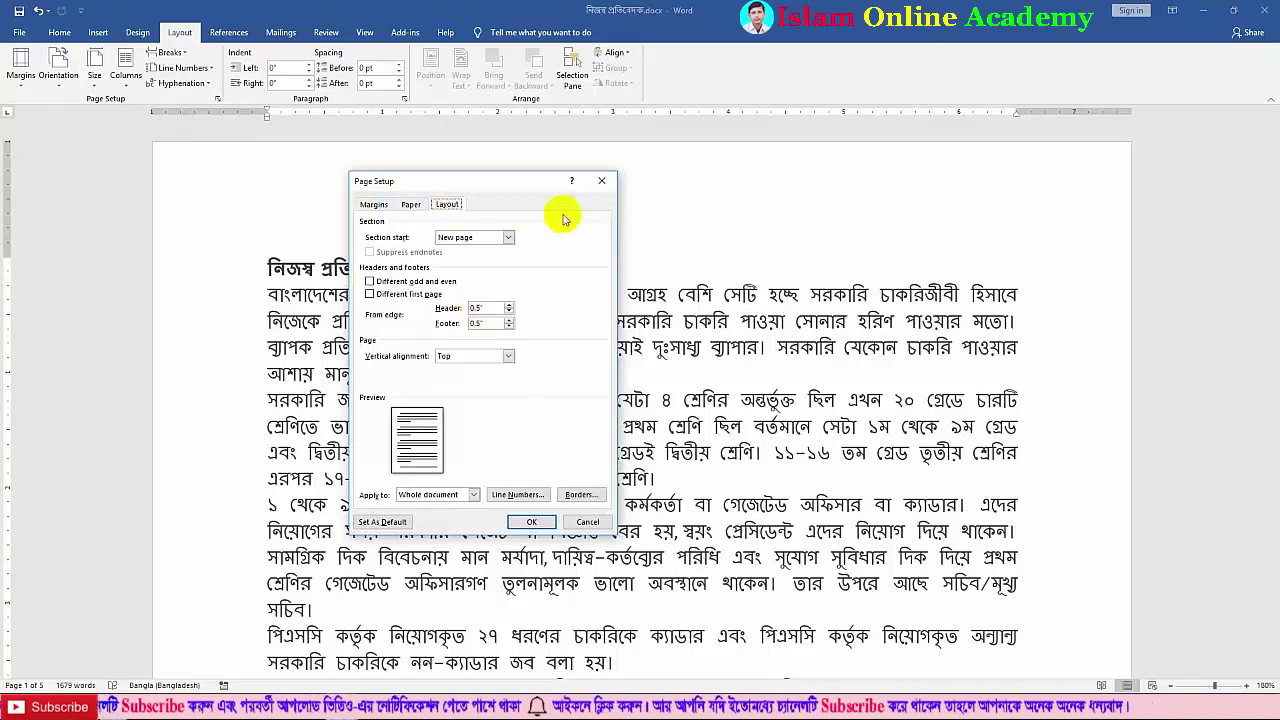
pyautogui.click(602, 182)
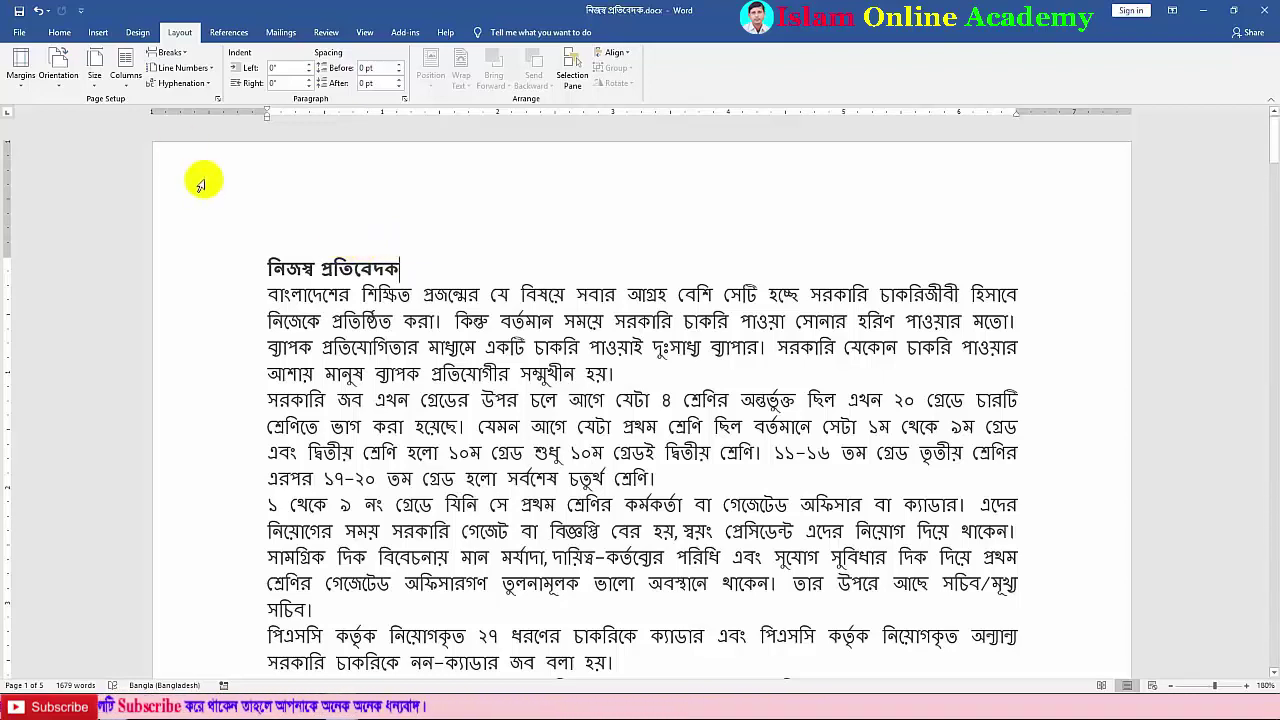
# - Show the Layout tab's paper size gallery with Letter, Tabloid, Legal, A3, A4 and A5
pyautogui.click(95, 88)
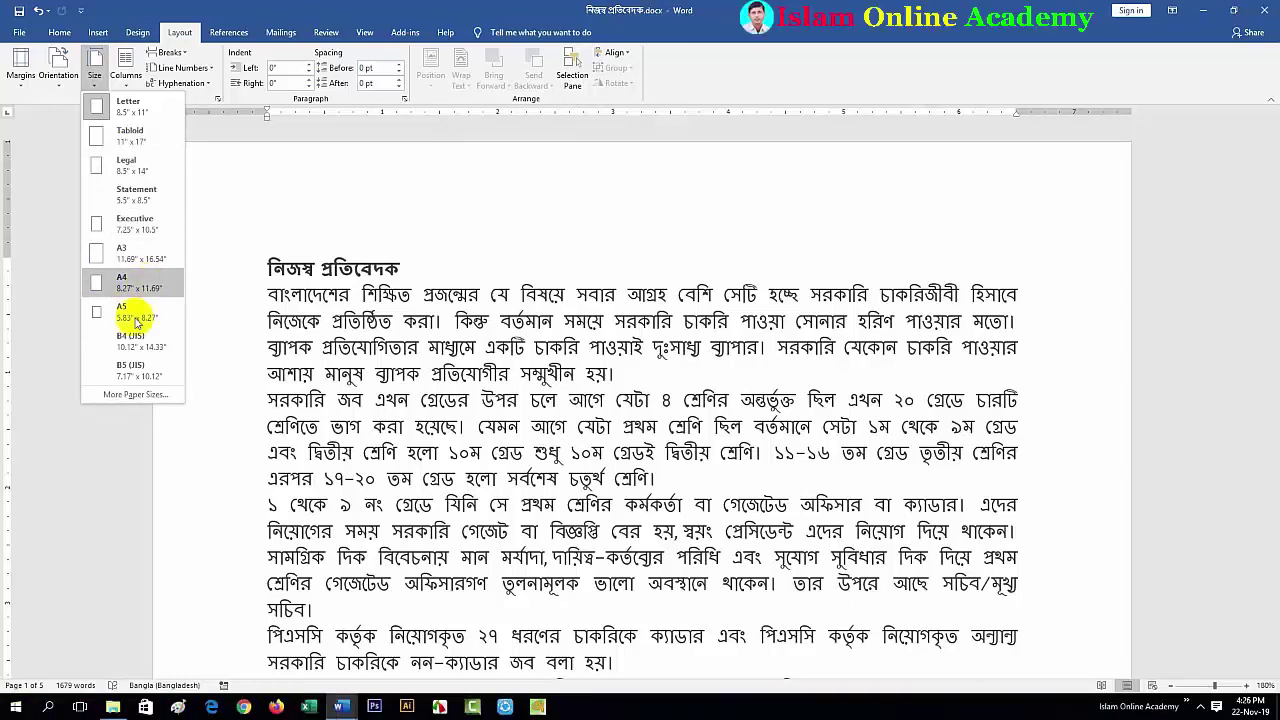
# - Open the full paper size settings in Page Setup and try A4 paper
pyautogui.click(133, 395)
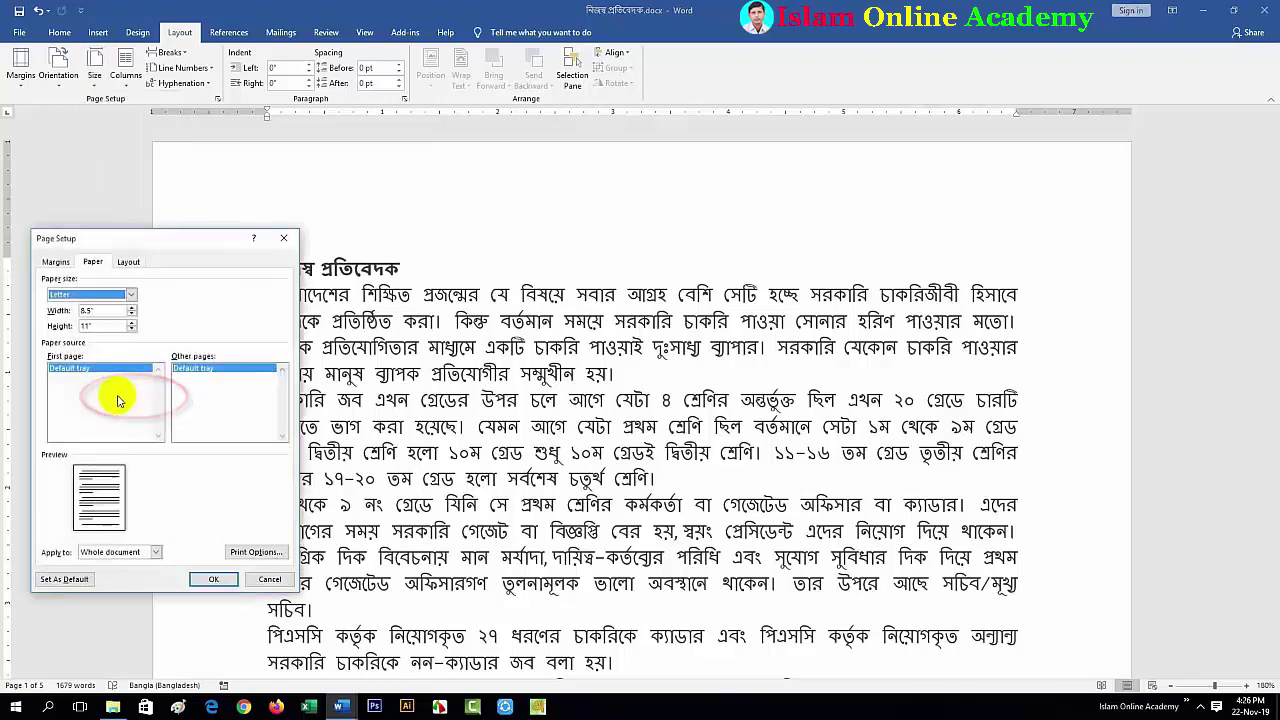
pyautogui.moveTo(242, 218); pyautogui.dragTo(371, 171)
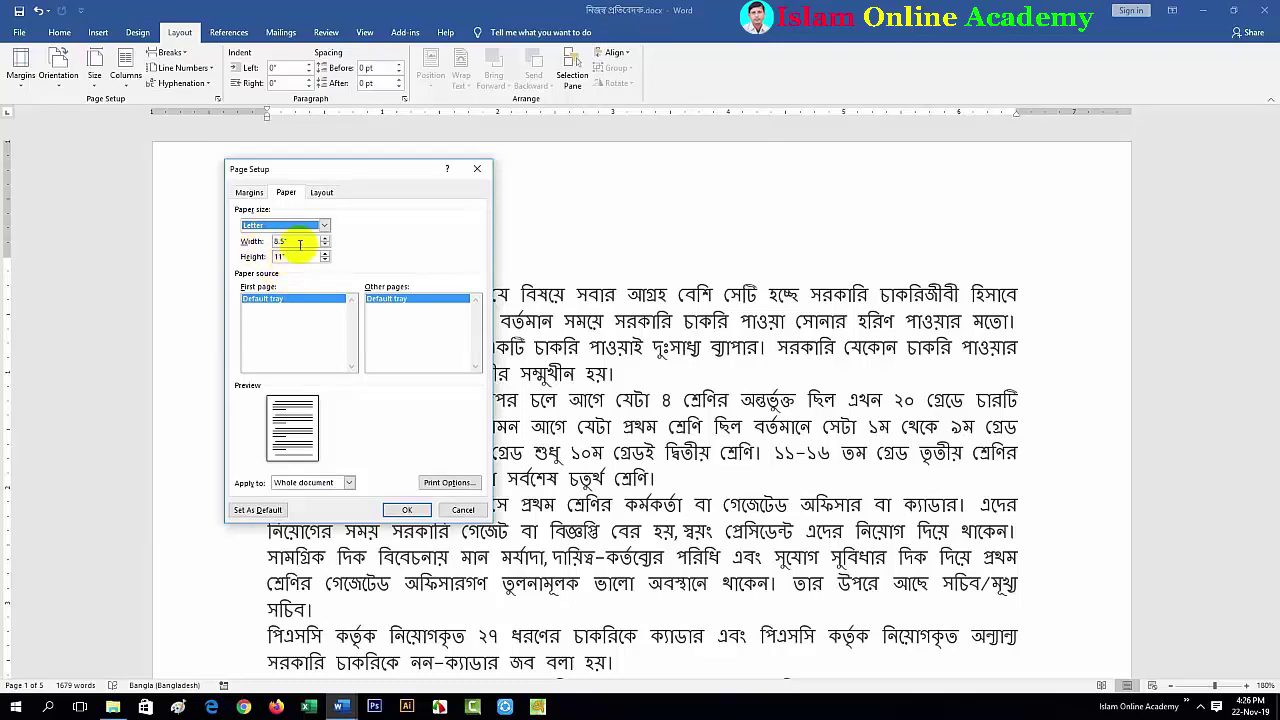
pyautogui.click(324, 225)
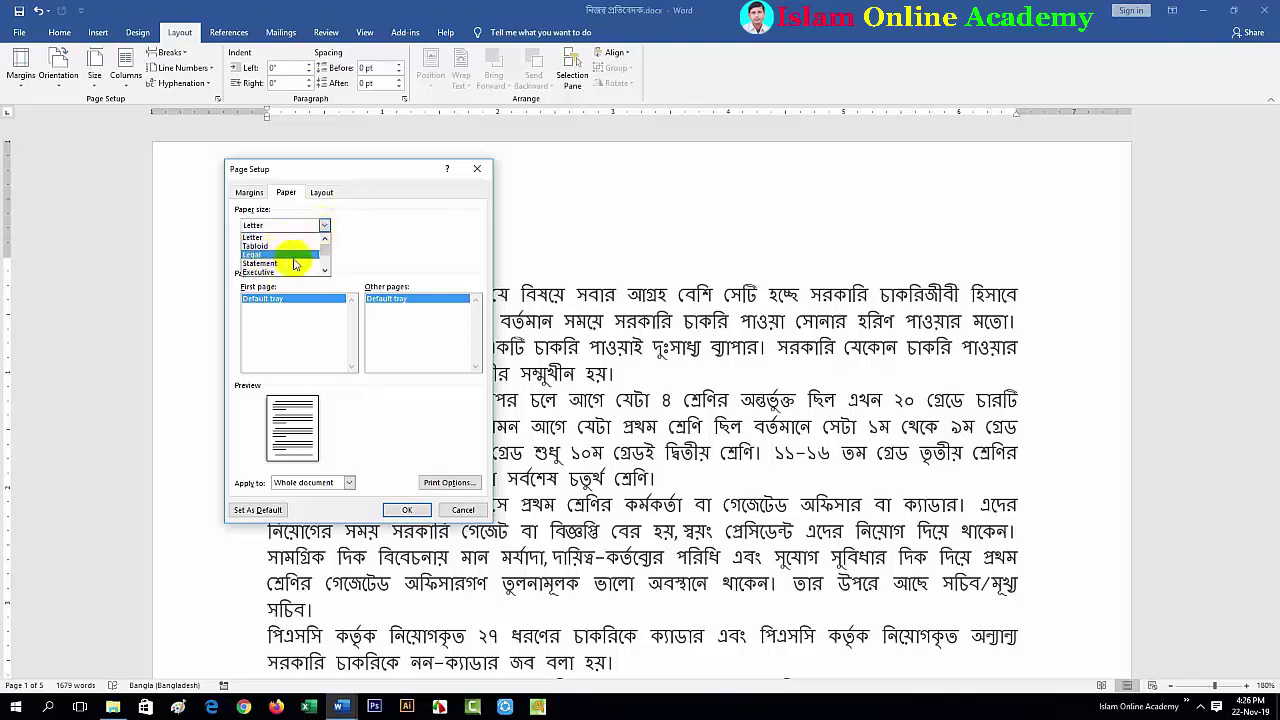
pyautogui.moveTo(324, 251); pyautogui.dragTo(324, 260)
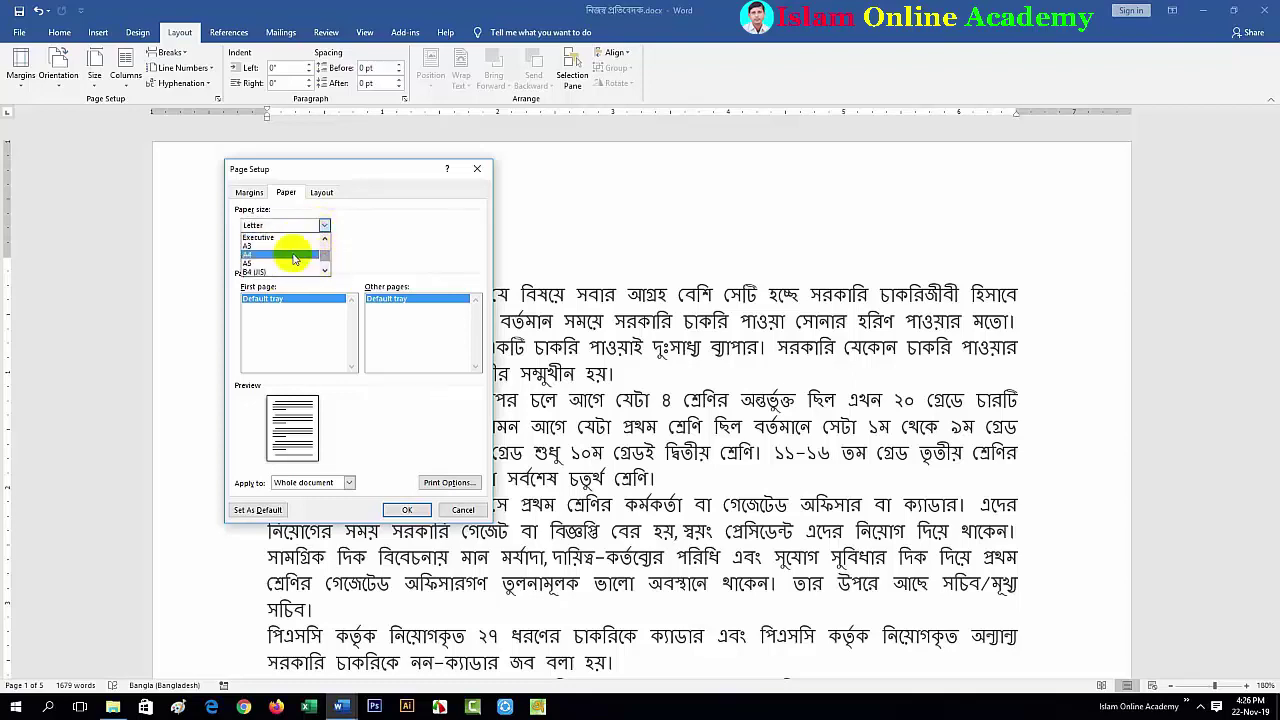
pyautogui.click(275, 254)
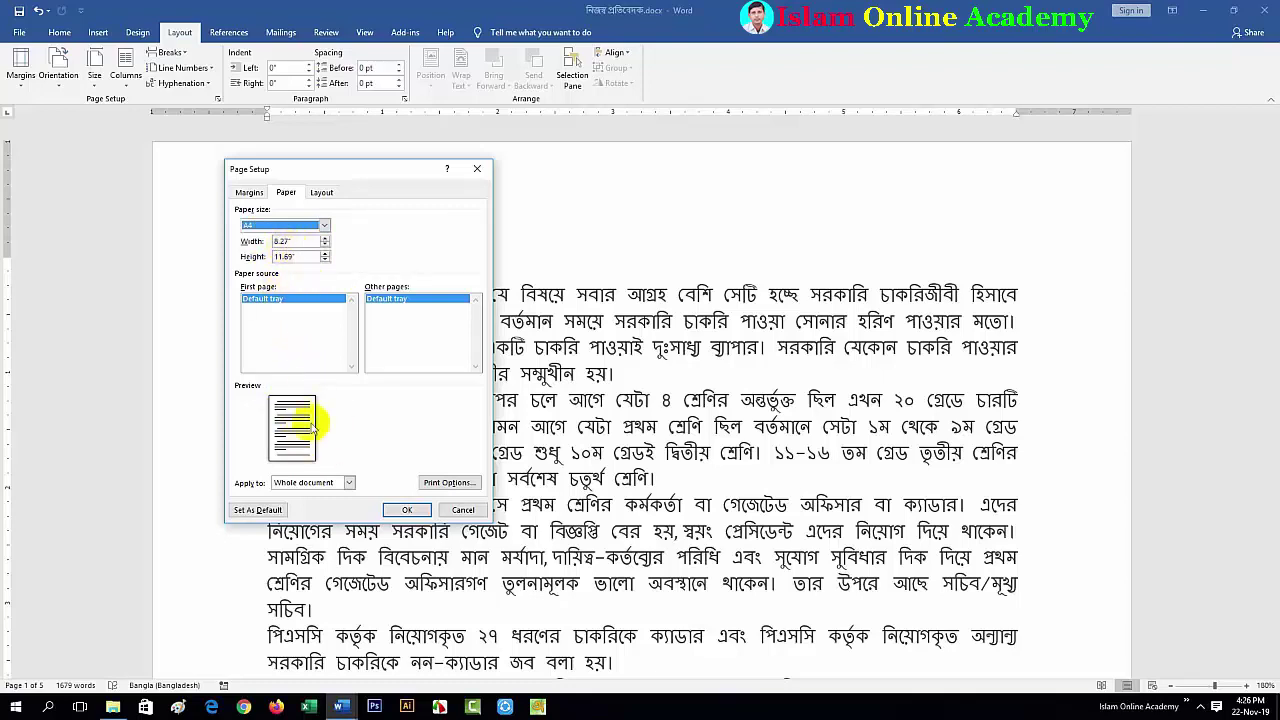
# - Adjust the page width, then switch the paper to B5 (JIS) and apply it
pyautogui.click(324, 241)
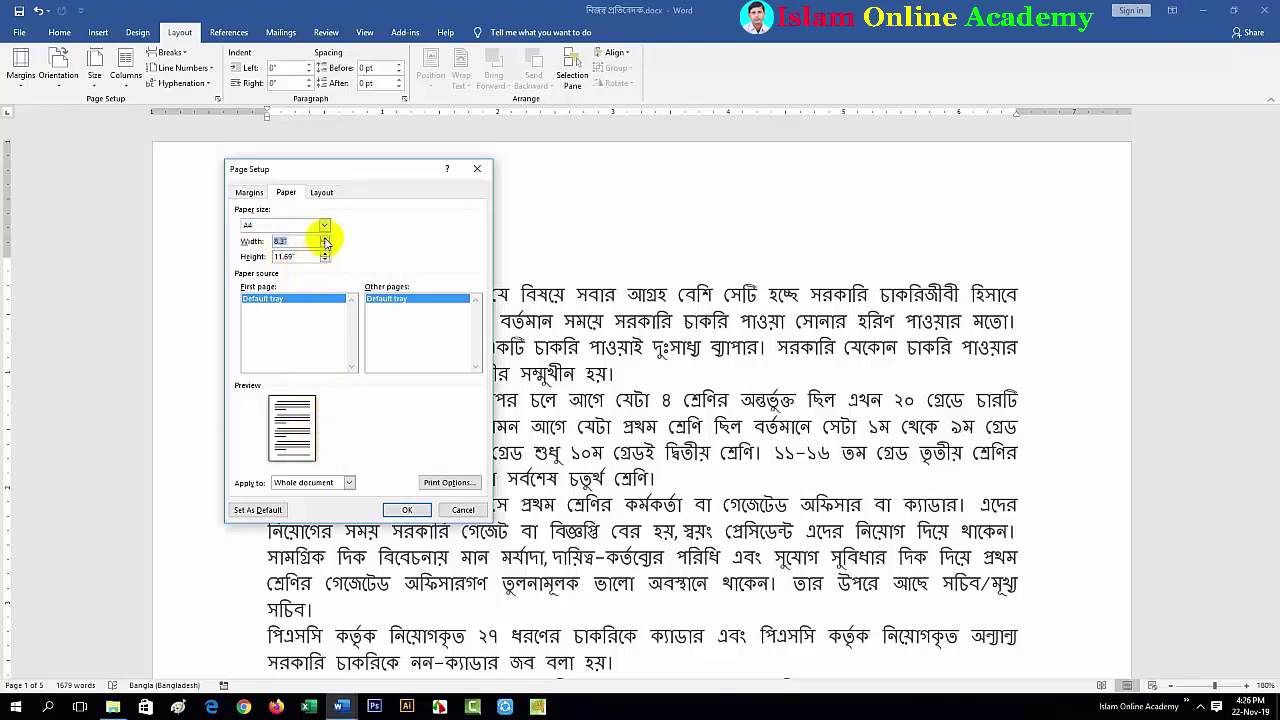
pyautogui.click(324, 241)
pyautogui.click(324, 241)
pyautogui.click(324, 240)
pyautogui.click(324, 240)
pyautogui.click(325, 248)
pyautogui.click(325, 248)
pyautogui.click(325, 248)
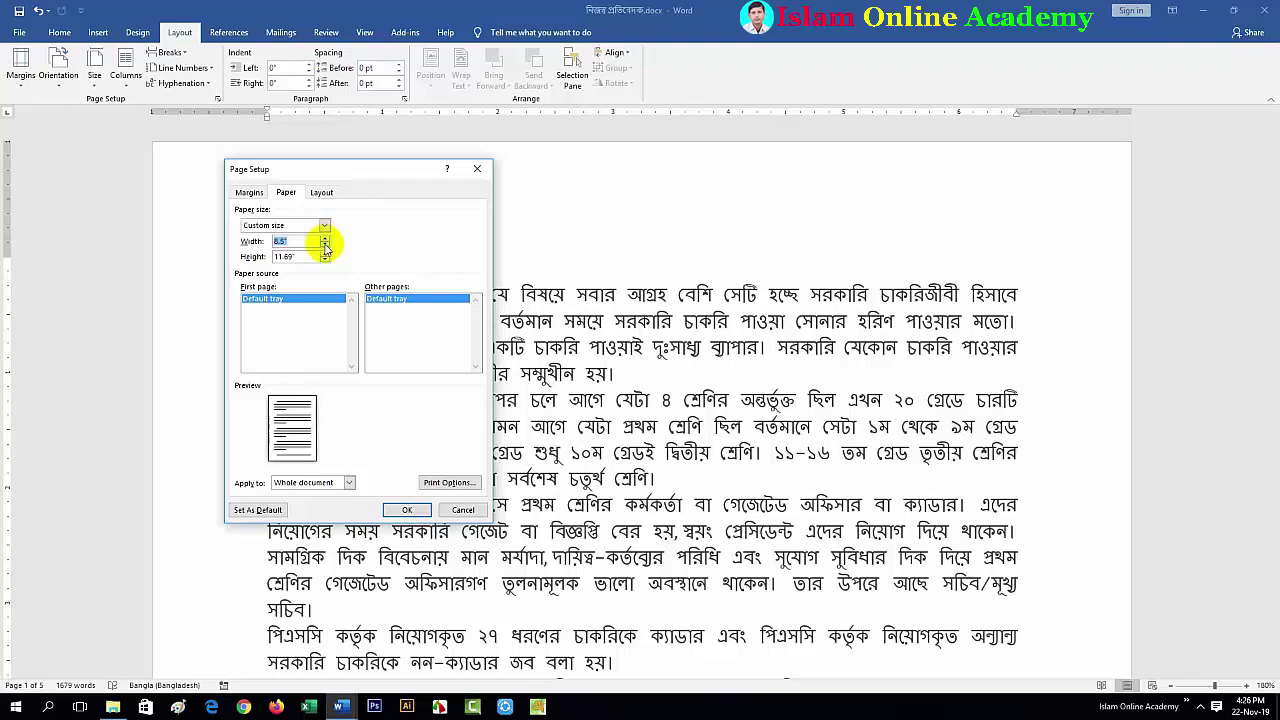
pyautogui.click(325, 248)
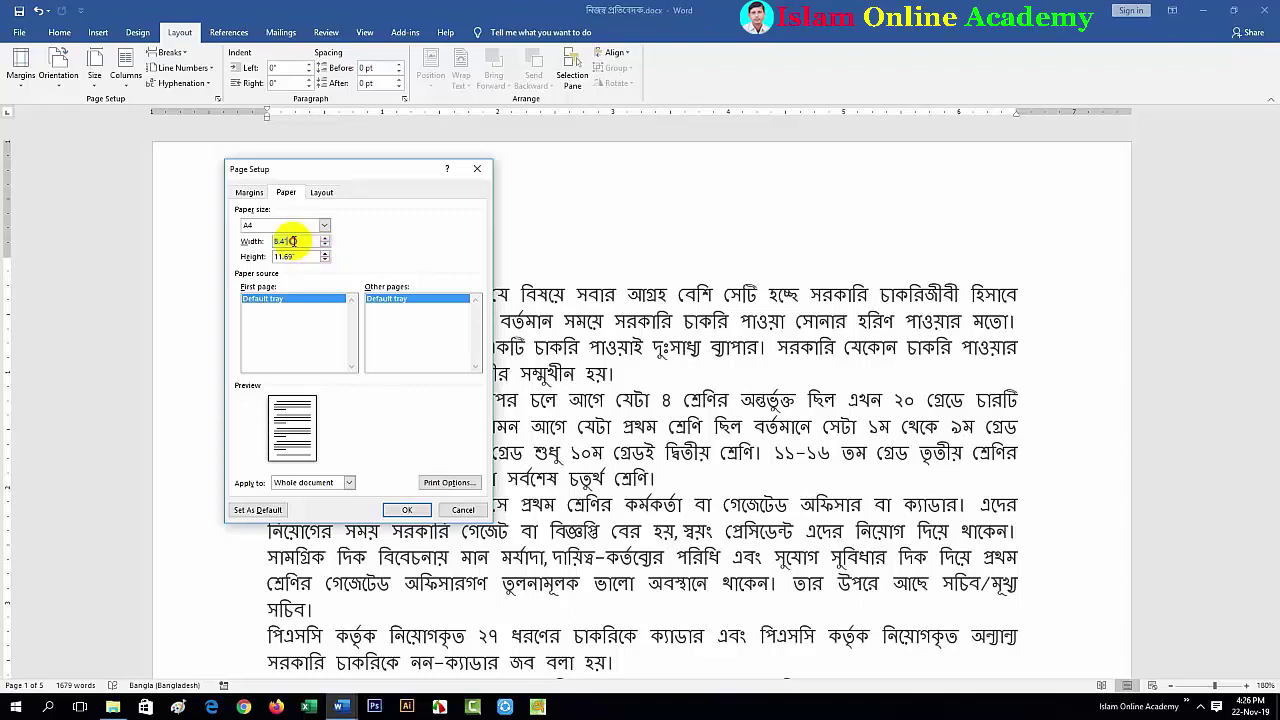
pyautogui.moveTo(292, 241); pyautogui.dragTo(266, 241)
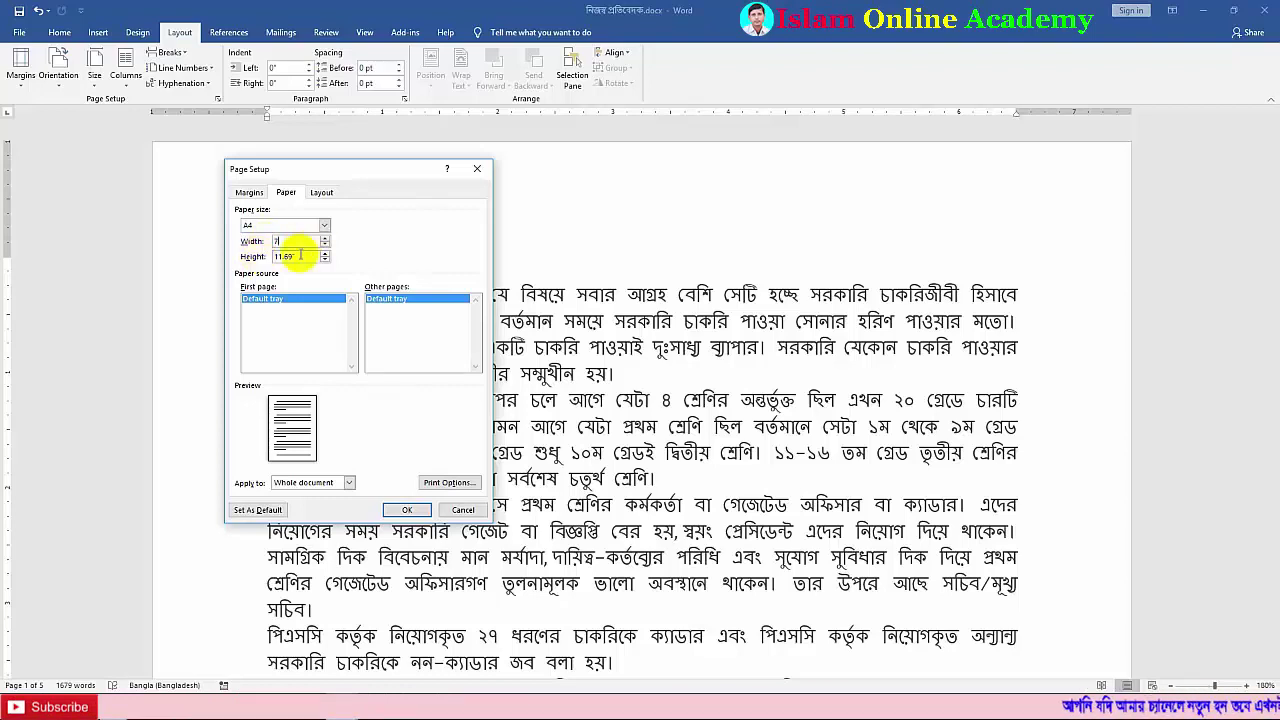
pyautogui.moveTo(298, 256); pyautogui.dragTo(265, 256)
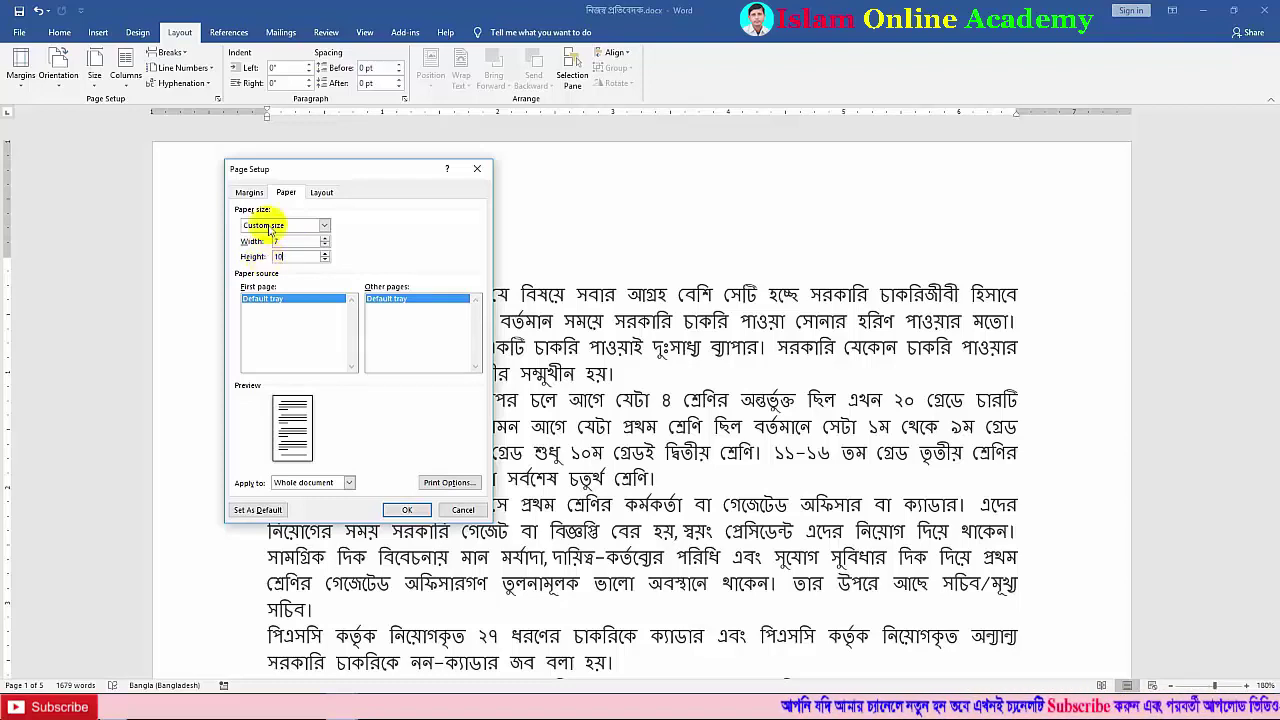
pyautogui.click(287, 241)
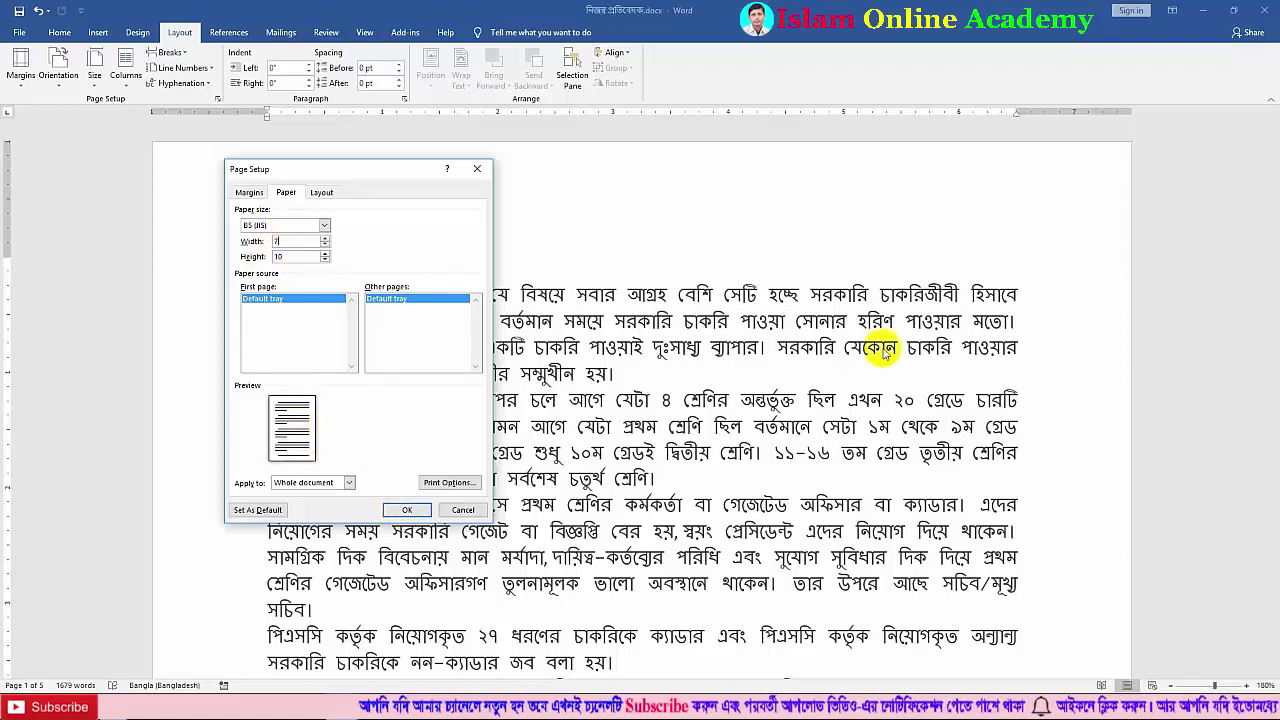
pyautogui.click(408, 511)
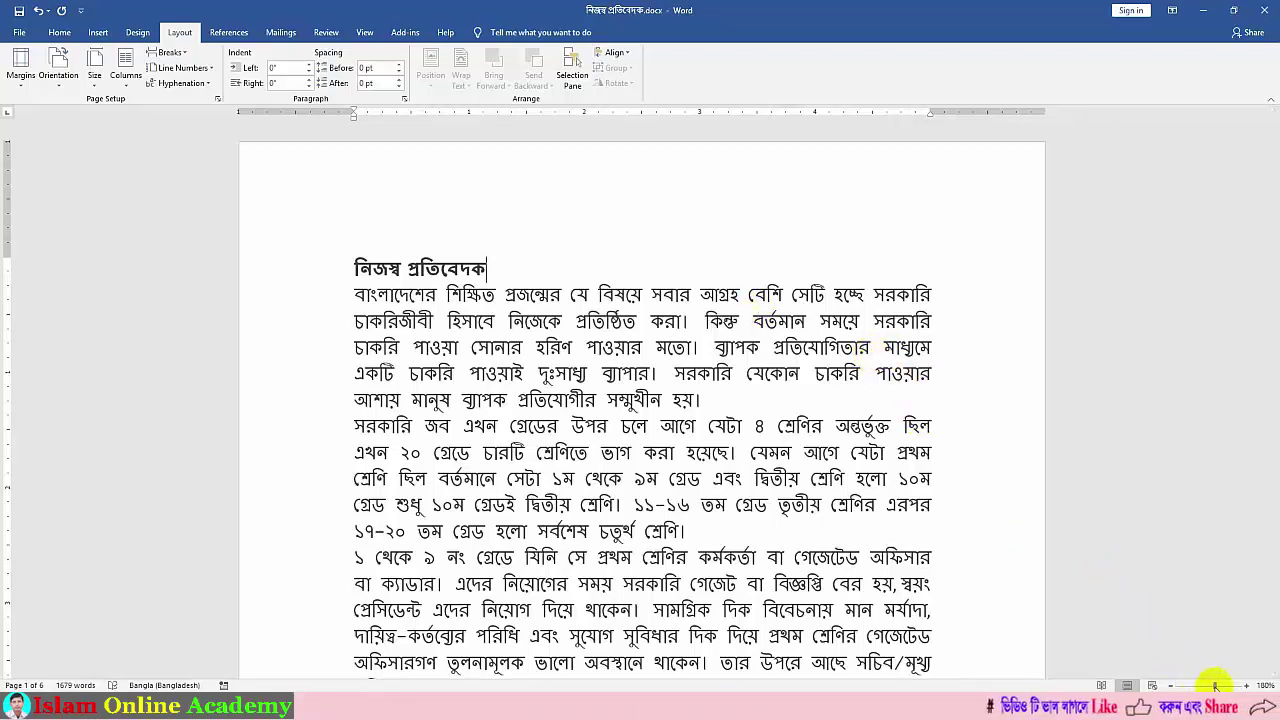
# - Drag the status-bar zoom slider left until a whole report page is visible
pyautogui.moveTo(1213, 686); pyautogui.dragTo(1202, 686)
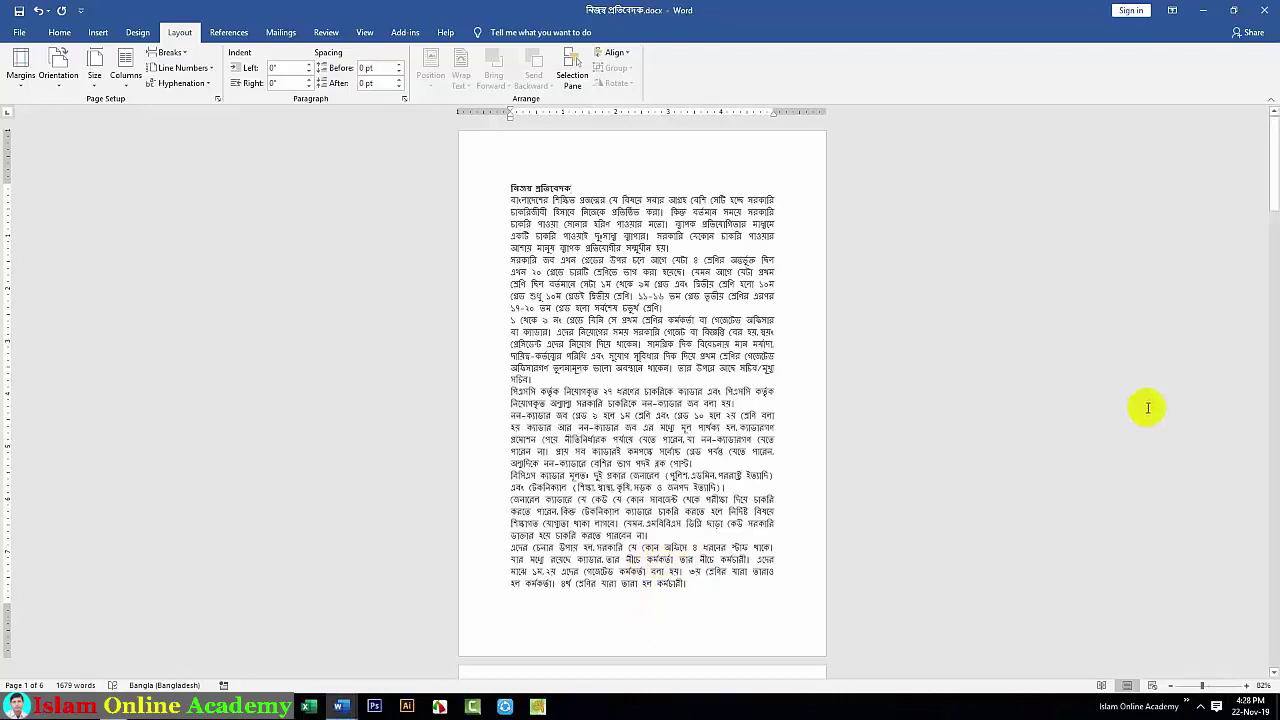
# - Select the allowance-amount paragraphs at the bottom of page 2
pyautogui.moveTo(1270, 200); pyautogui.dragTo(1271, 271)
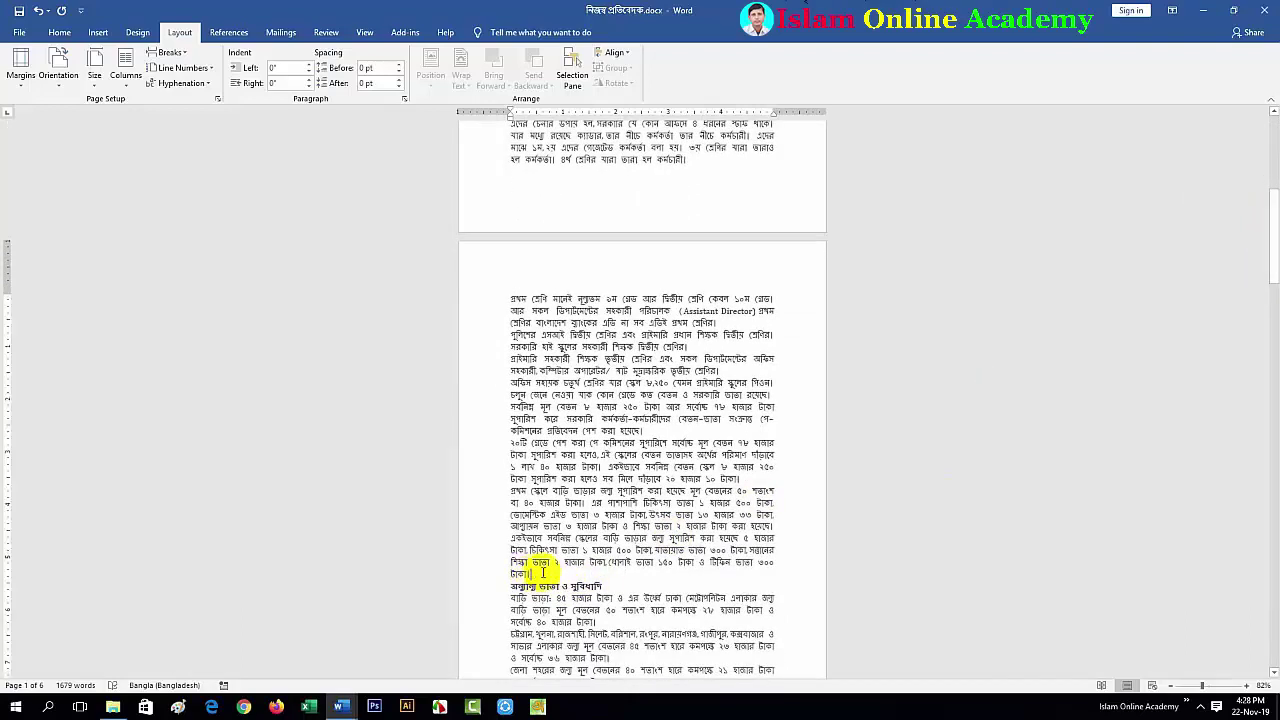
pyautogui.tripleClick(530, 568)
pyautogui.keyDown('shift'); pyautogui.click(506, 456); pyautogui.keyUp('shift')
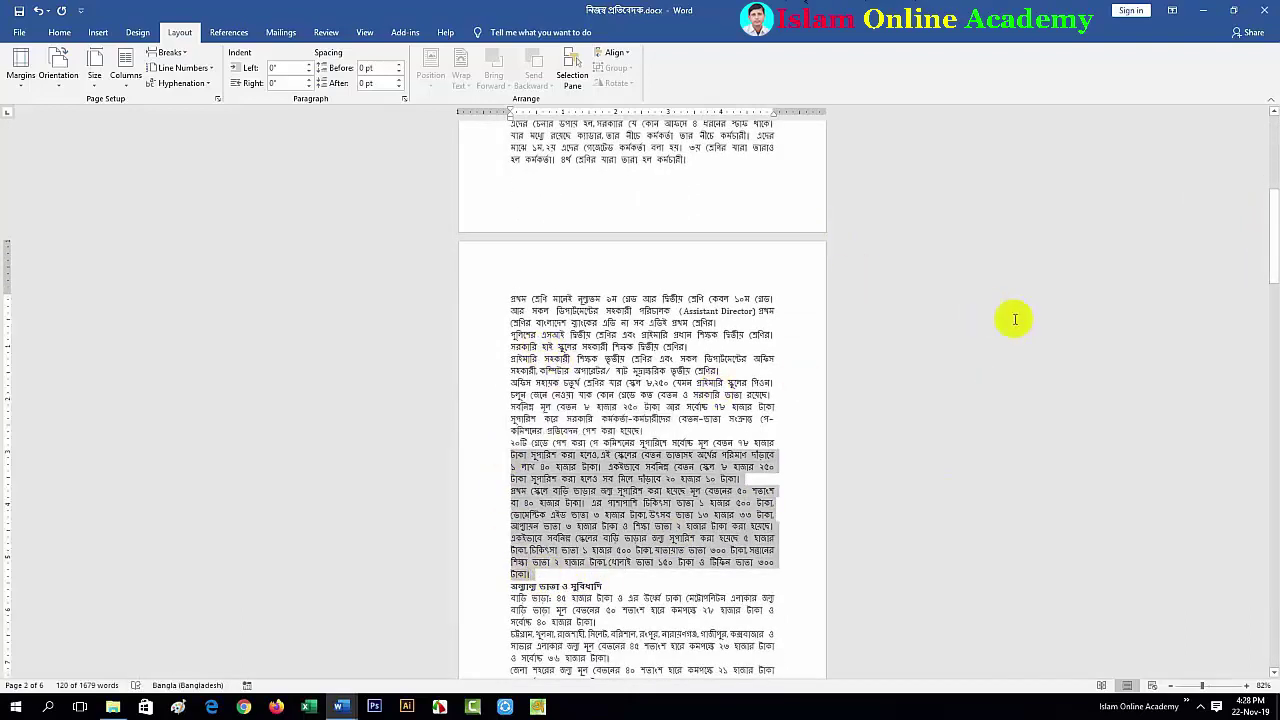
pyautogui.moveTo(1270, 251); pyautogui.dragTo(1262, 160)
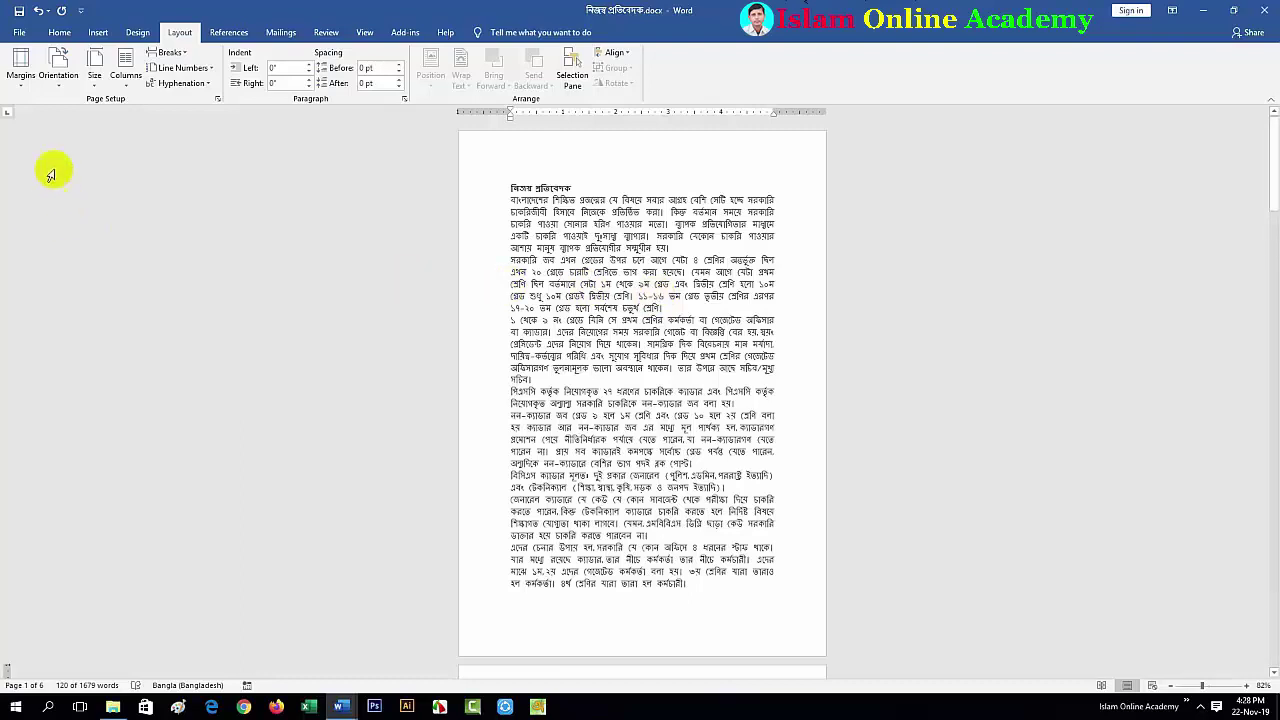
# - Apply Narrow 0.5" margins so the report fits five pages, then bring up Custom Margins
pyautogui.click(22, 90)
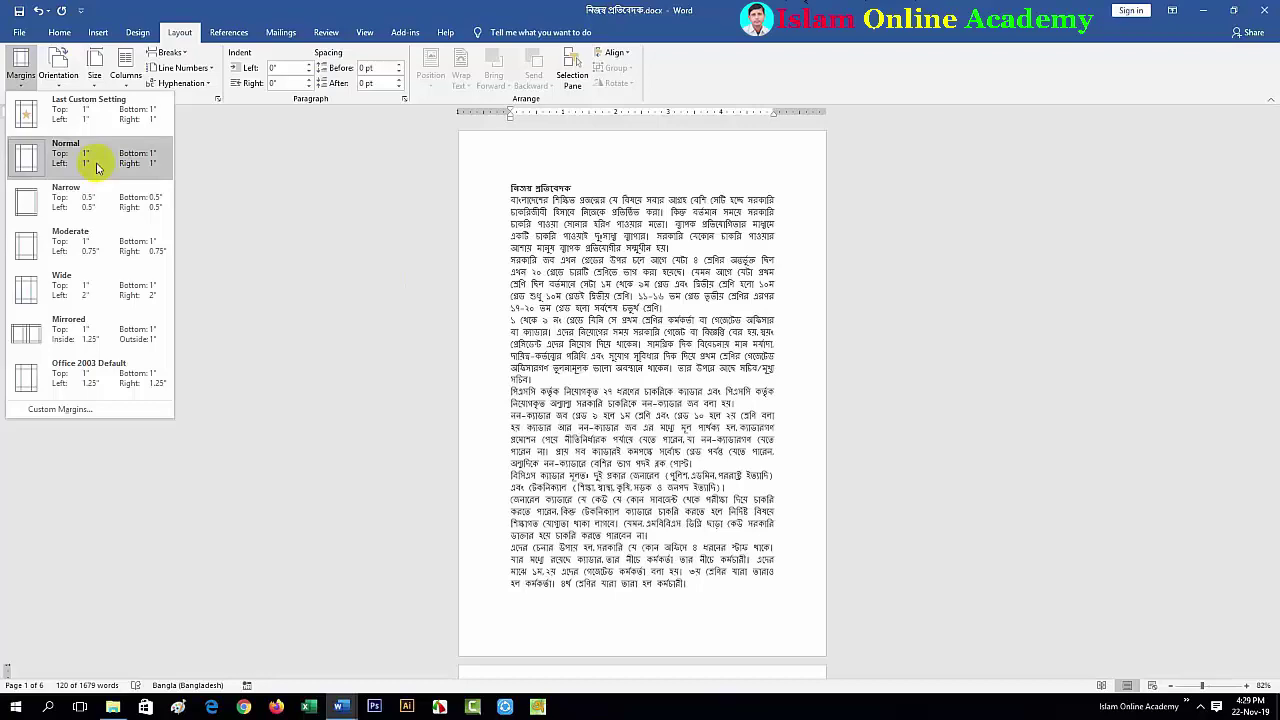
pyautogui.click(76, 211)
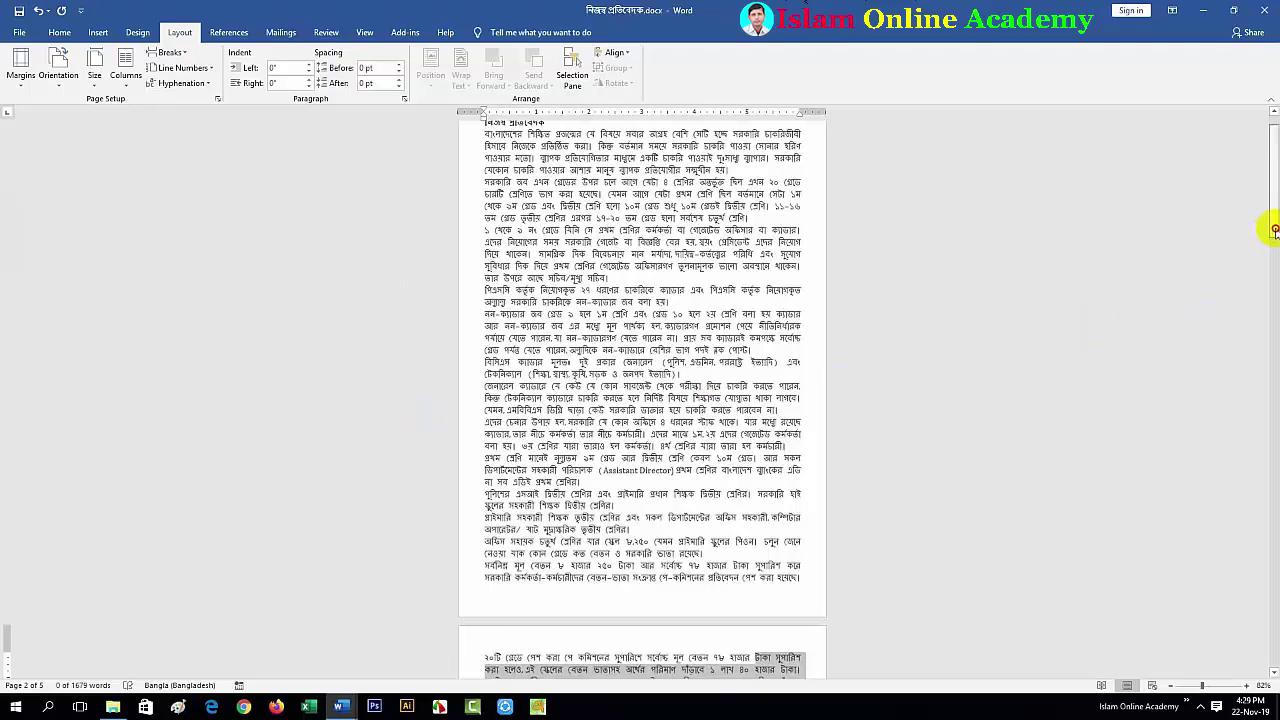
pyautogui.moveTo(1271, 229); pyautogui.dragTo(1274, 267)
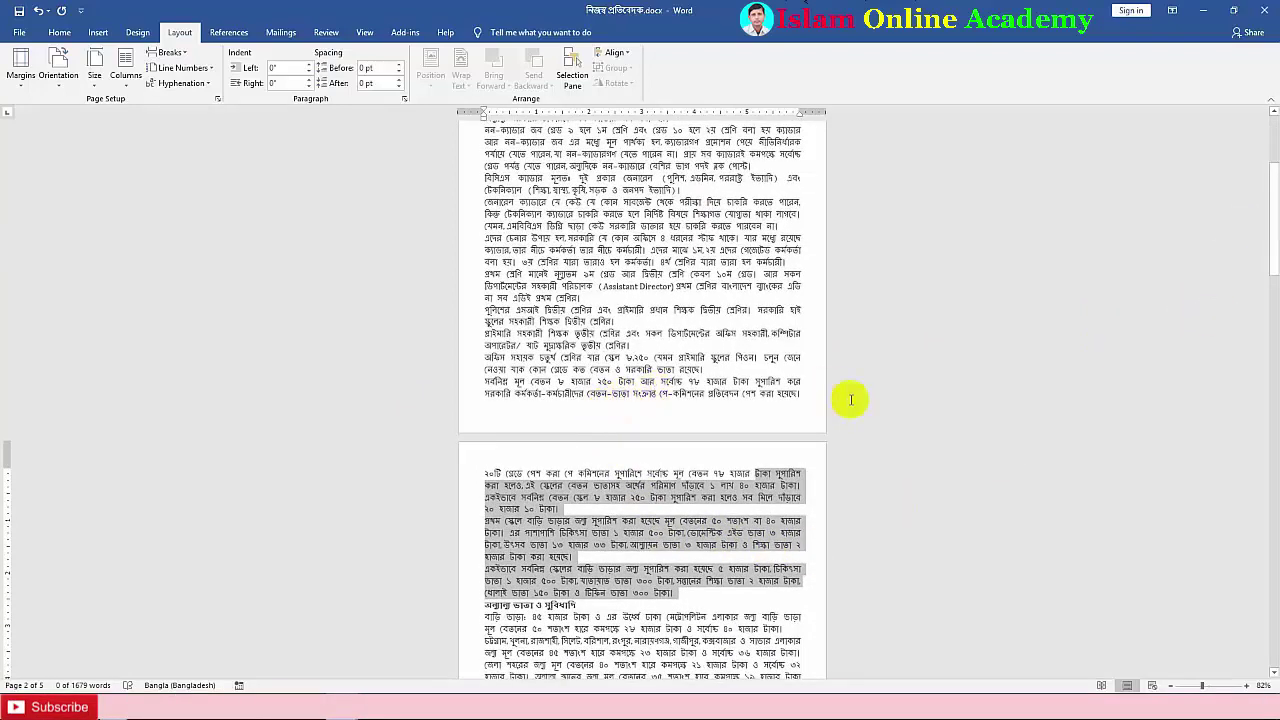
pyautogui.scroll(4, 58, 140)
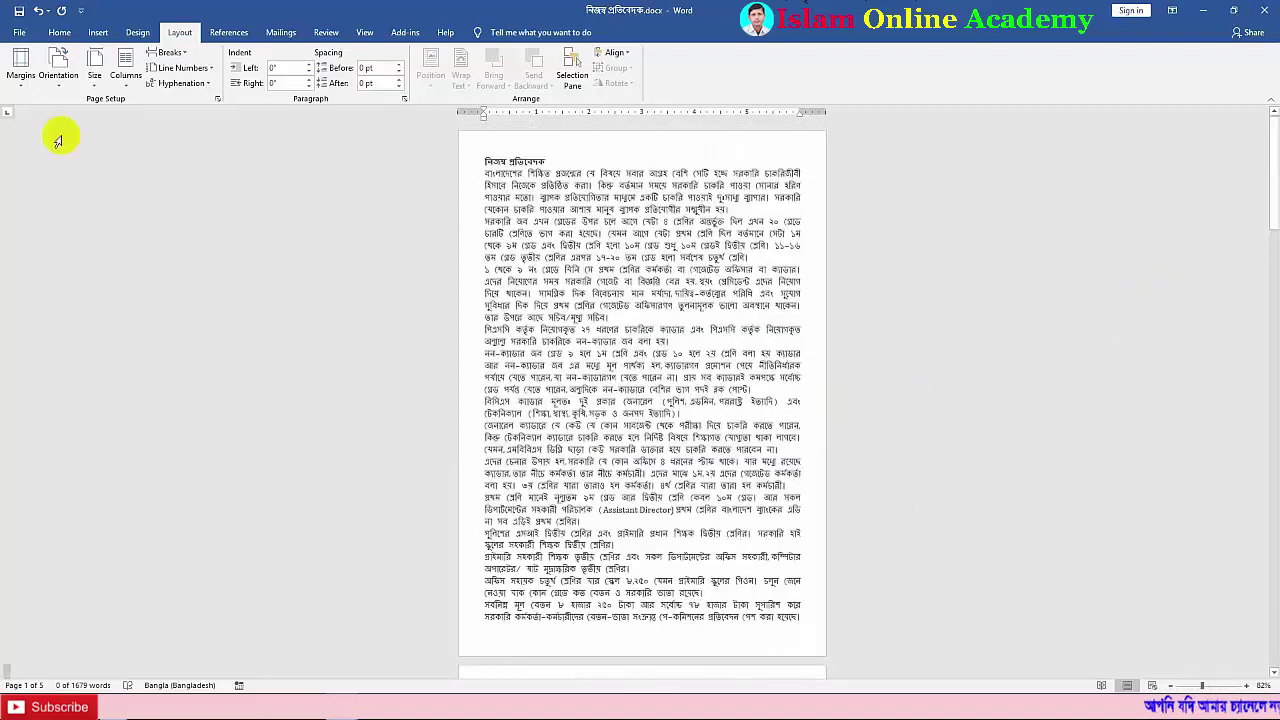
pyautogui.click(22, 88)
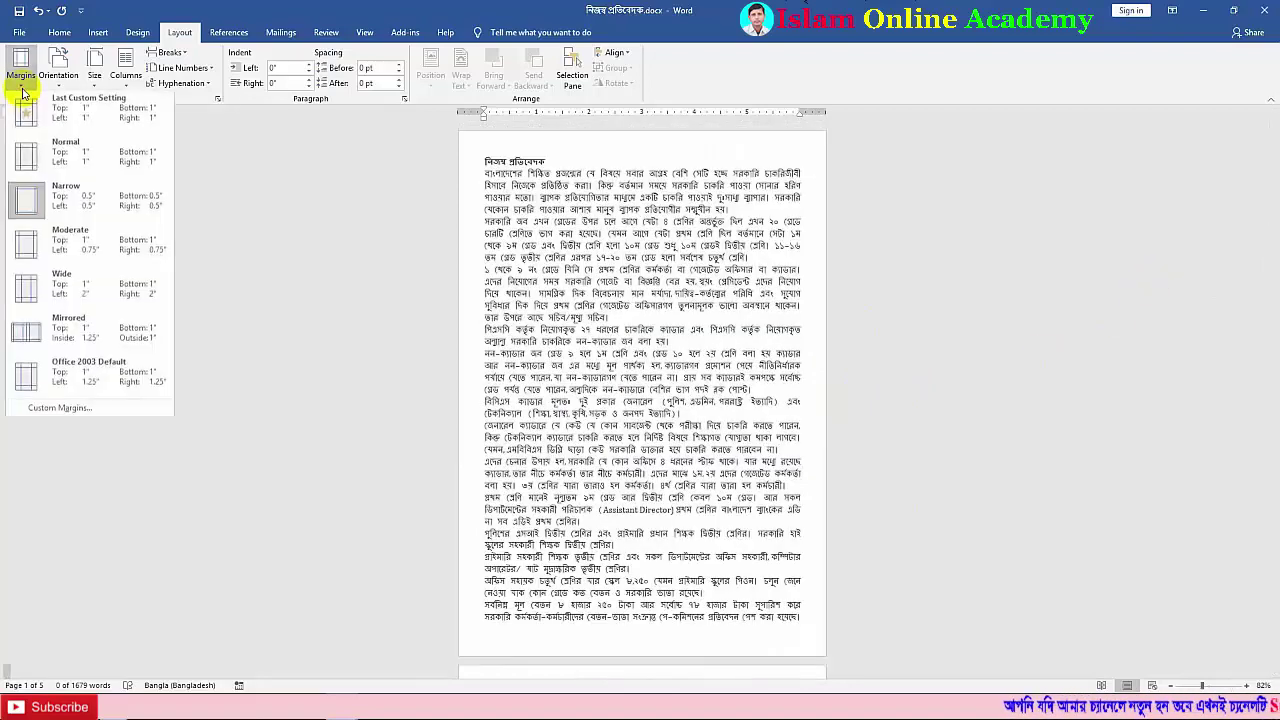
pyautogui.click(52, 410)
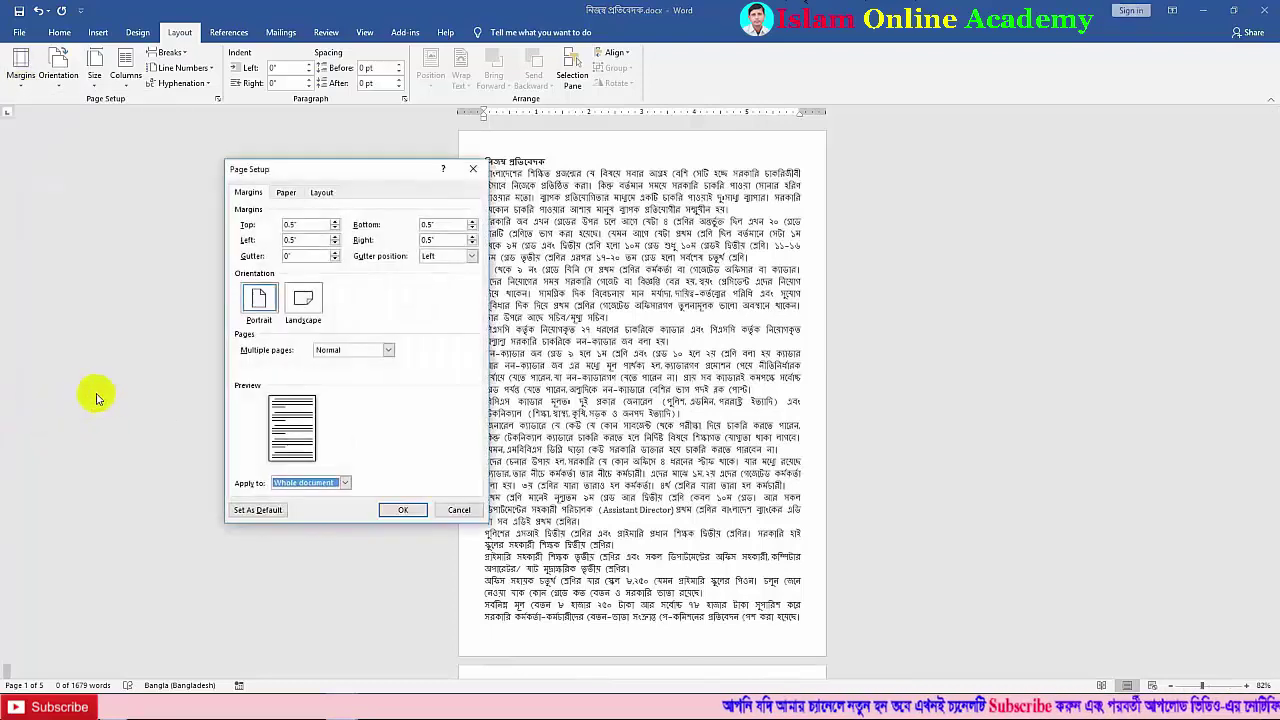
# - Set the left margin to 1" in Page Setup and apply it to the report
pyautogui.click(293, 196)
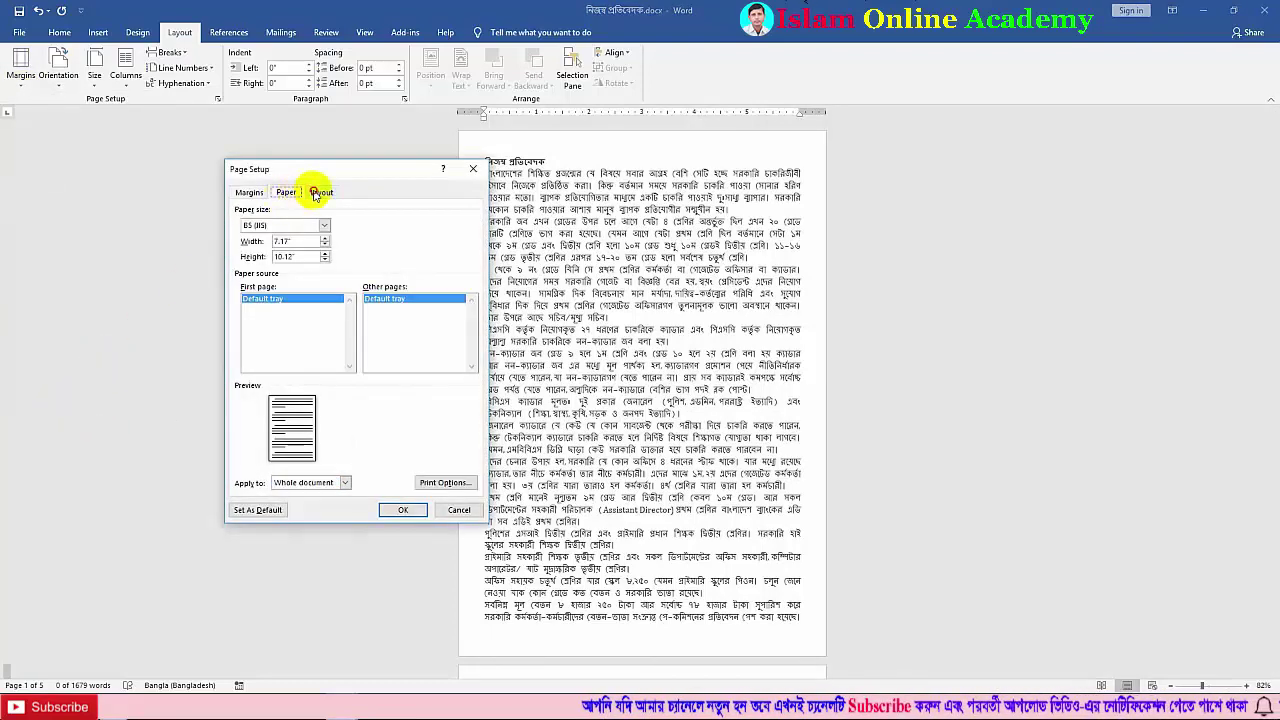
pyautogui.click(320, 193)
pyautogui.click(248, 193)
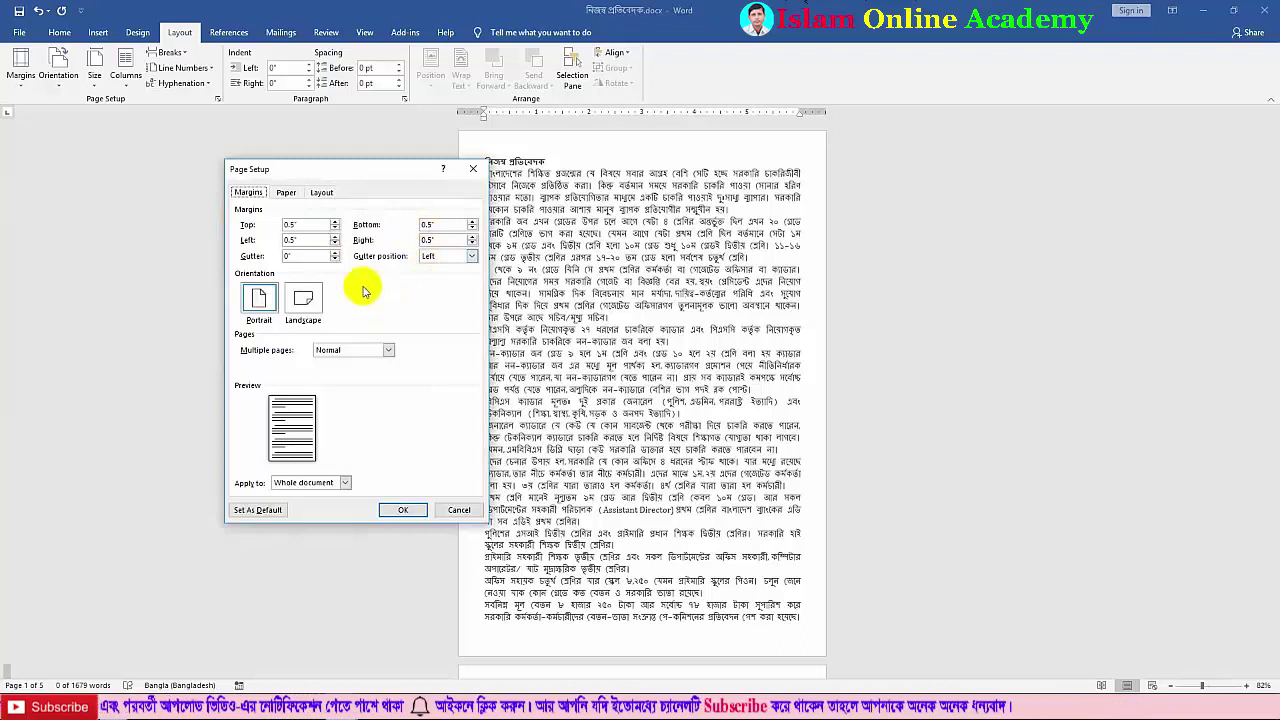
pyautogui.click(336, 243)
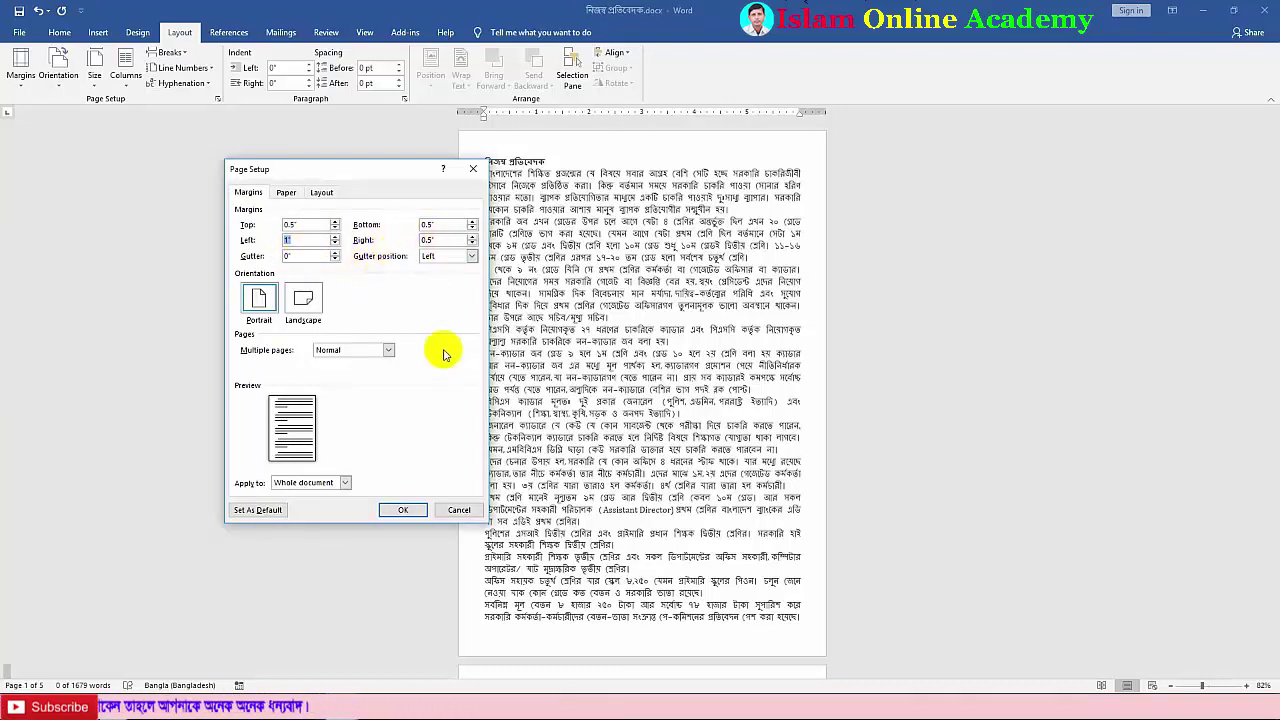
pyautogui.click(400, 508)
pyautogui.scroll(-3, 500, 400)
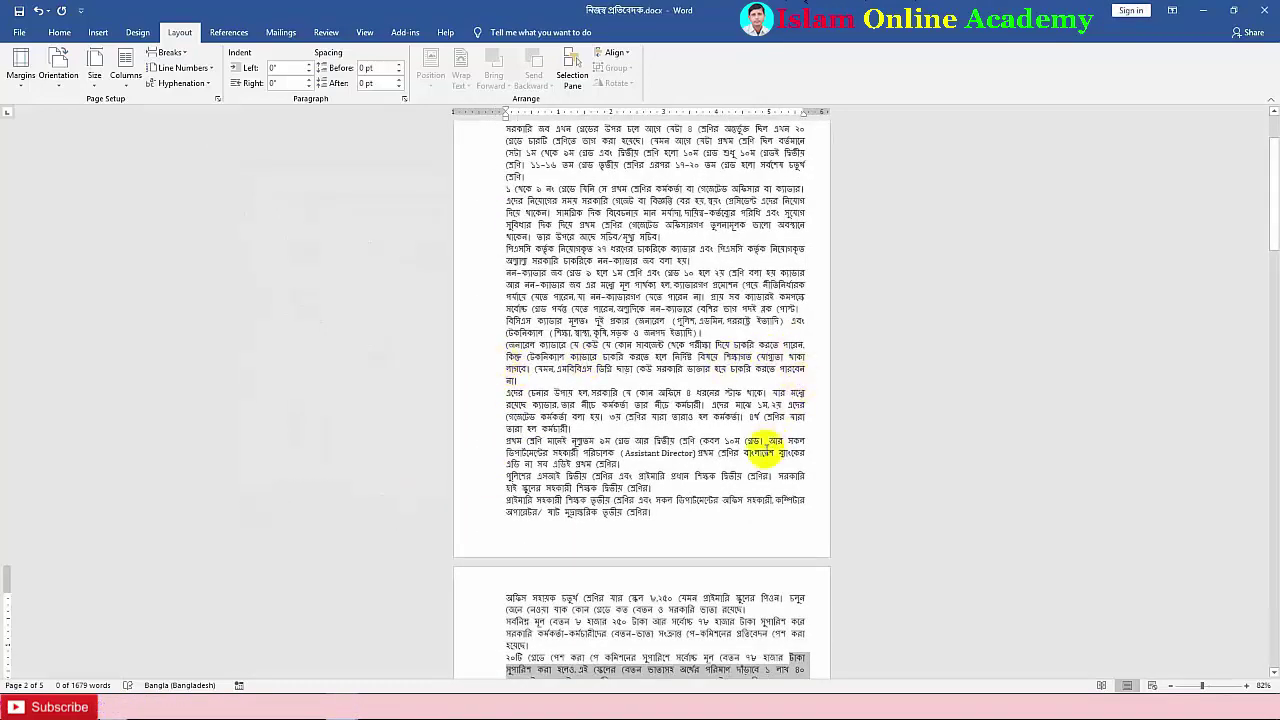
pyautogui.scroll(2, 760, 451)
pyautogui.scroll(-10, 765, 452)
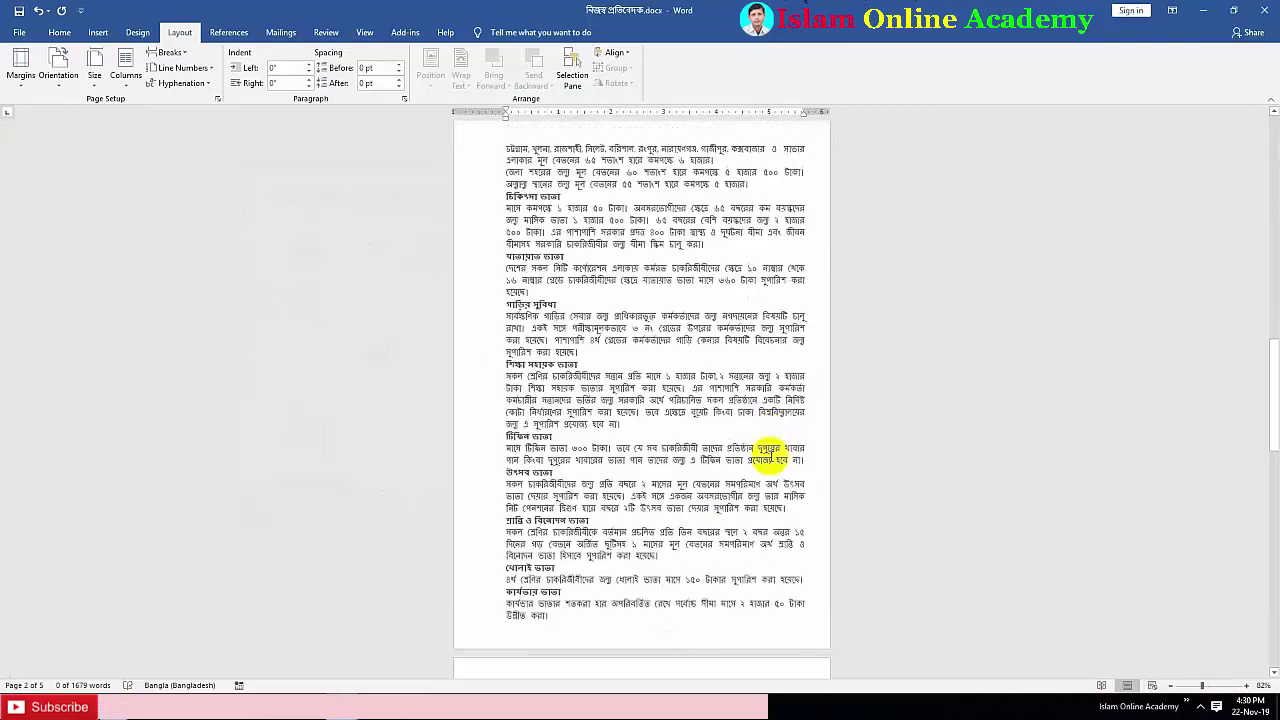
pyautogui.scroll(2, 750, 480)
pyautogui.click(790, 600)
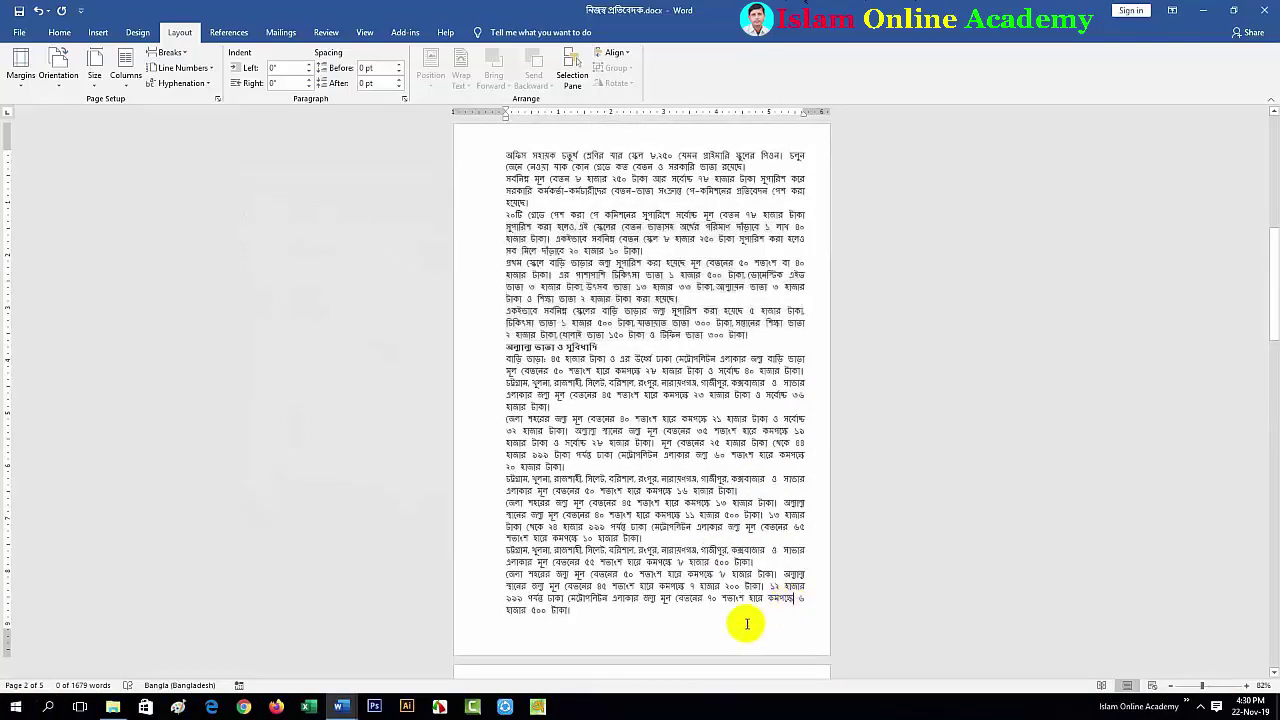
pyautogui.moveTo(1274, 325); pyautogui.dragTo(1274, 398)
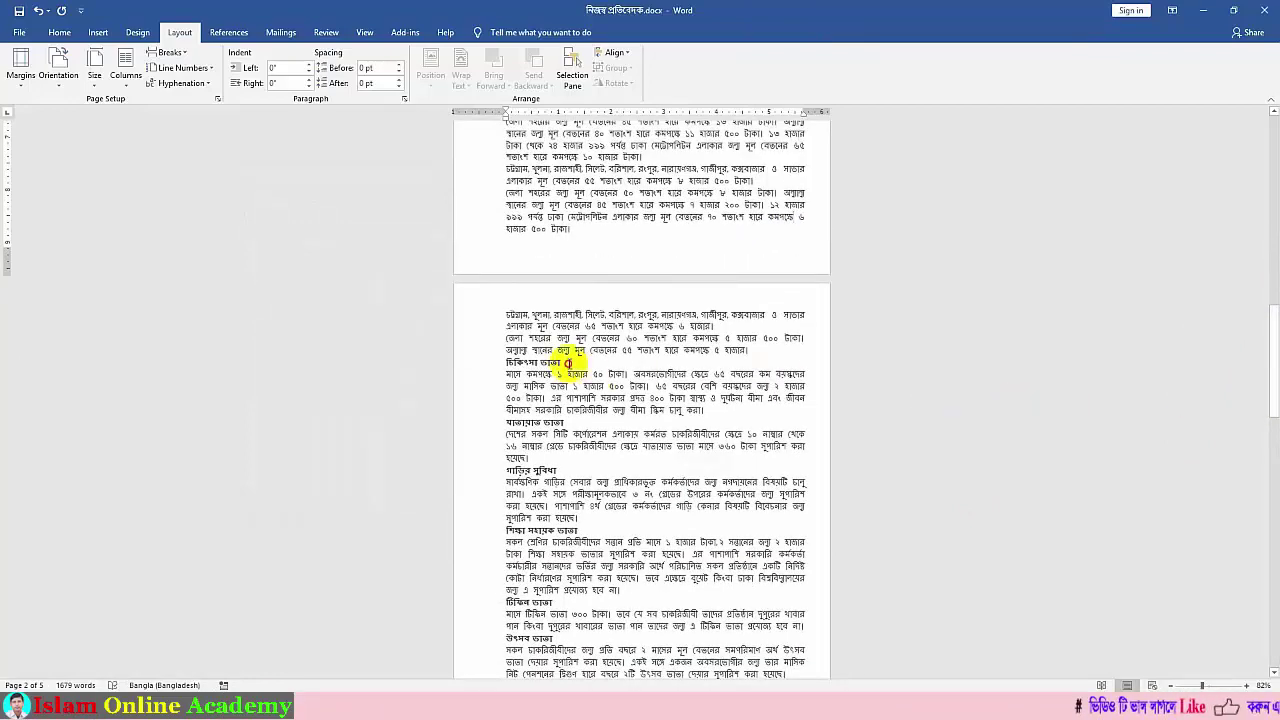
pyautogui.moveTo(528, 350); pyautogui.dragTo(598, 308)
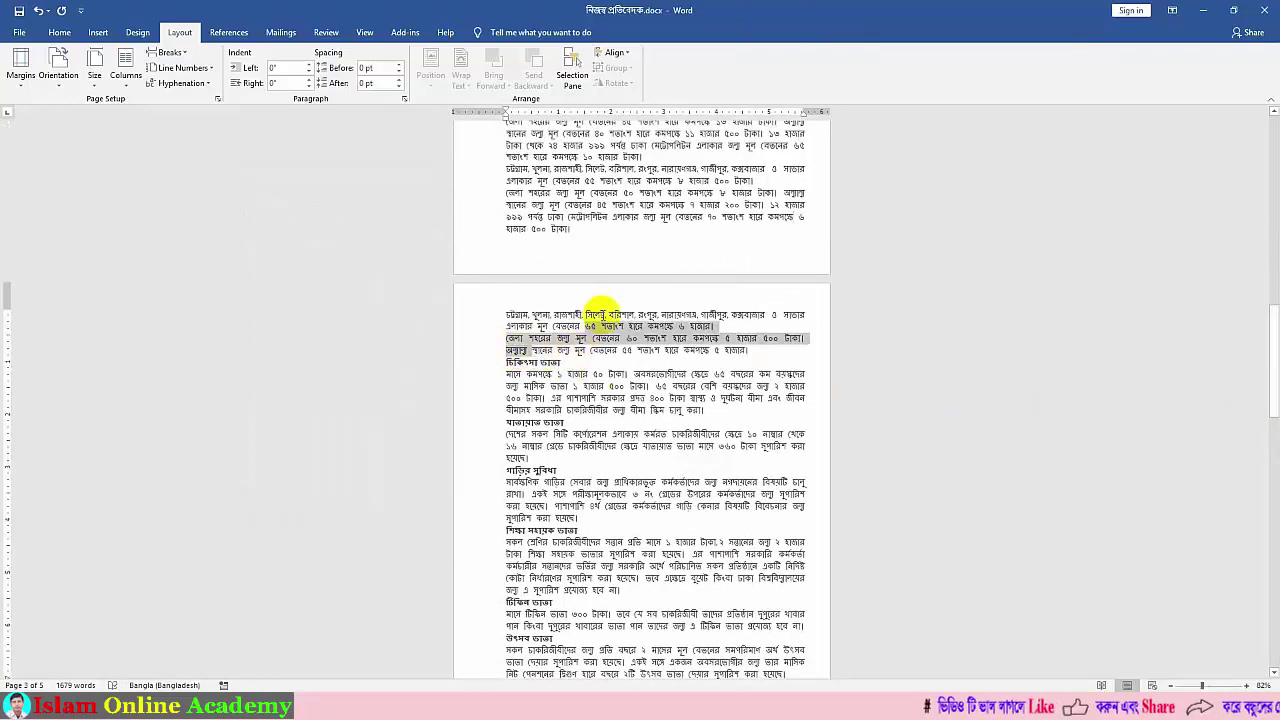
pyautogui.click(657, 286)
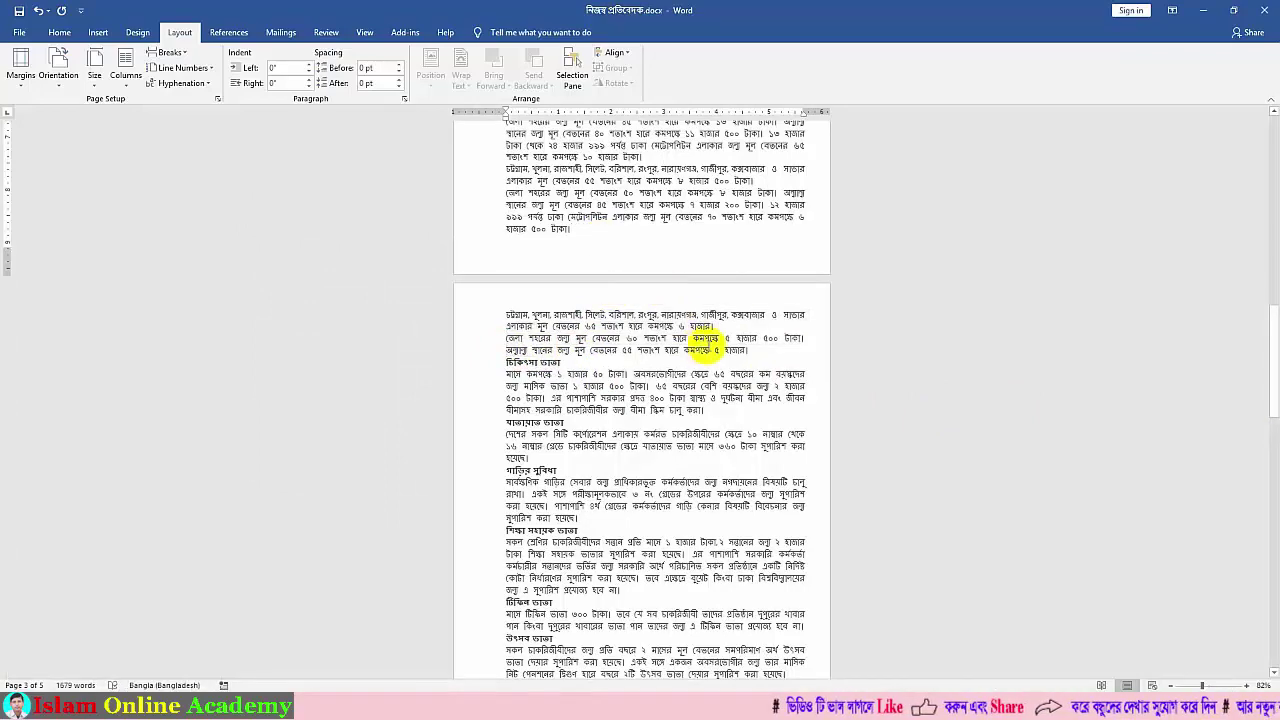
pyautogui.scroll(15, 705, 338)
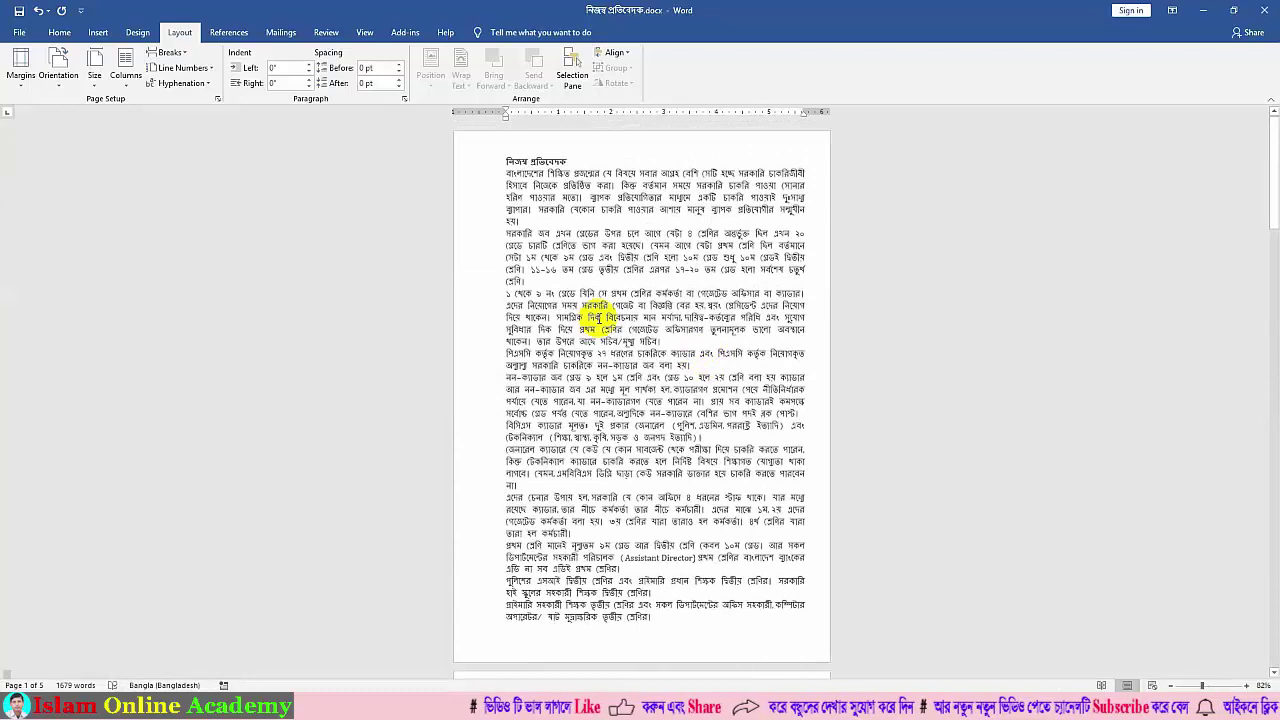
# - Switch the report's paper size to A4, shrinking it to four pages
pyautogui.click(98, 90)
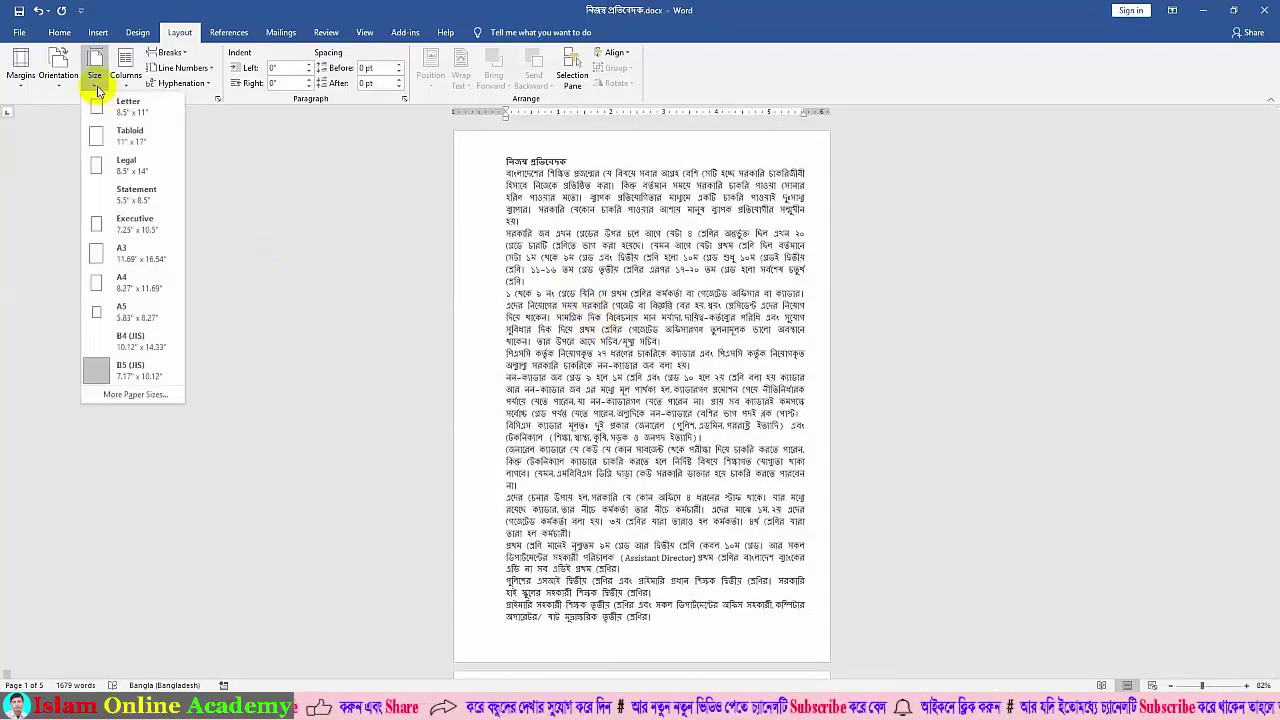
pyautogui.click(110, 280)
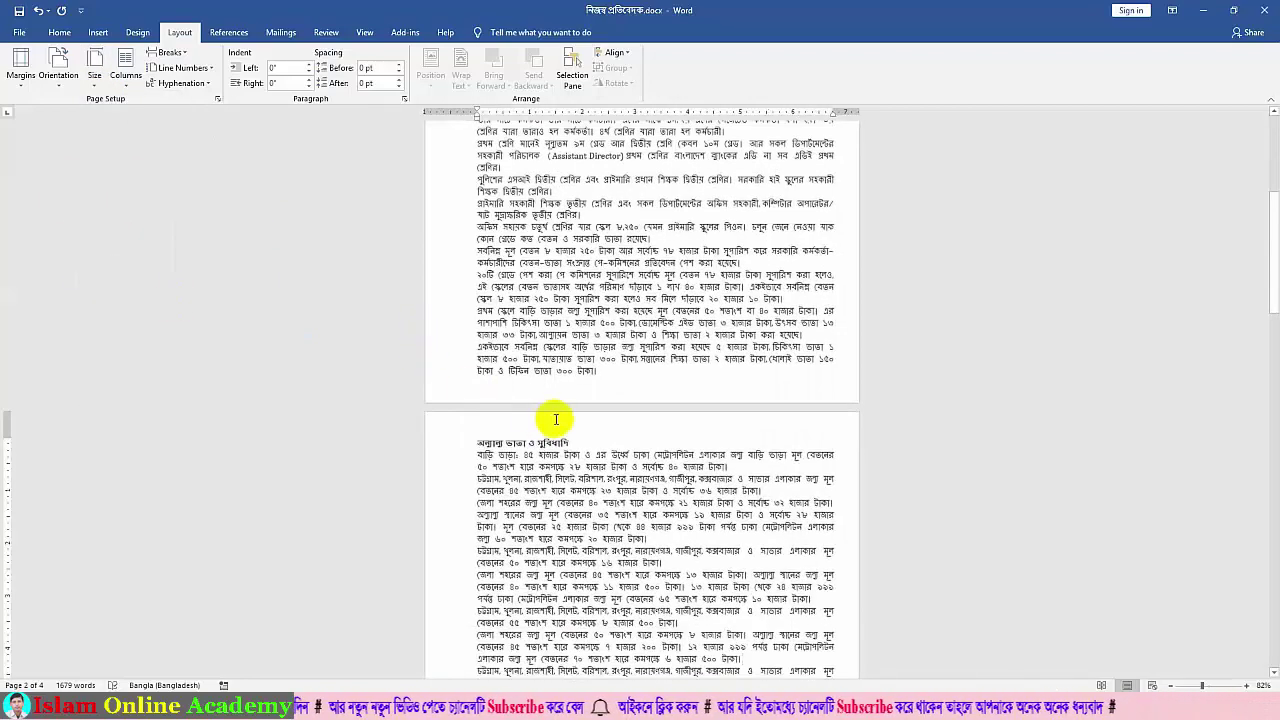
pyautogui.scroll(10, 556, 418)
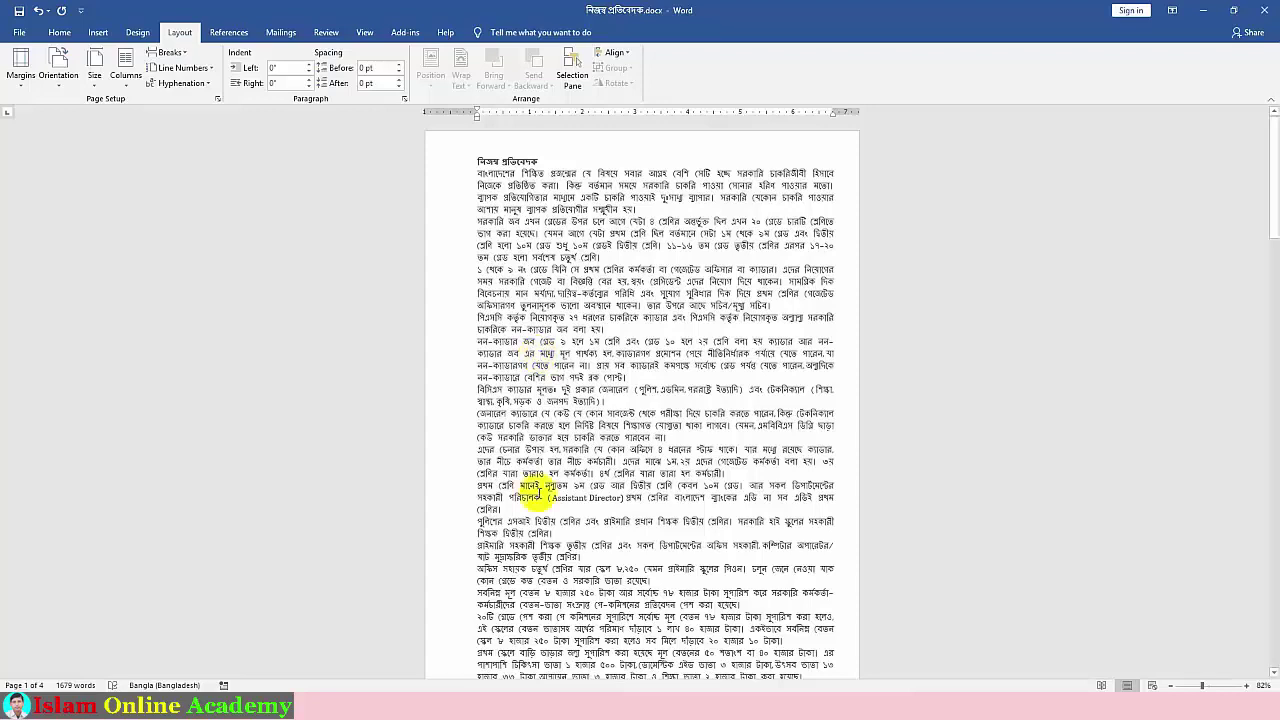
pyautogui.moveTo(342, 706)
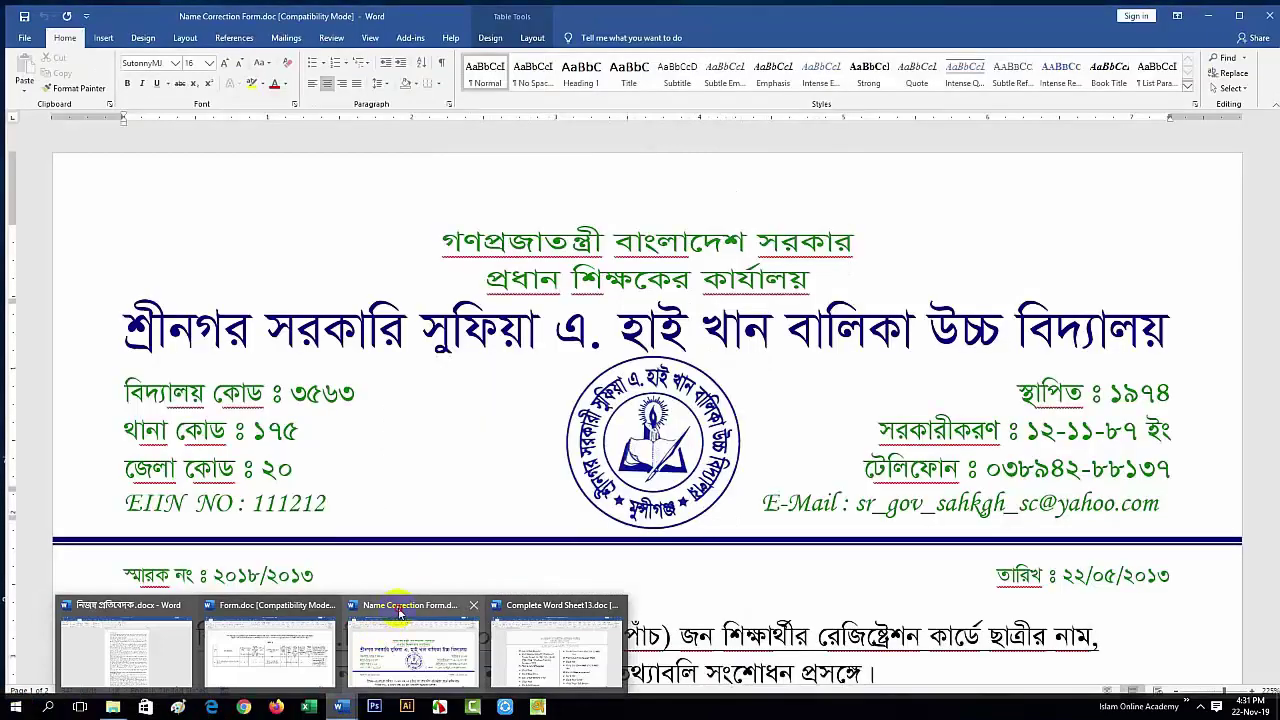
# - Switch to Name Correction Form.doc, place the caret on the memo number line, then show the File home screen
pyautogui.click(398, 612)
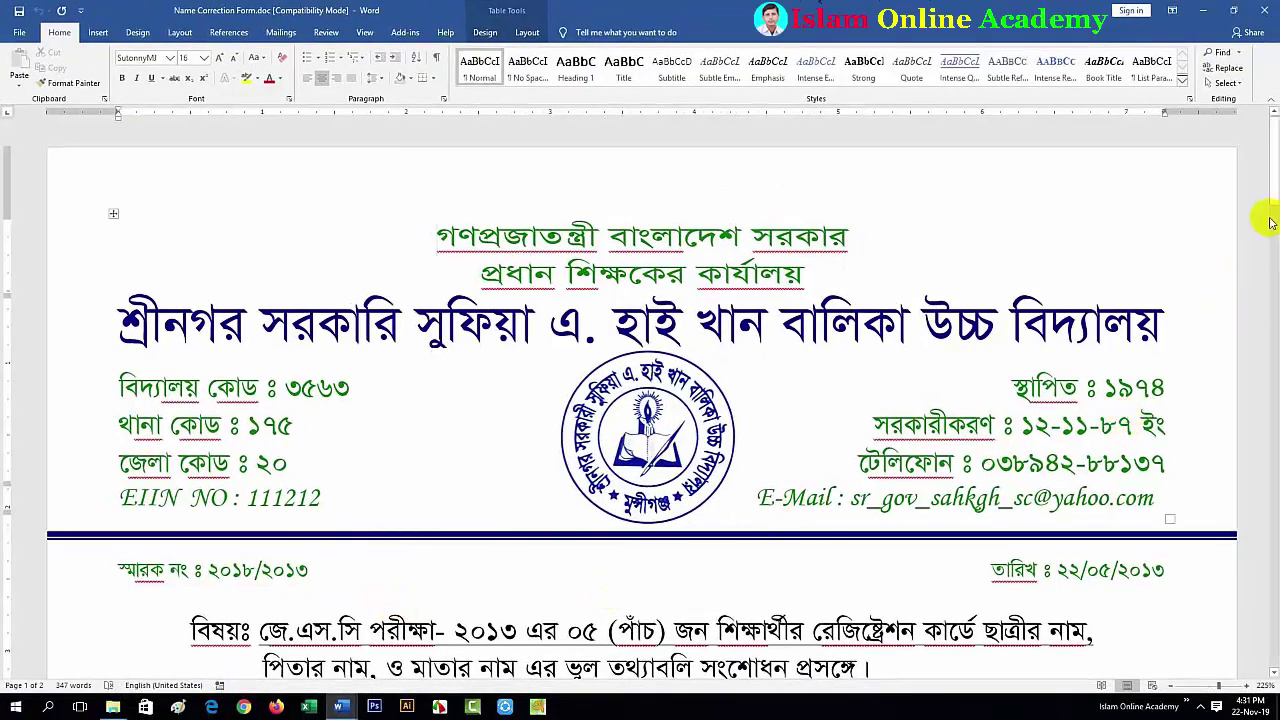
pyautogui.moveTo(1272, 192)
pyautogui.mouseDown()
pyautogui.moveTo(1271, 222)
pyautogui.moveTo(1270, 170)
pyautogui.mouseUp()
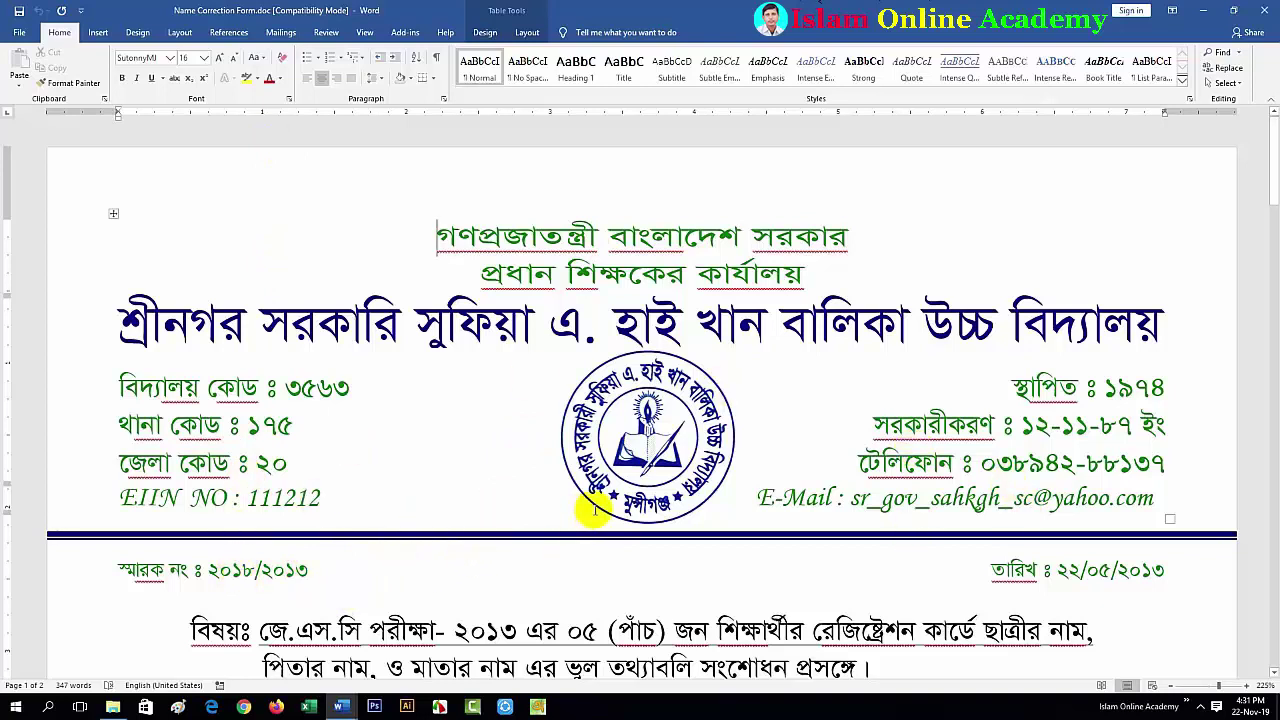
pyautogui.click(318, 576)
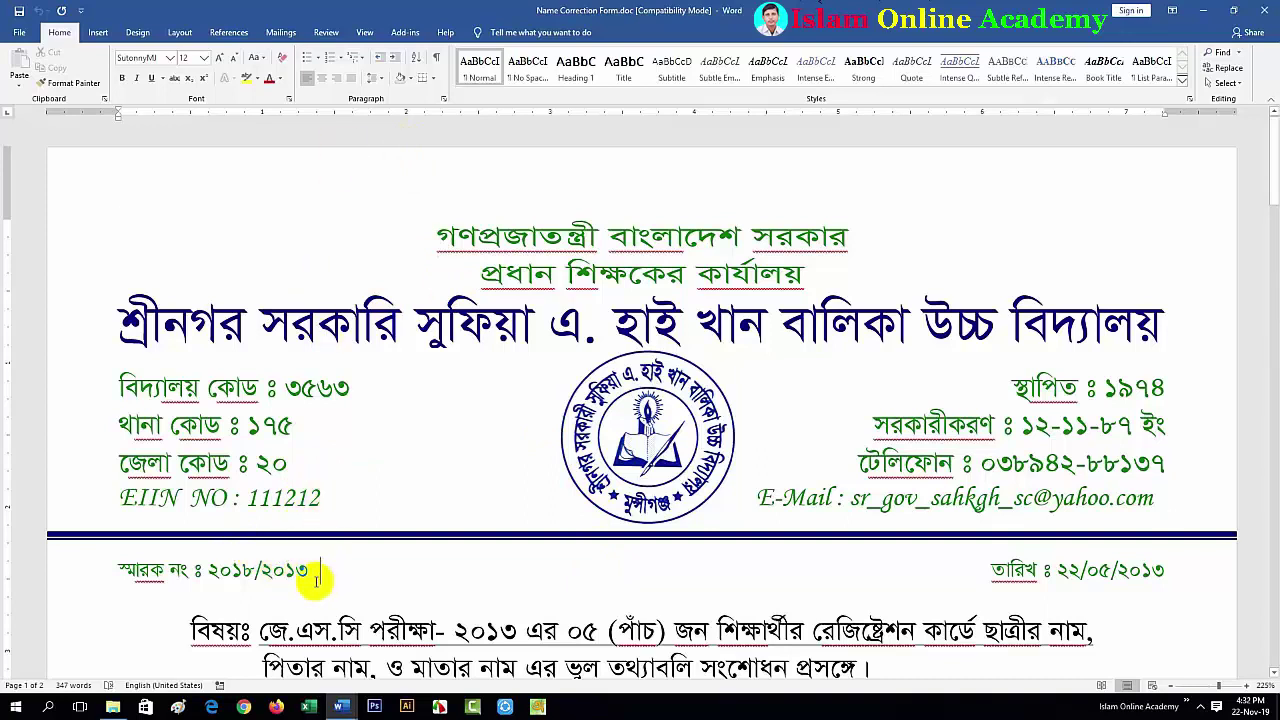
pyautogui.click(319, 478)
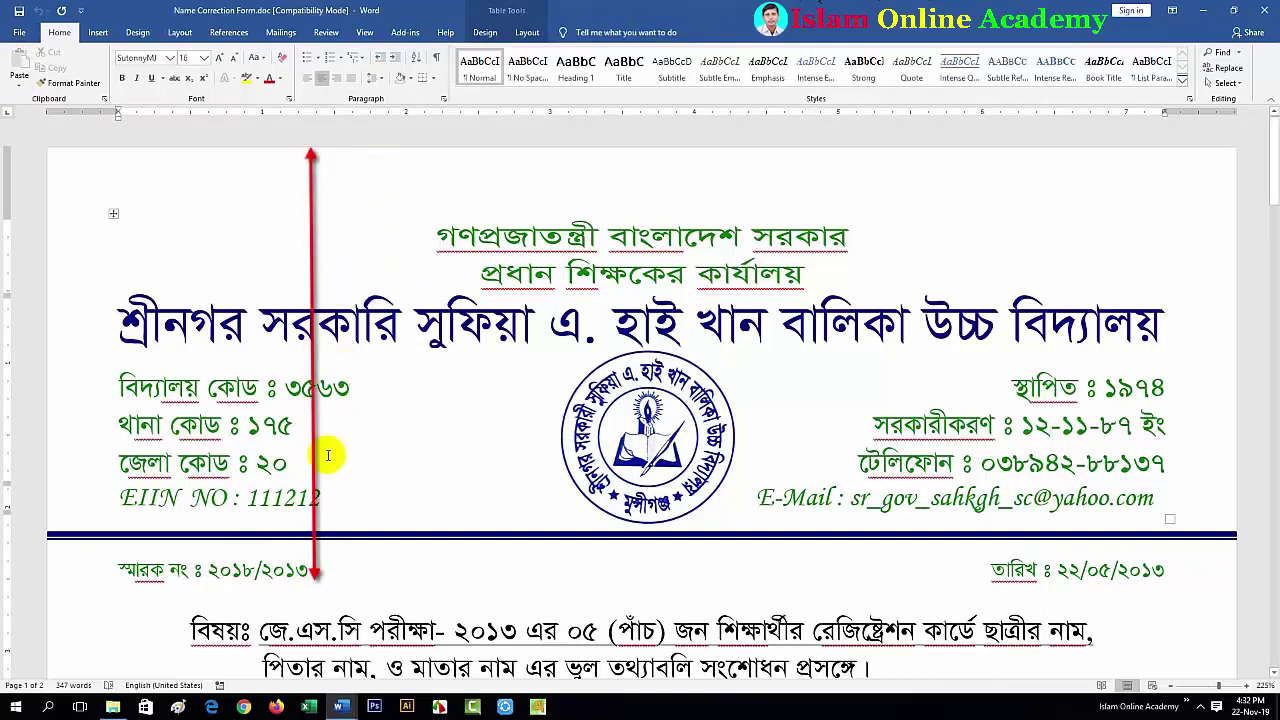
pyautogui.click(319, 571)
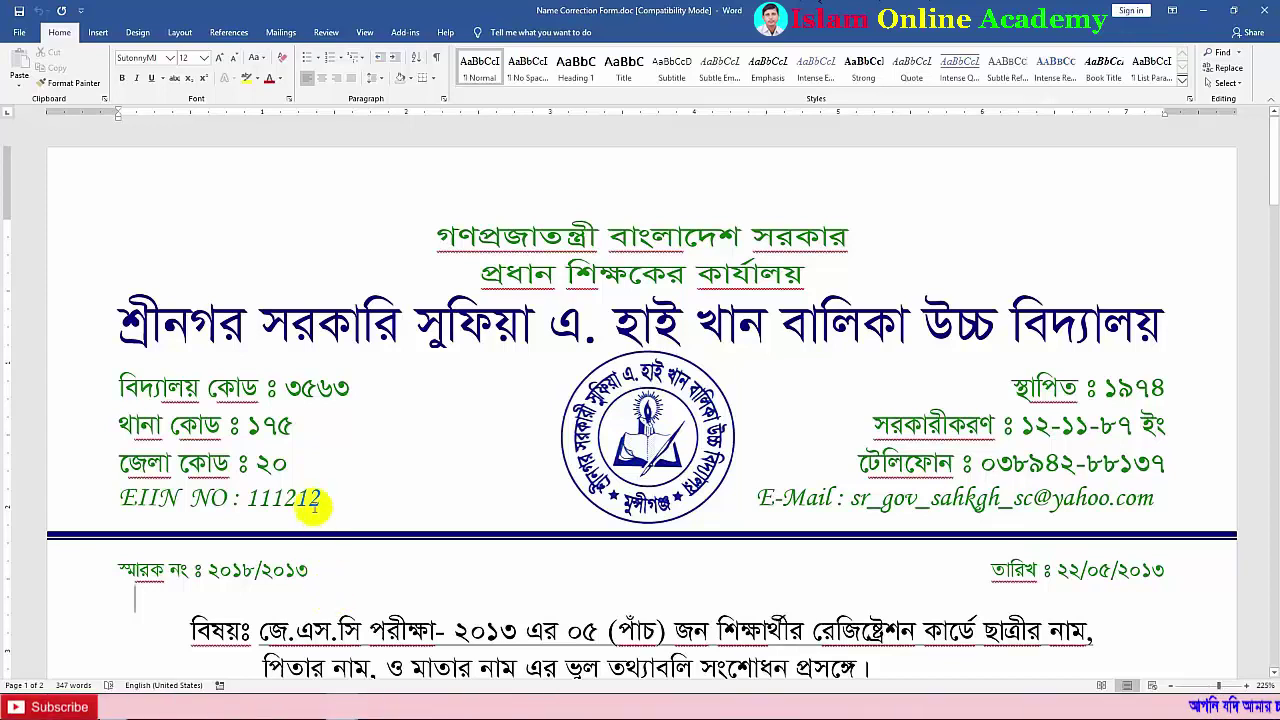
pyautogui.click(30, 33)
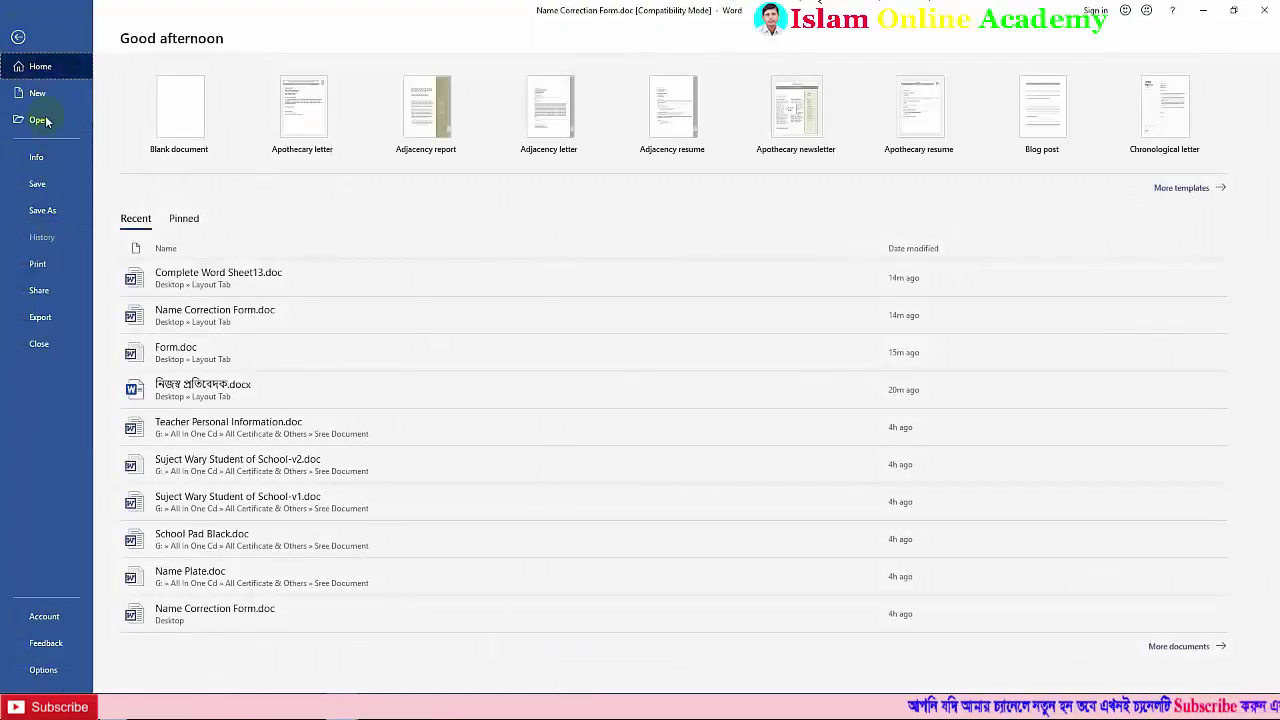
# - Create a blank document and give it a 2.5" top margin through Custom Margins
pyautogui.click(38, 94)
pyautogui.click(172, 202)
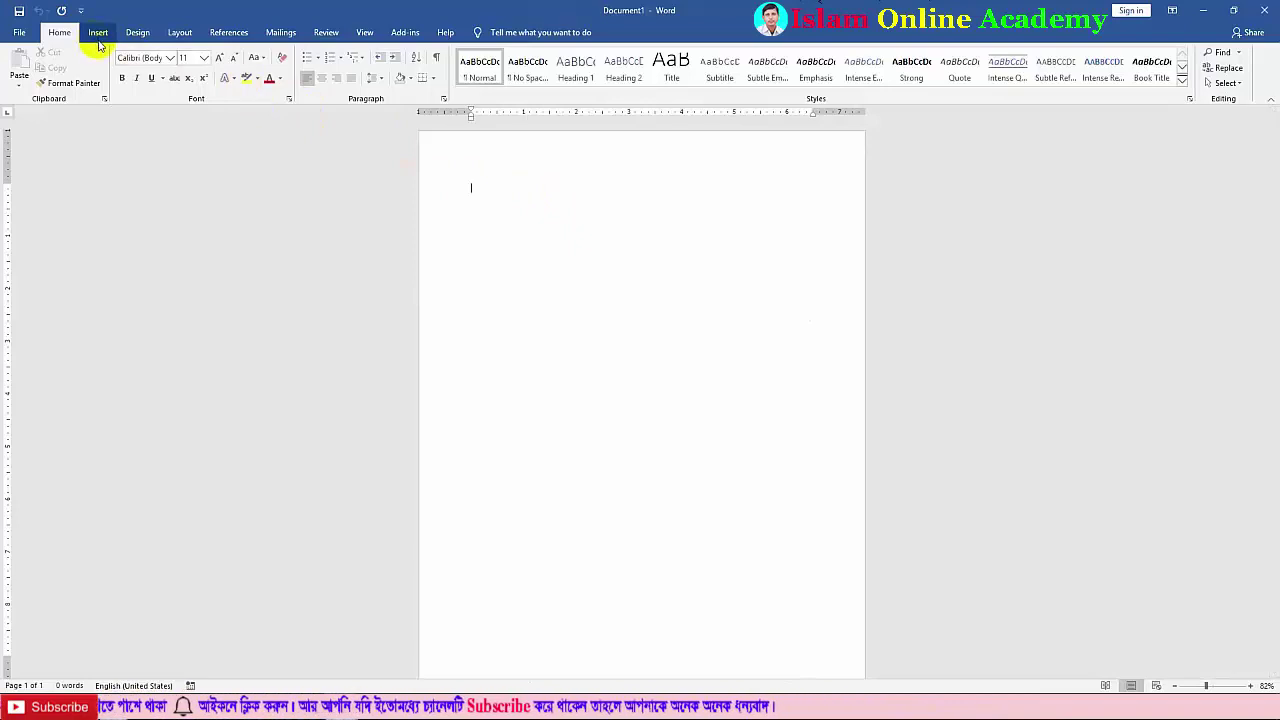
pyautogui.click(179, 32)
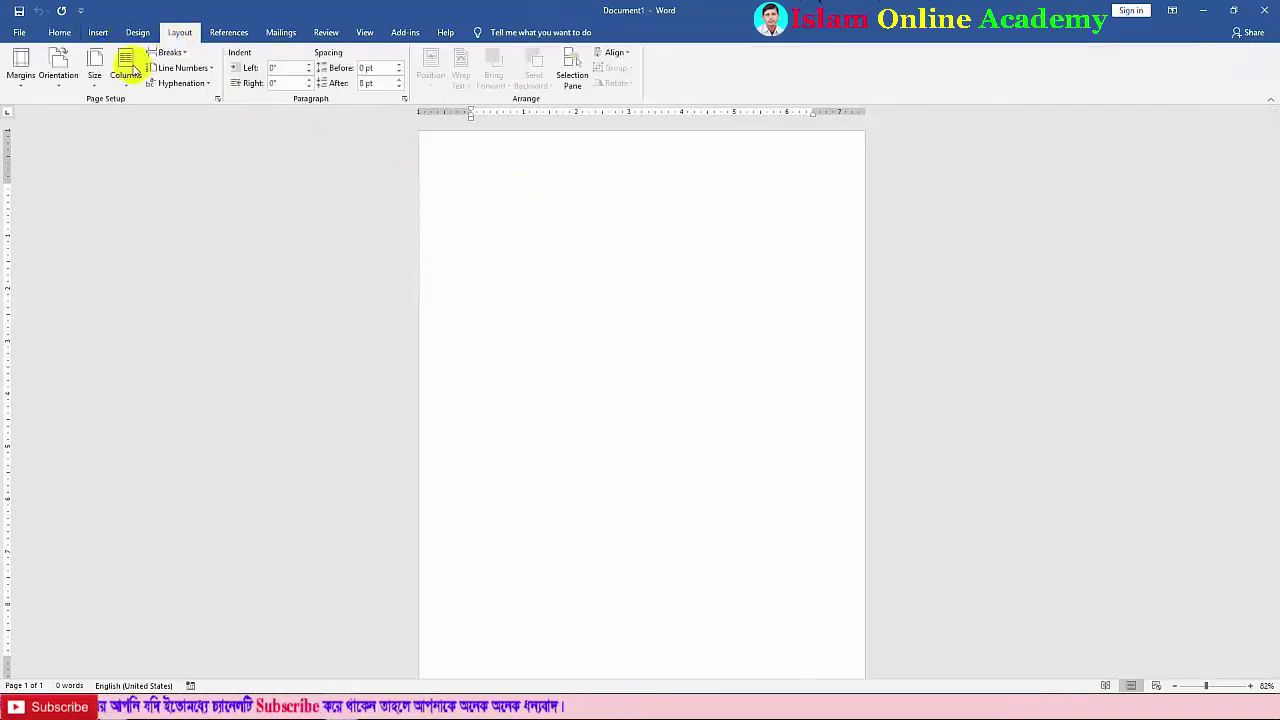
pyautogui.click(21, 80)
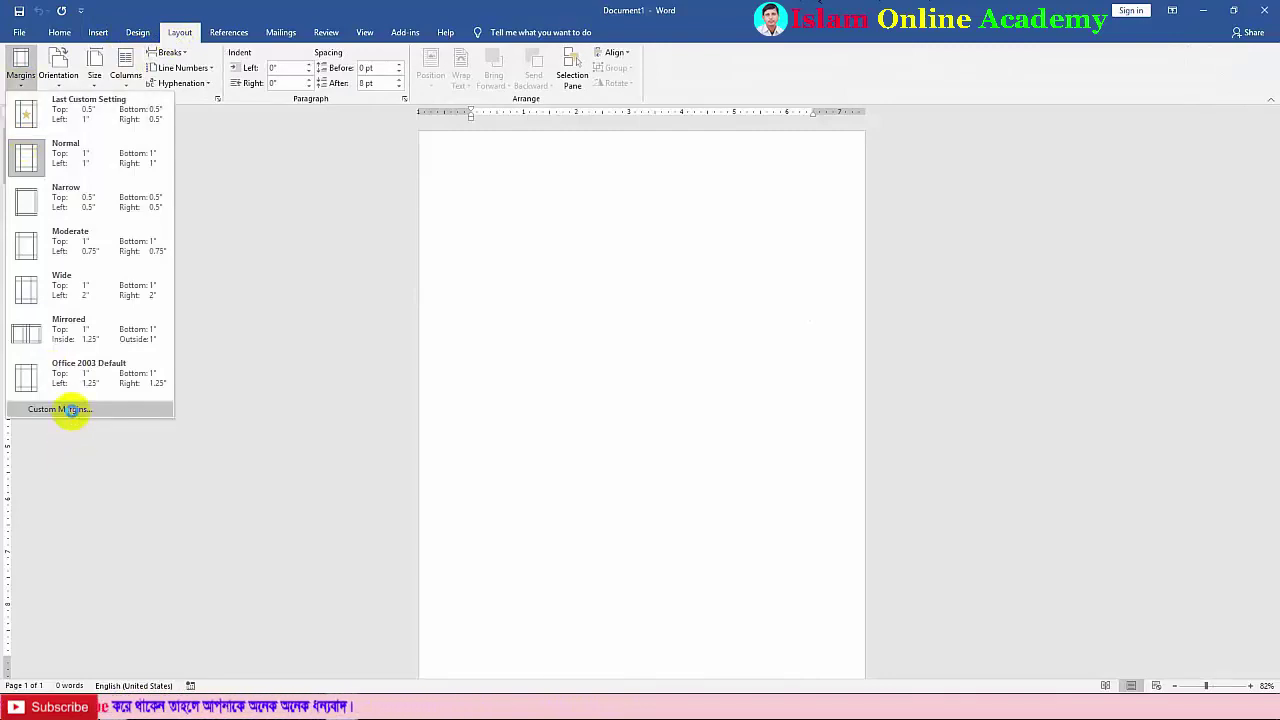
pyautogui.click(68, 409)
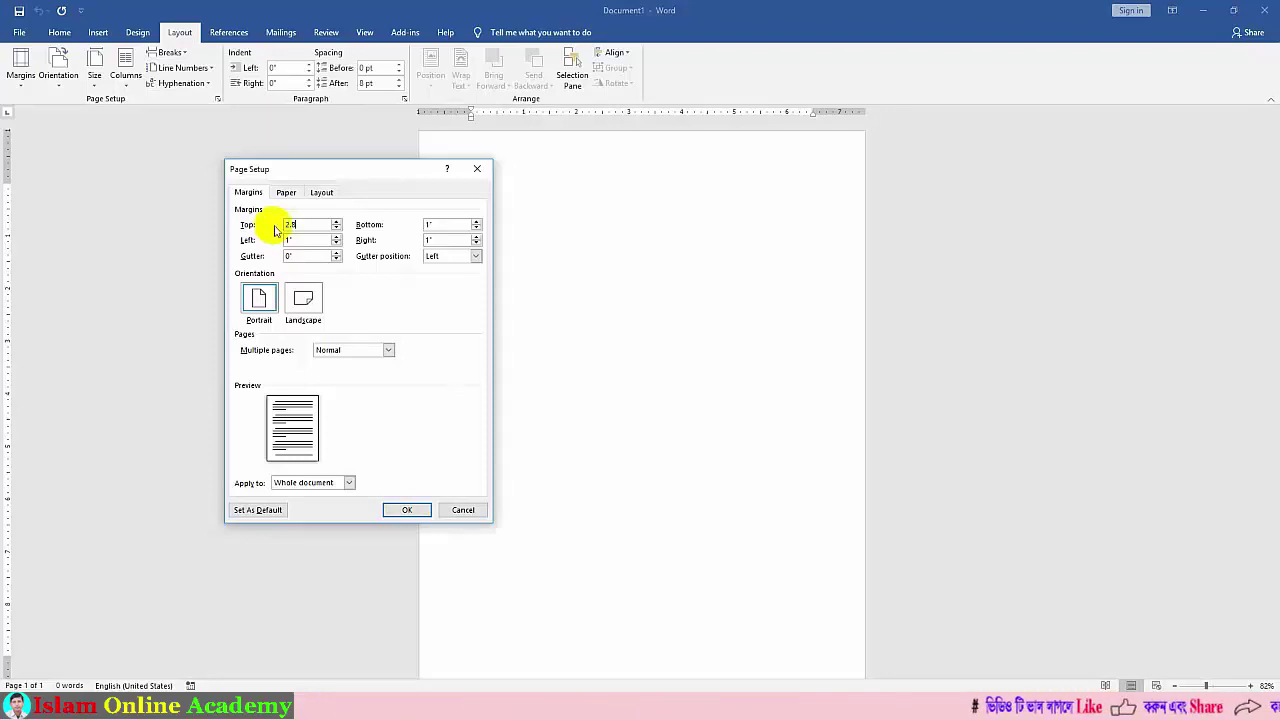
pyautogui.click(405, 511)
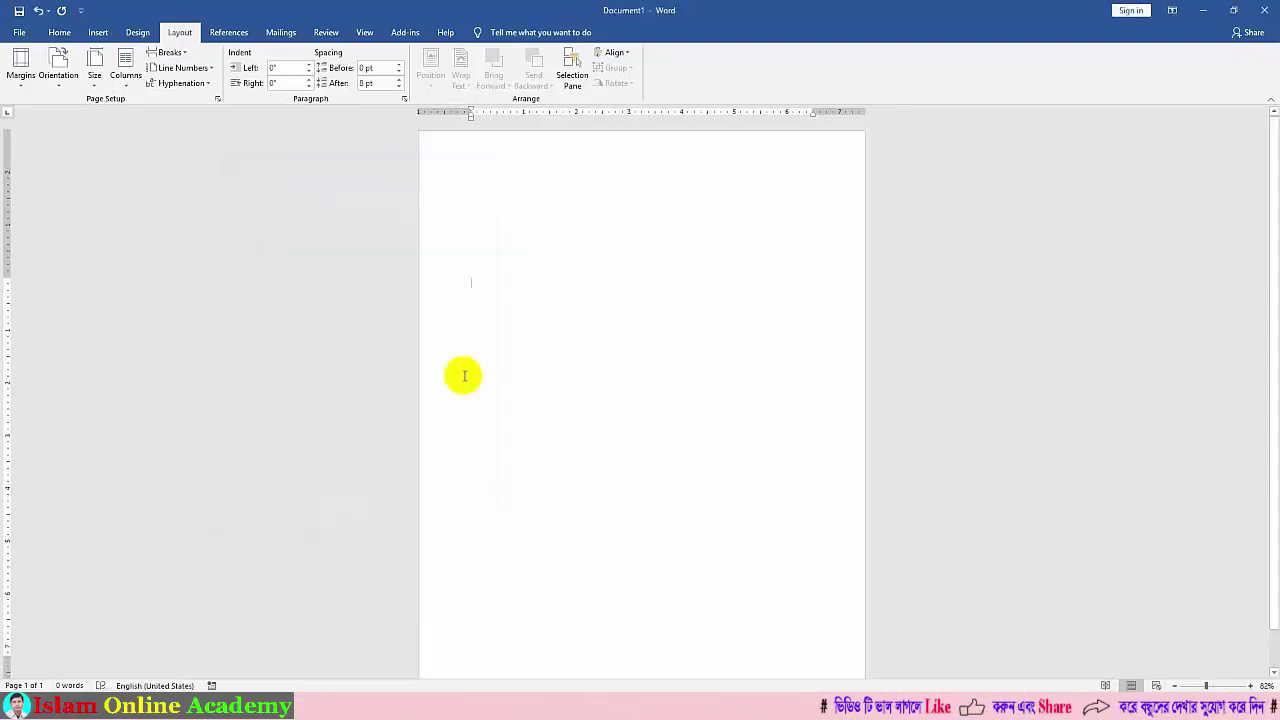
# - Type 'gdfdjk' while bringing the নিজস্ব প্রতিবেদক.docx report back to the front
pyautogui.write('gdfdjk')
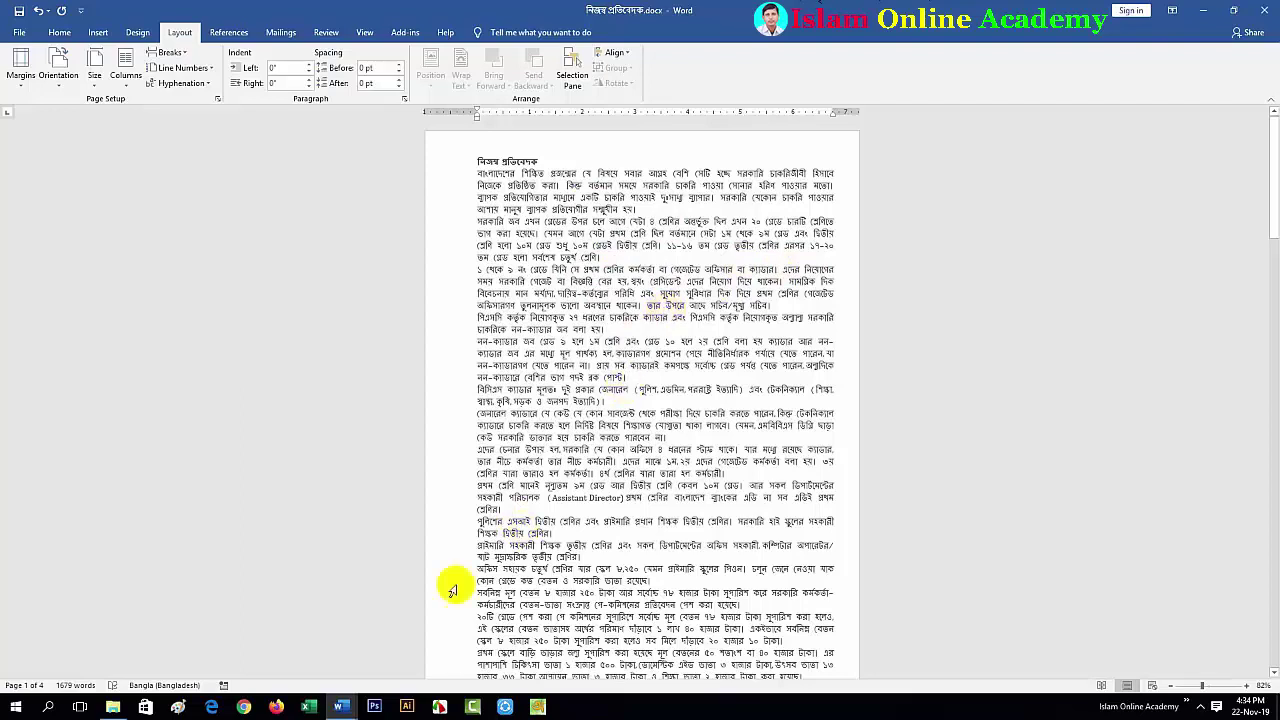
# - Switch to Form.doc, review its landscape legal-size print preview, and return to editing
pyautogui.moveTo(342, 706)
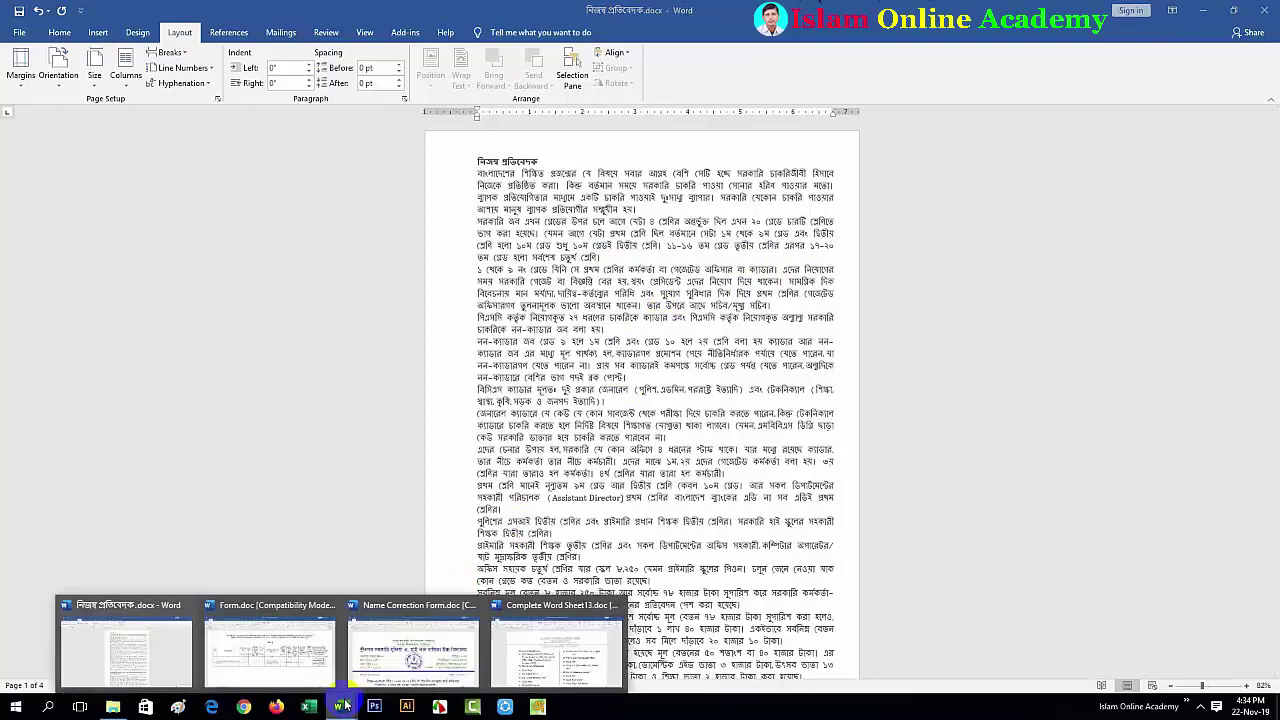
pyautogui.click(292, 617)
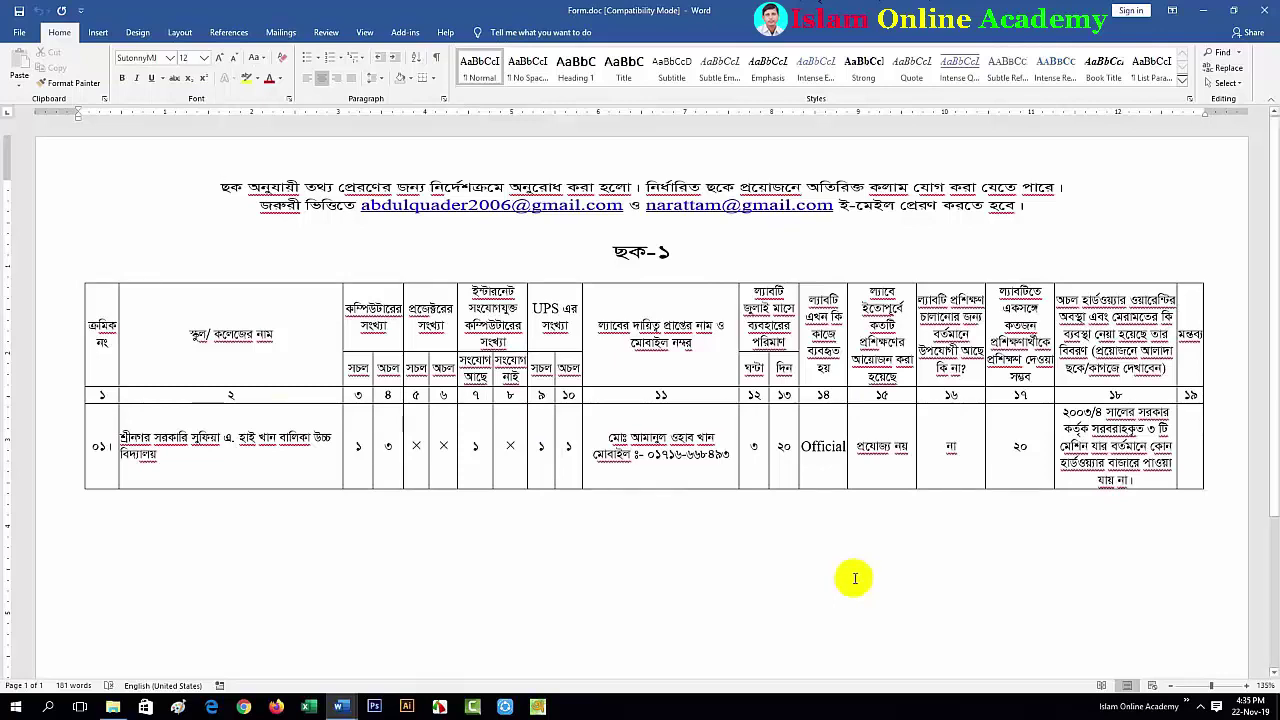
pyautogui.click(15, 32)
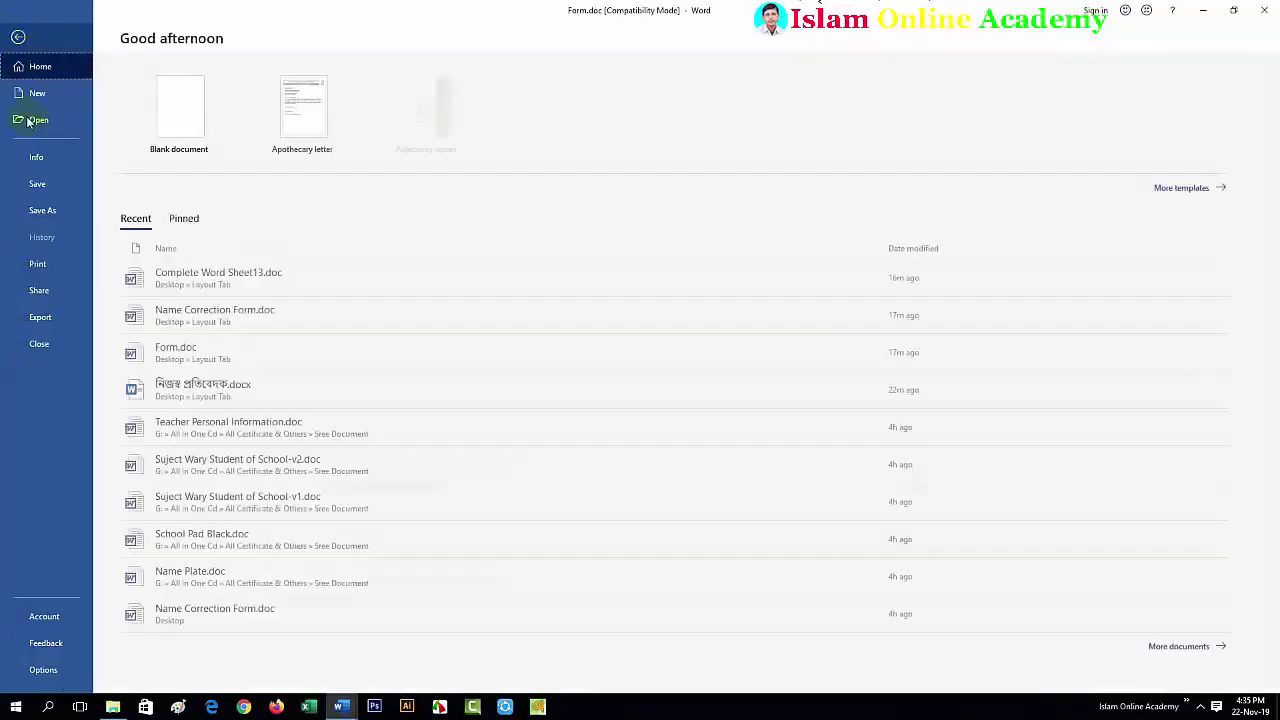
pyautogui.click(40, 265)
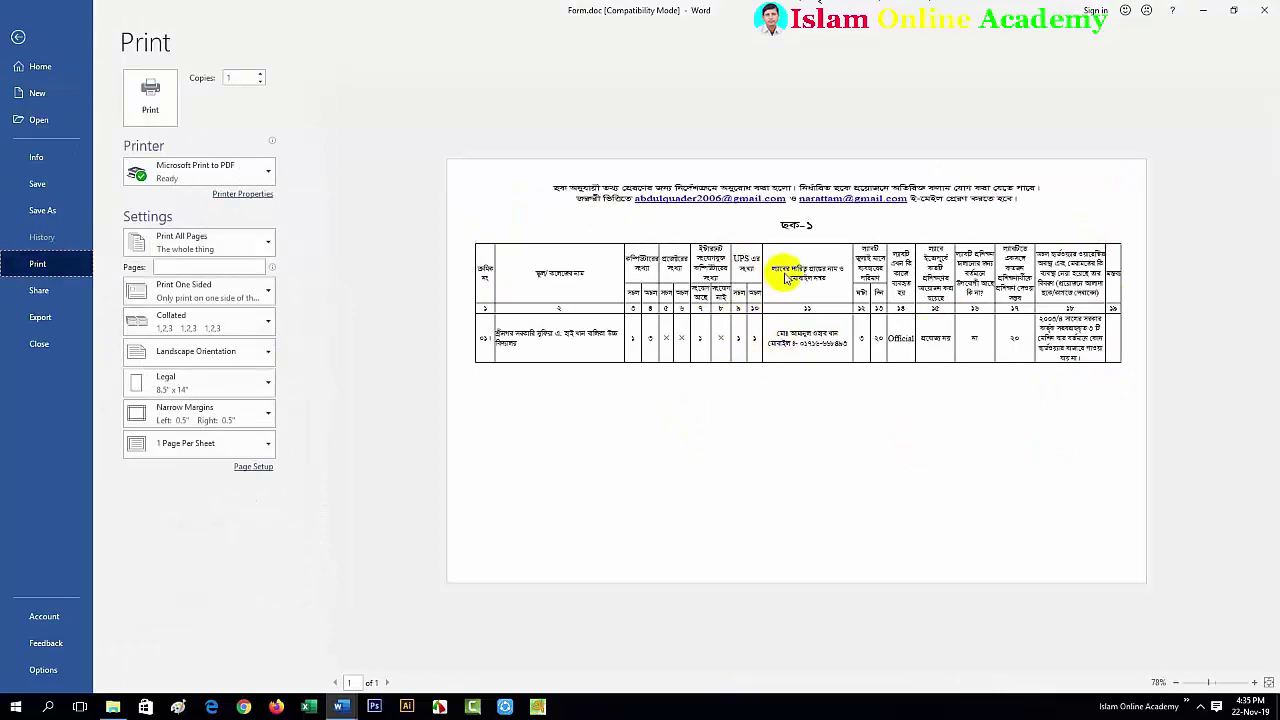
pyautogui.click(18, 37)
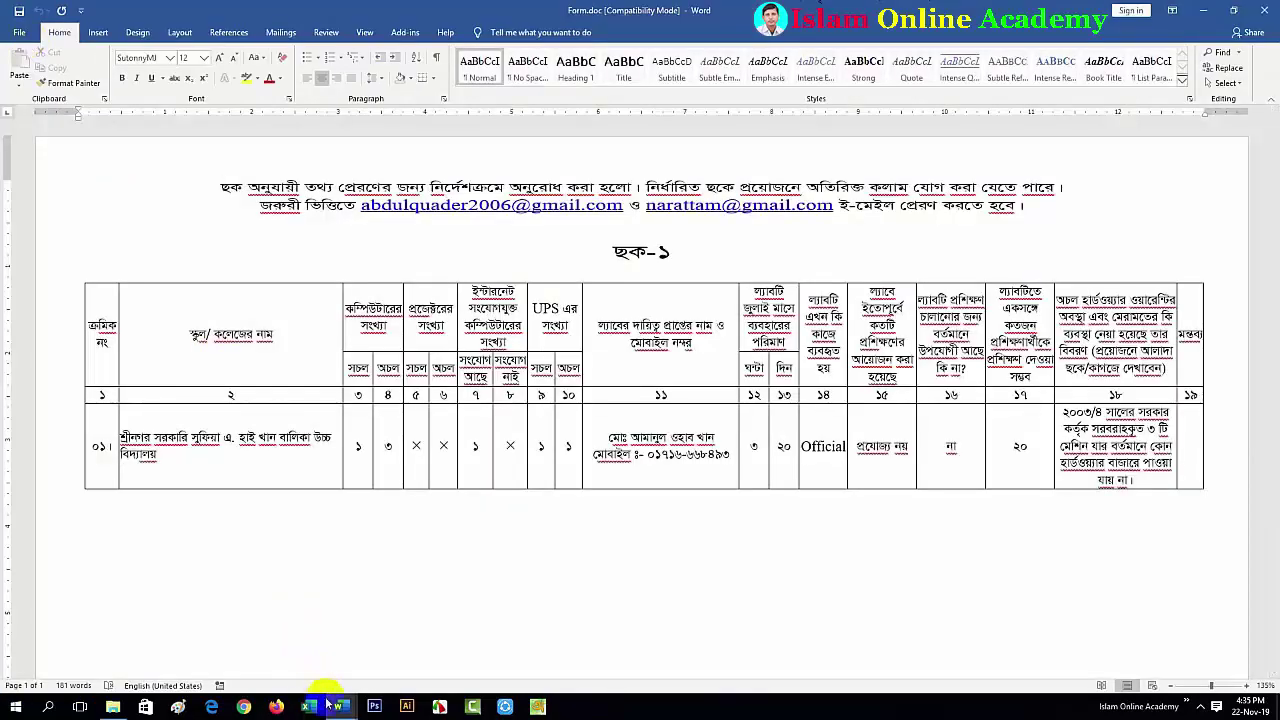
# - Switch back to the Bengali report and set its pages to landscape orientation
pyautogui.moveTo(338, 705)
pyautogui.click(140, 650)
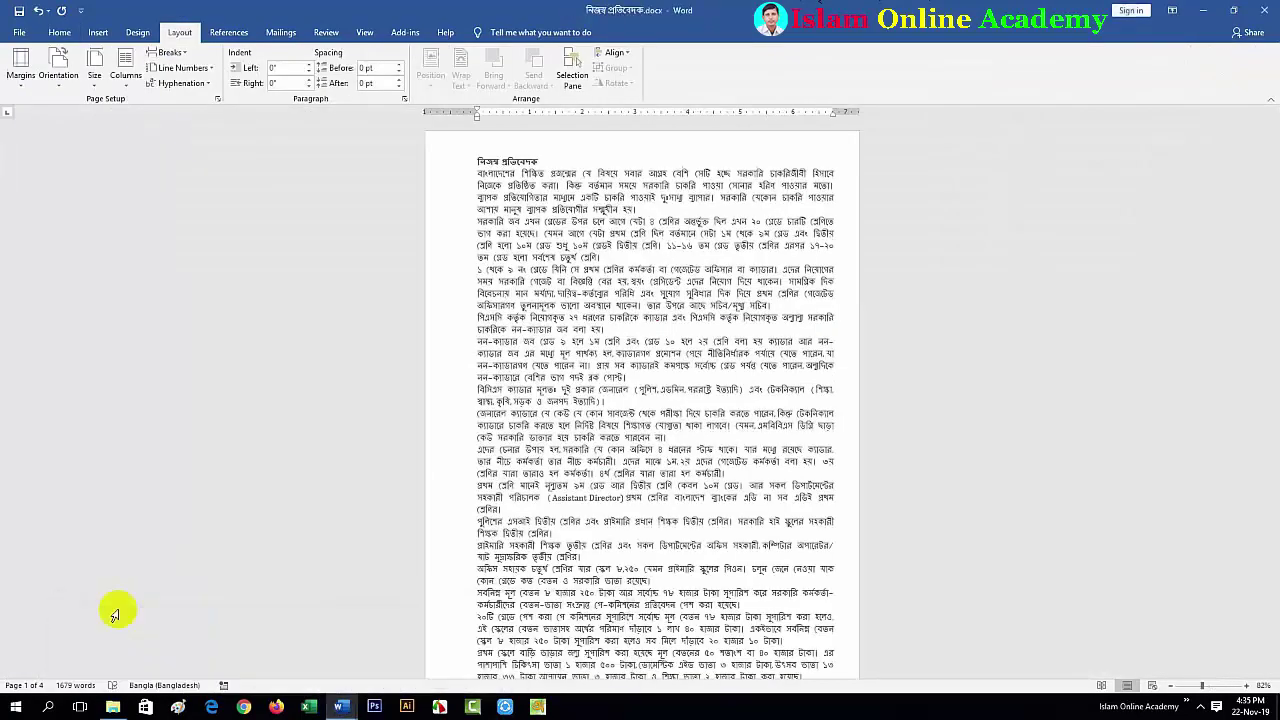
pyautogui.click(57, 80)
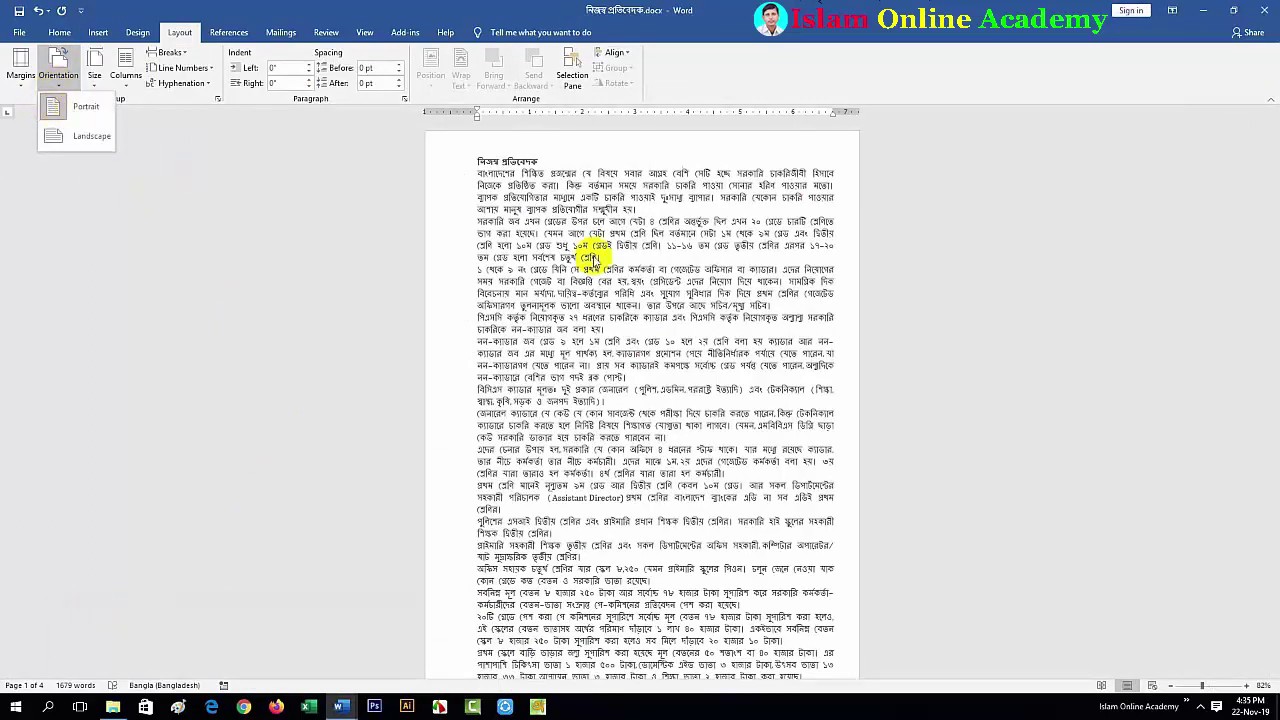
pyautogui.click(90, 145)
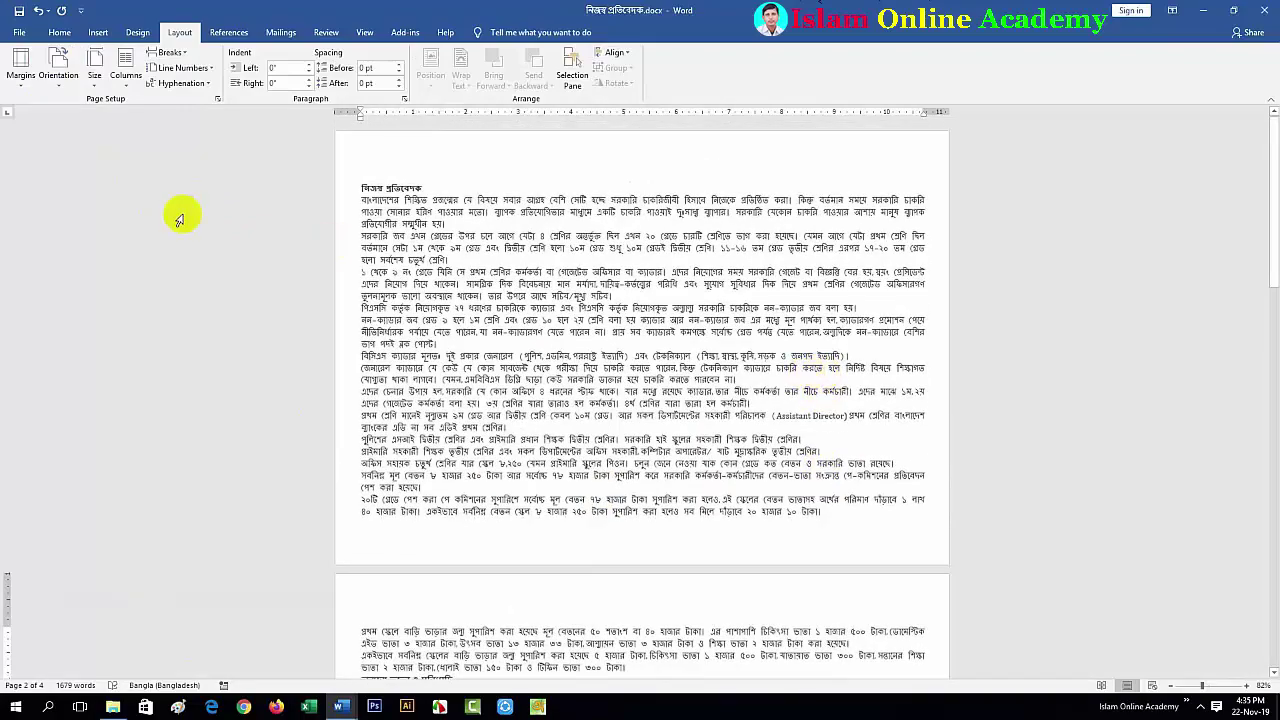
# - Check the landscape report's print preview, then undo it back to portrait orientation
pyautogui.click(20, 35)
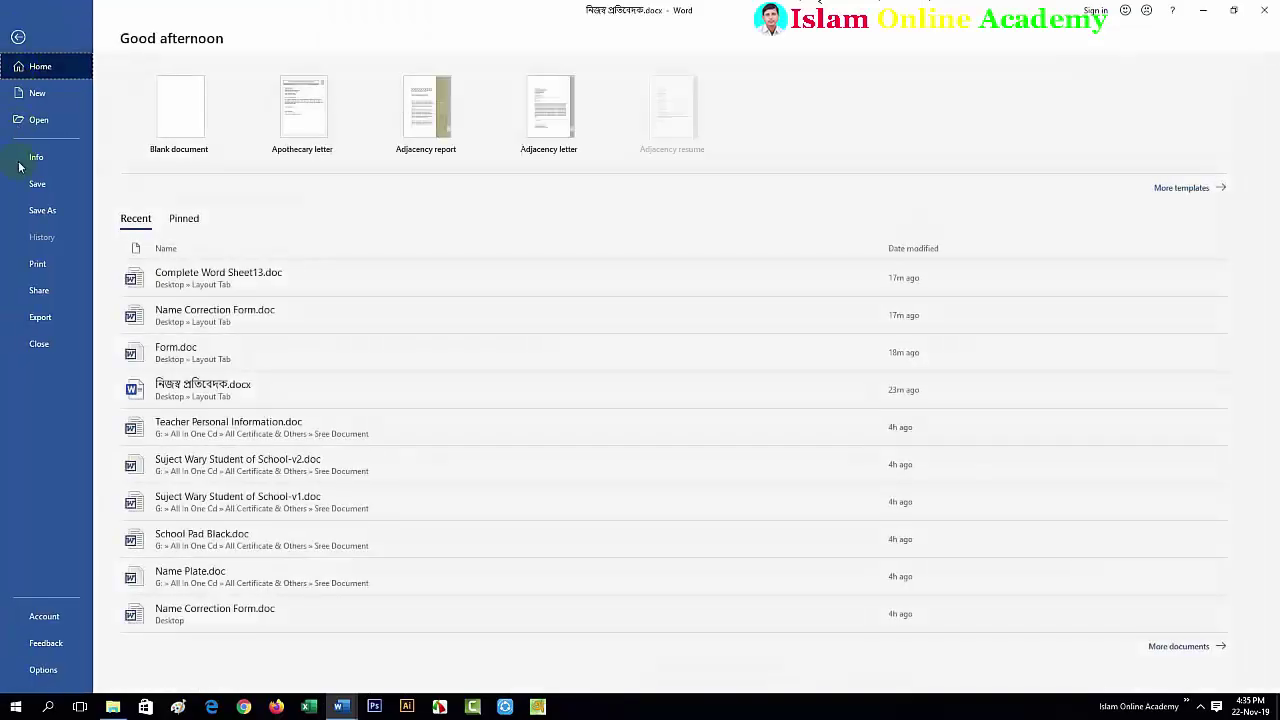
pyautogui.click(37, 265)
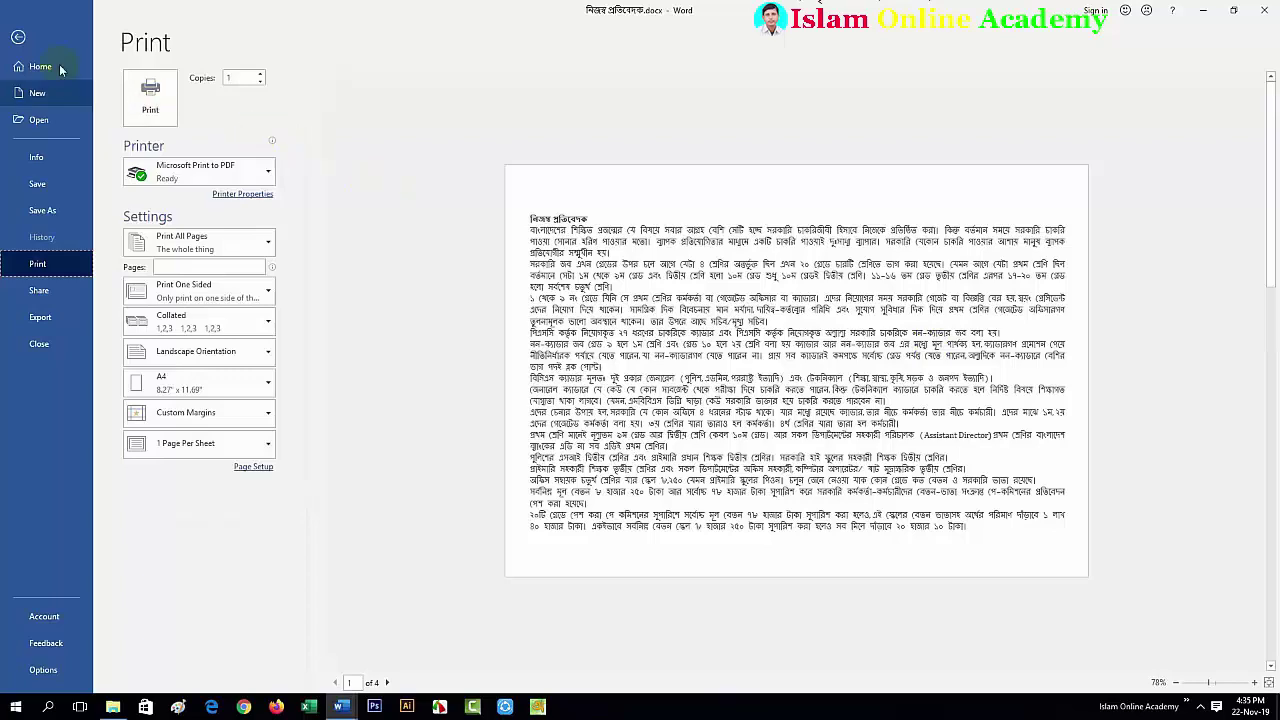
pyautogui.click(18, 38)
pyautogui.scroll(-10, 309, 314)
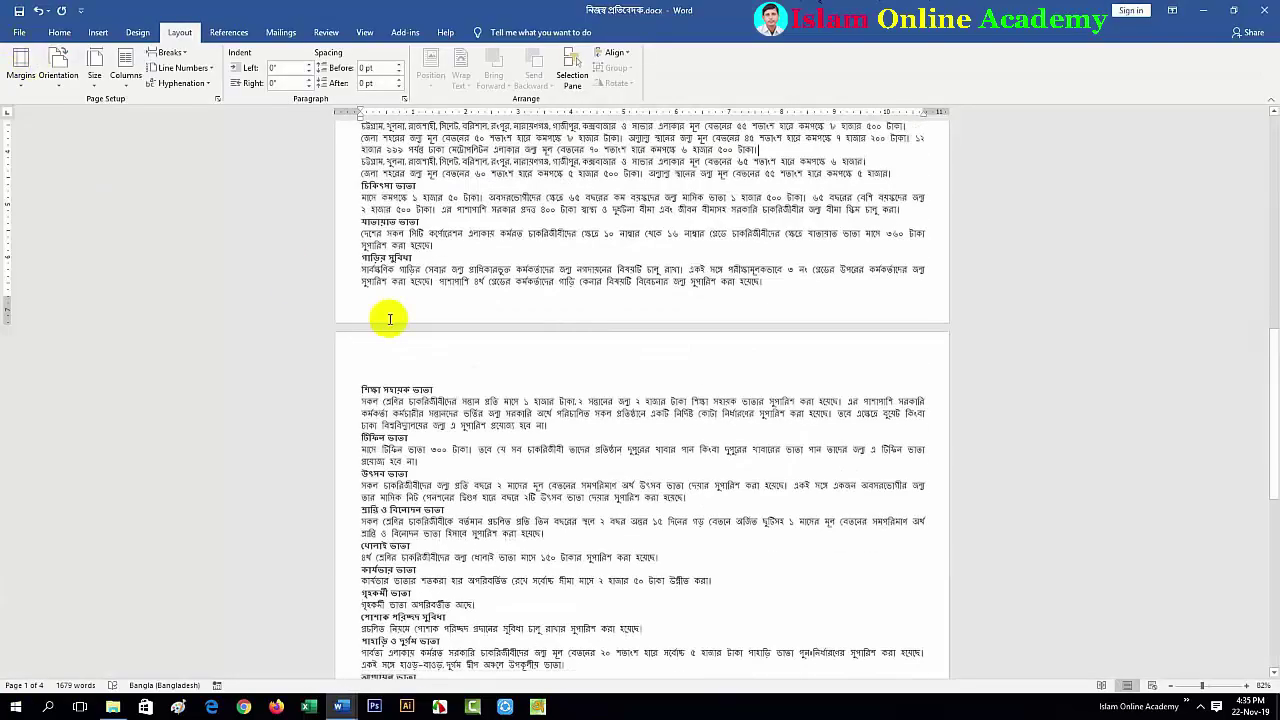
pyautogui.scroll(4, 450, 324)
pyautogui.scroll(4, 486, 326)
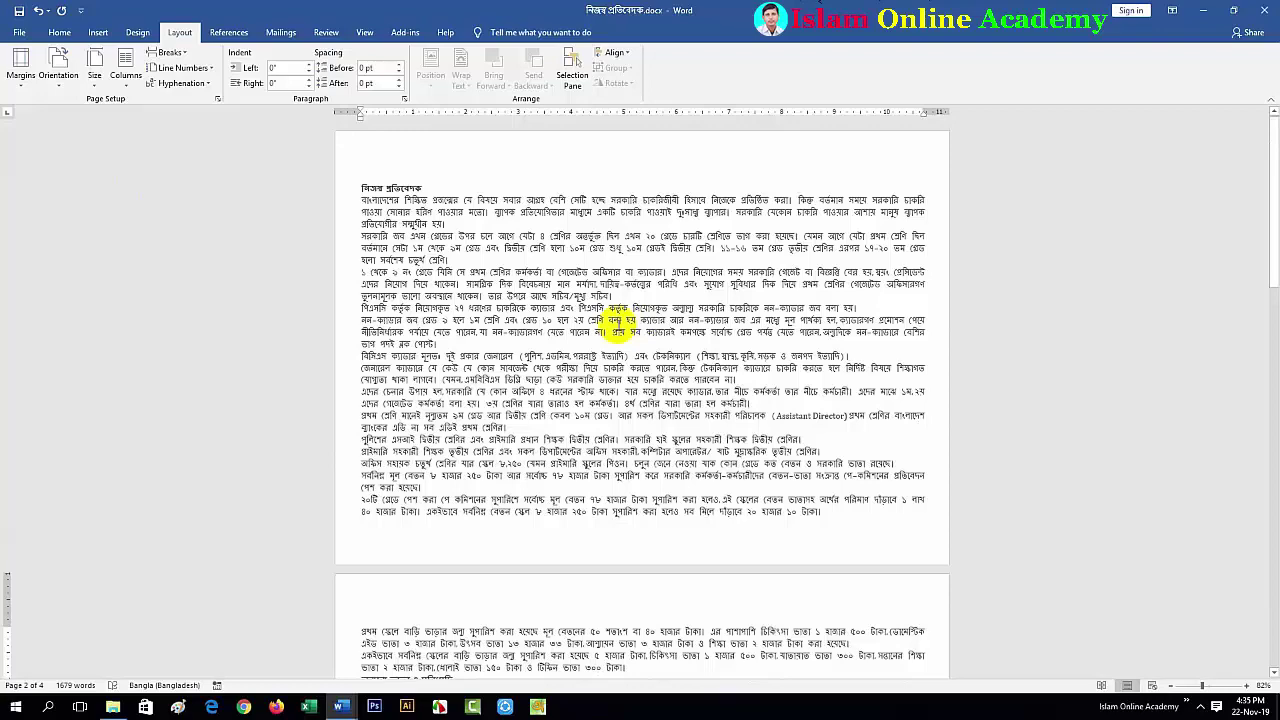
pyautogui.hotkey('ctrl', 'z')
pyautogui.scroll(5, 557, 306)
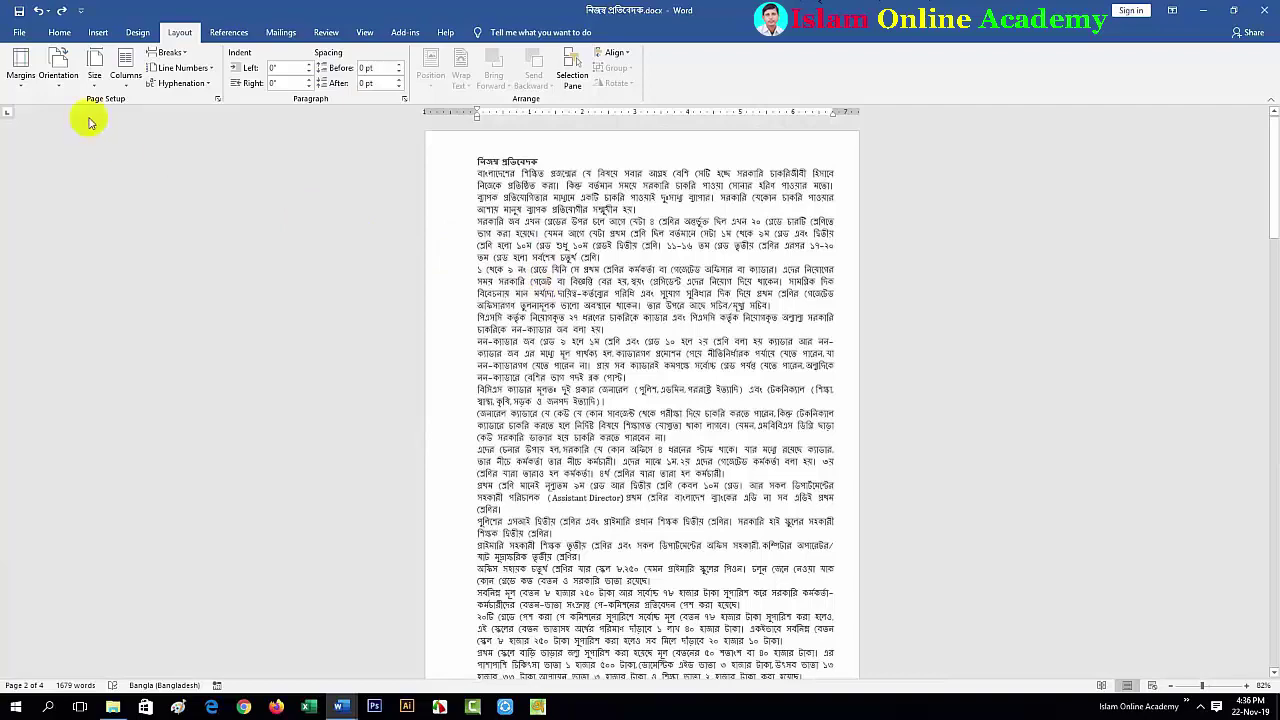
# - Apply the Narrow preset, 0.5" margins on every side, to the report
pyautogui.click(18, 78)
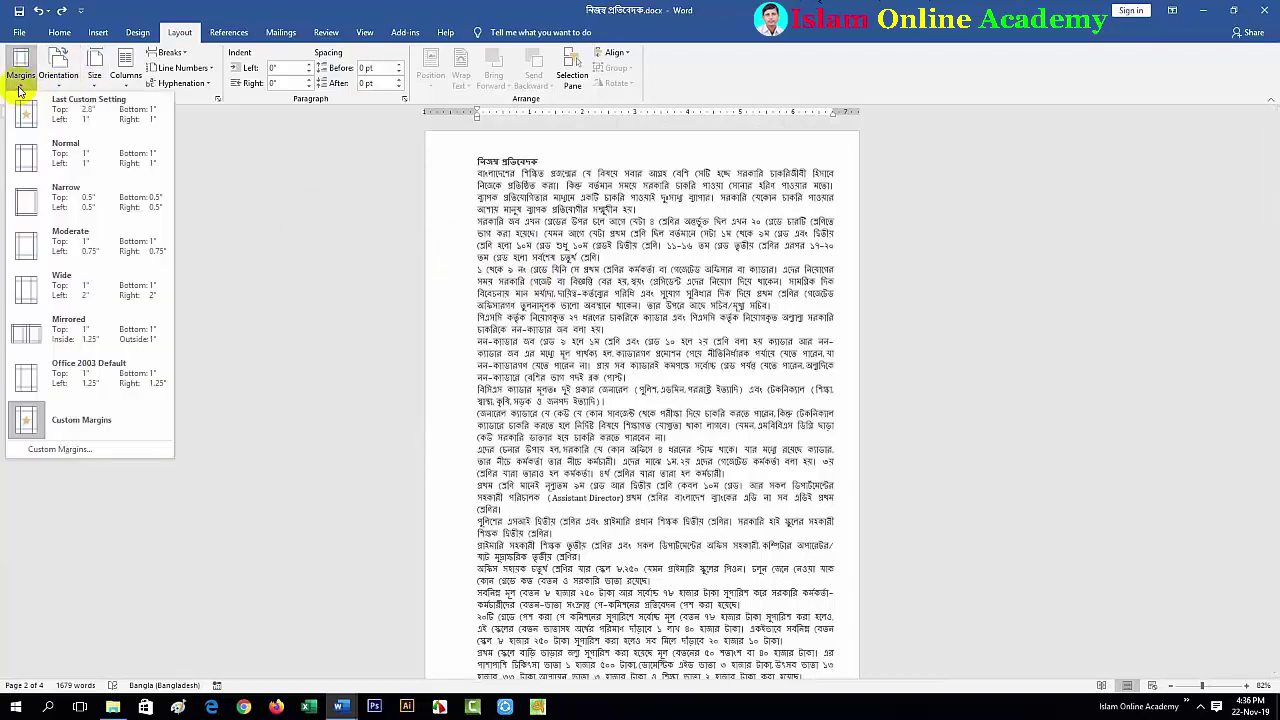
pyautogui.click(80, 212)
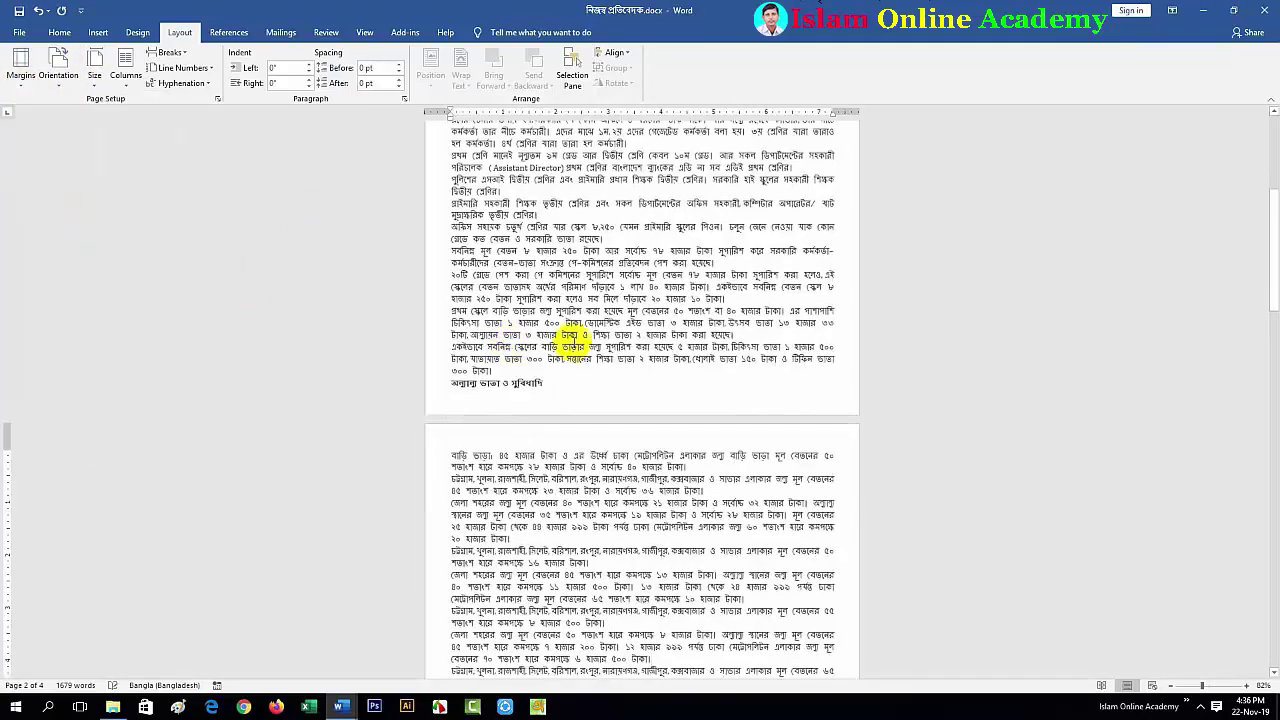
pyautogui.scroll(3, 580, 340)
pyautogui.scroll(2, 578, 342)
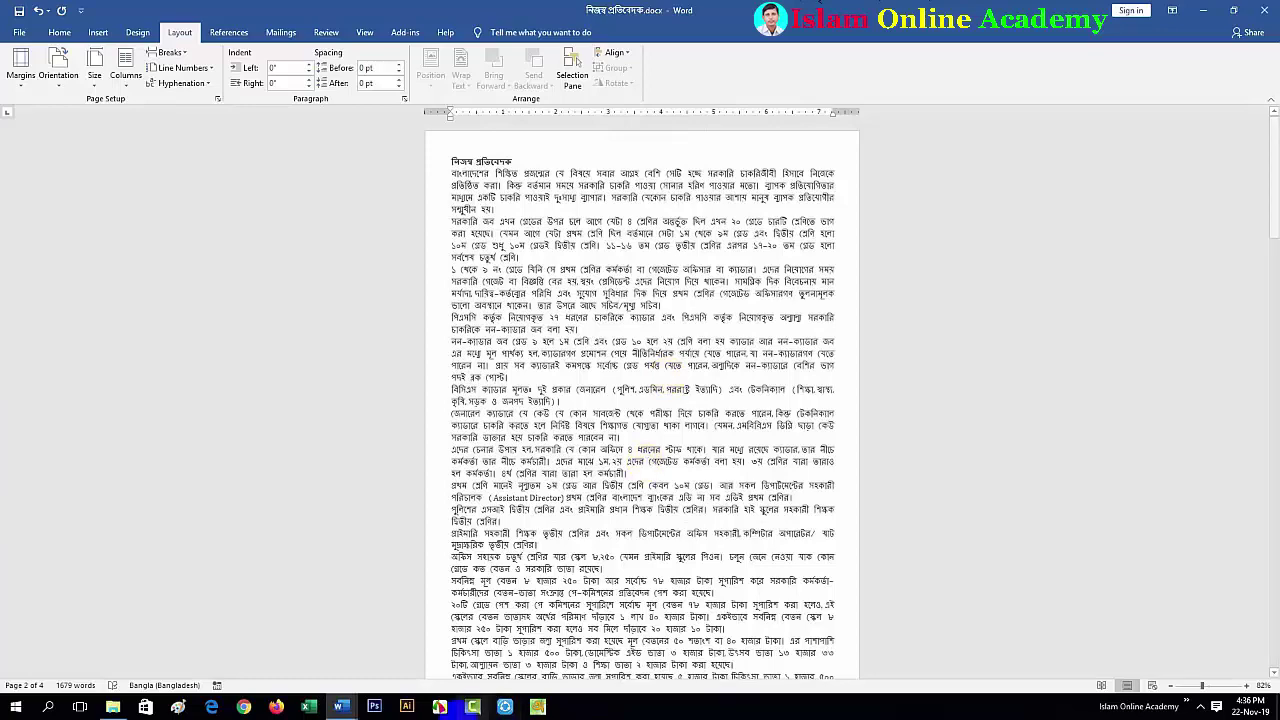
pyautogui.moveTo(344, 708)
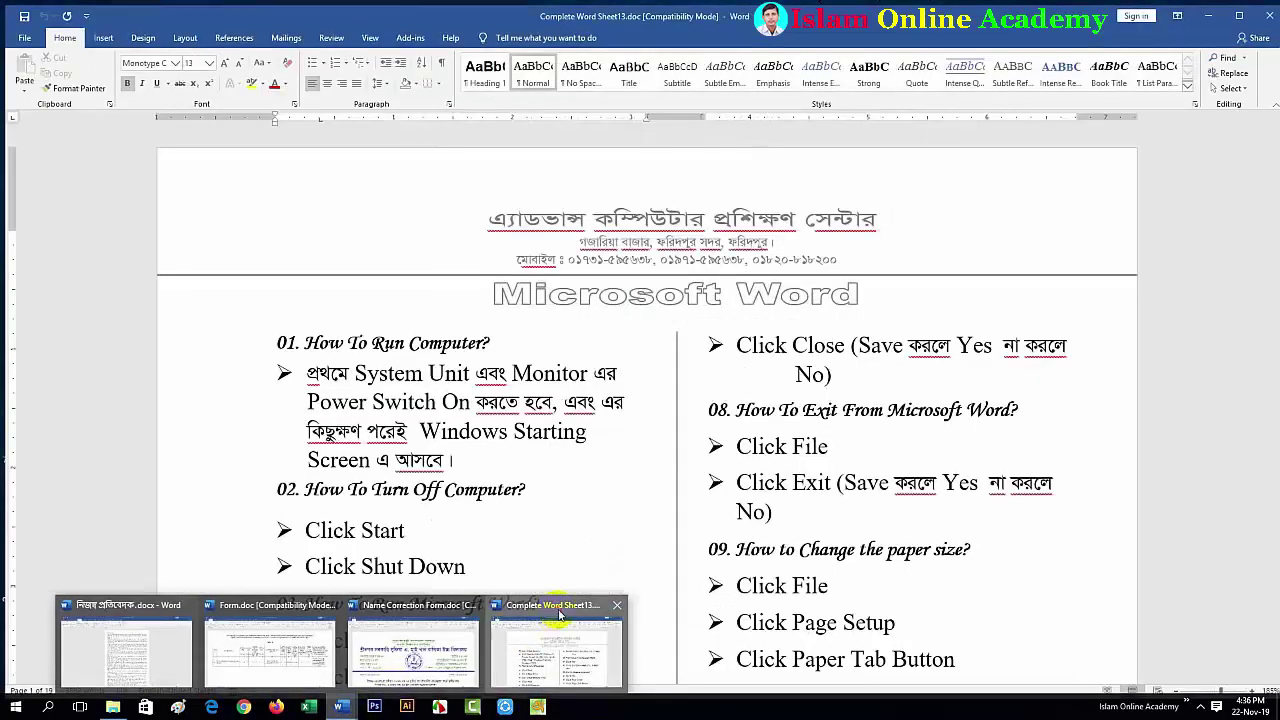
pyautogui.click(556, 640)
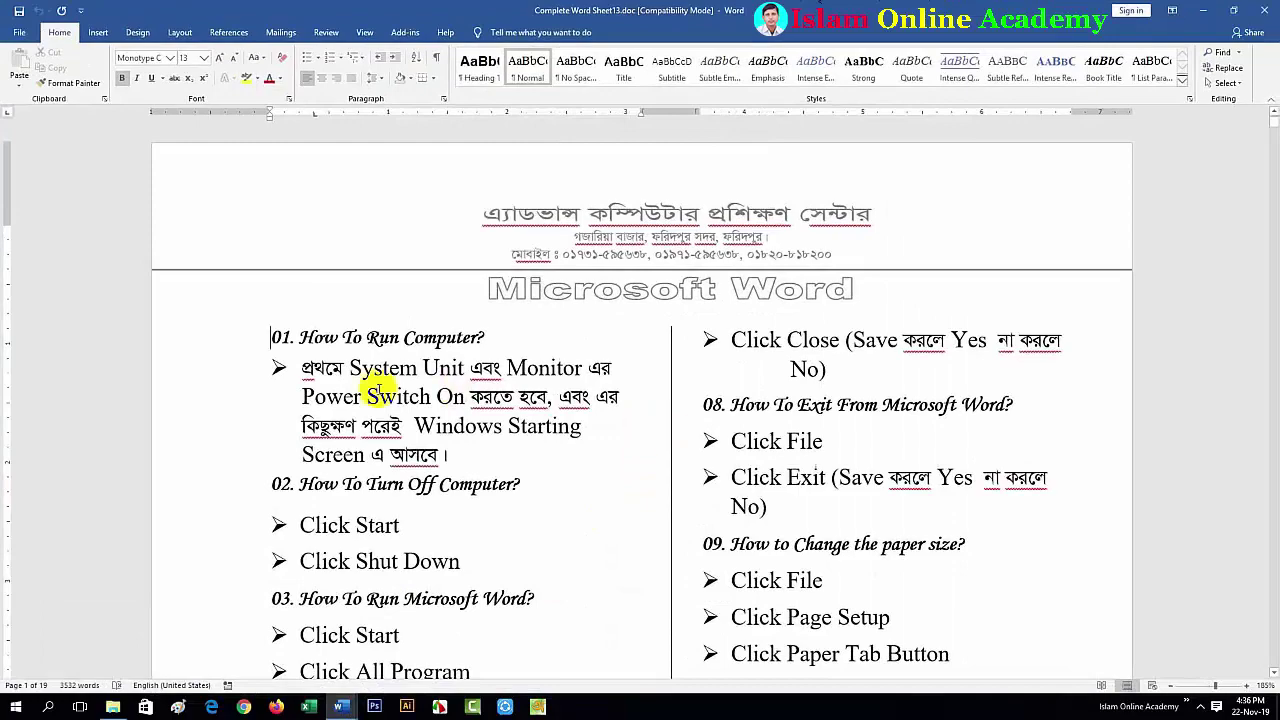
pyautogui.scroll(-1, 915, 478)
pyautogui.scroll(-20, 915, 478)
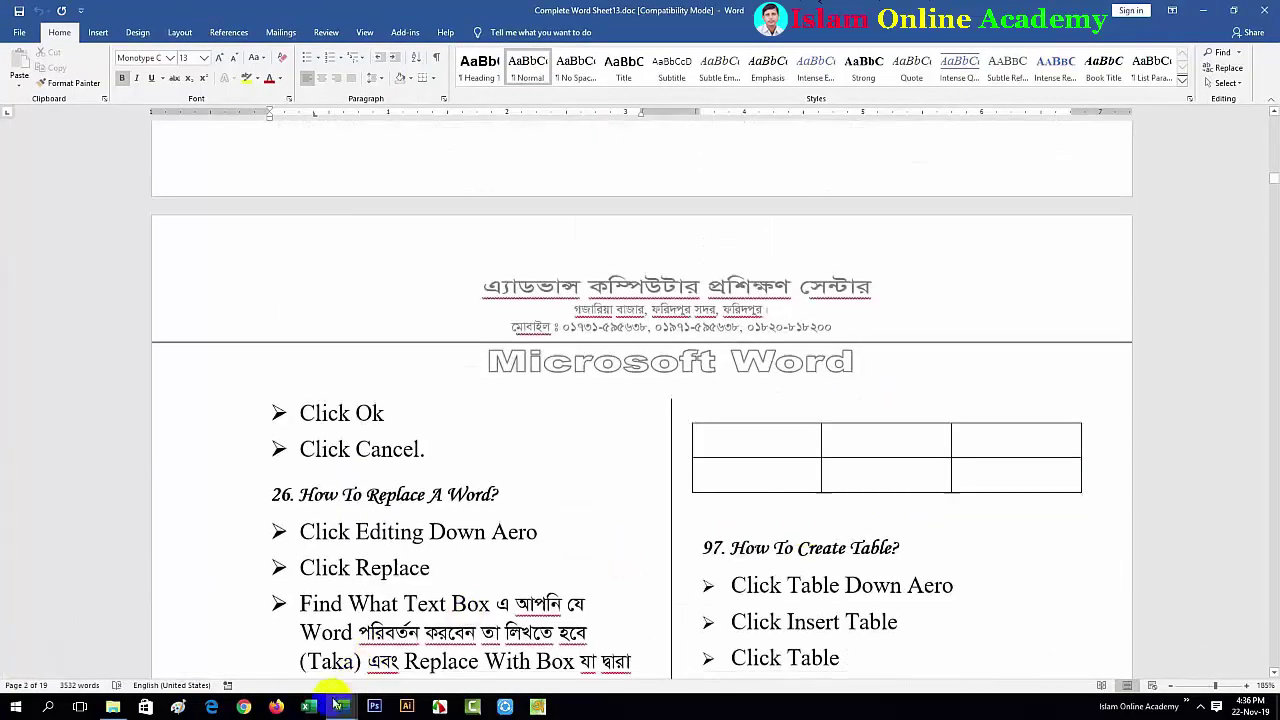
pyautogui.moveTo(340, 707)
pyautogui.click(167, 626)
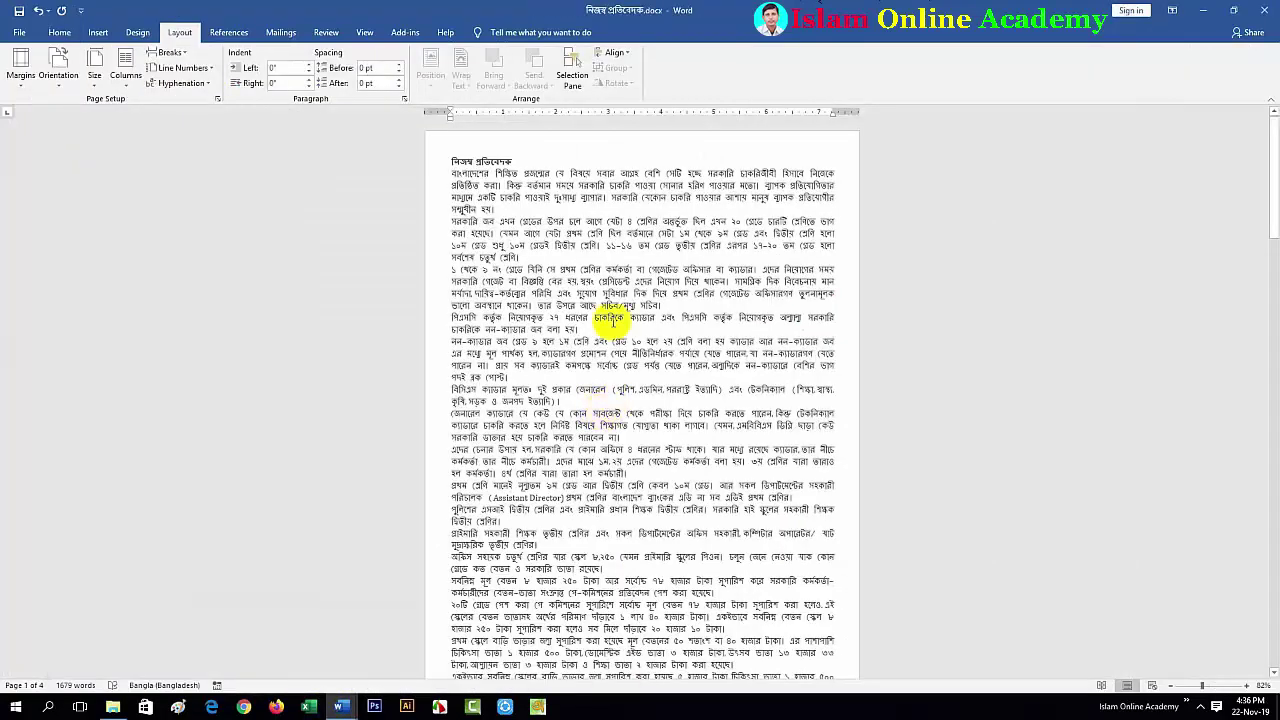
pyautogui.click(126, 80)
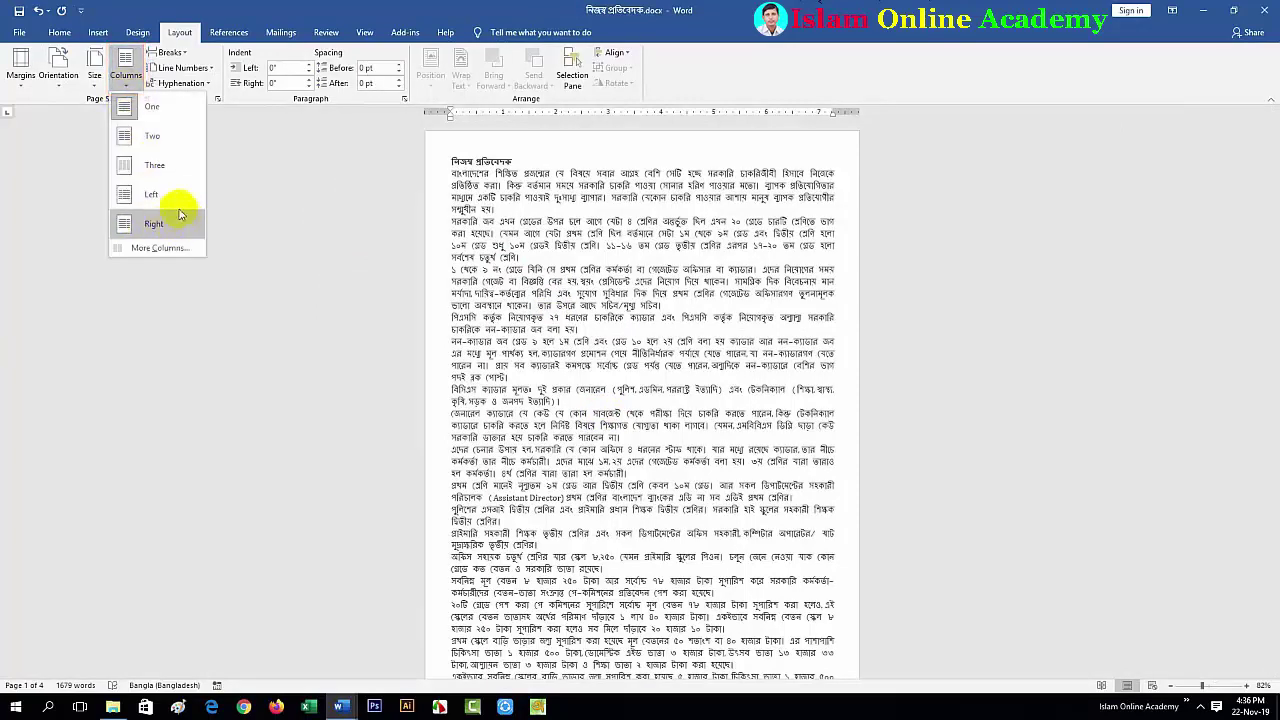
pyautogui.click(143, 137)
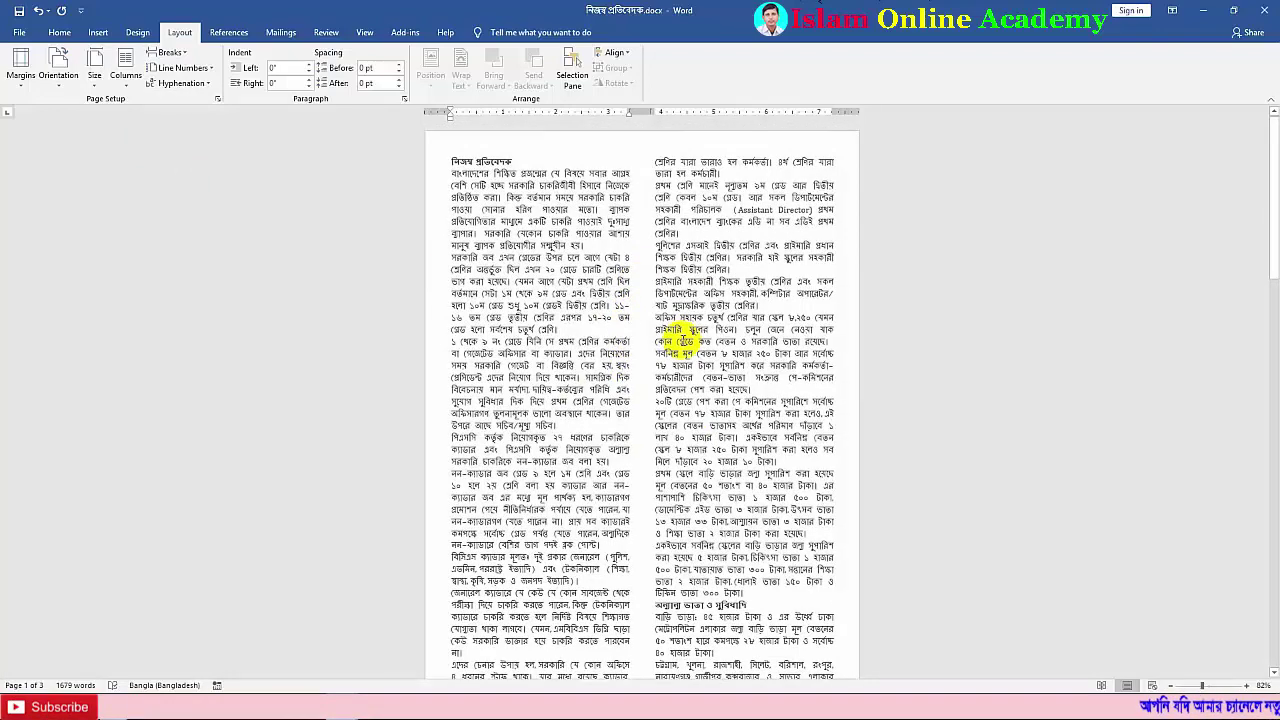
pyautogui.hotkey('ctrl', 'z')
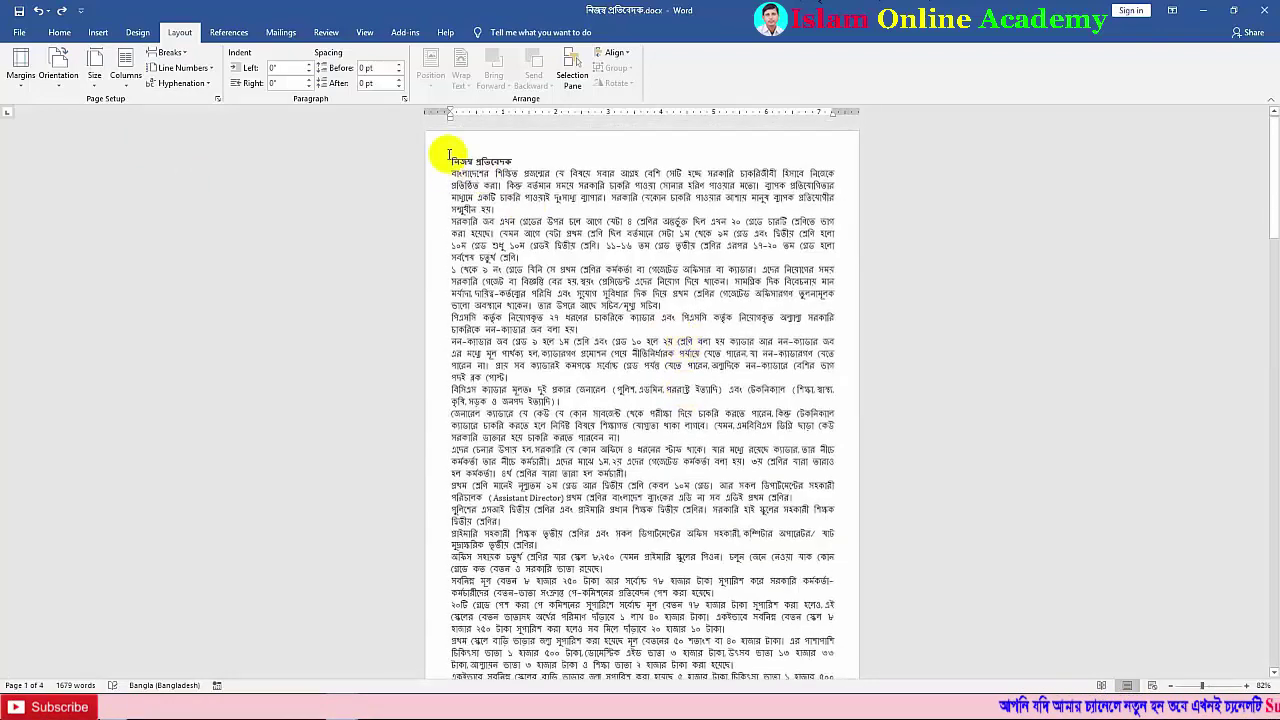
pyautogui.moveTo(450, 157); pyautogui.dragTo(585, 376)
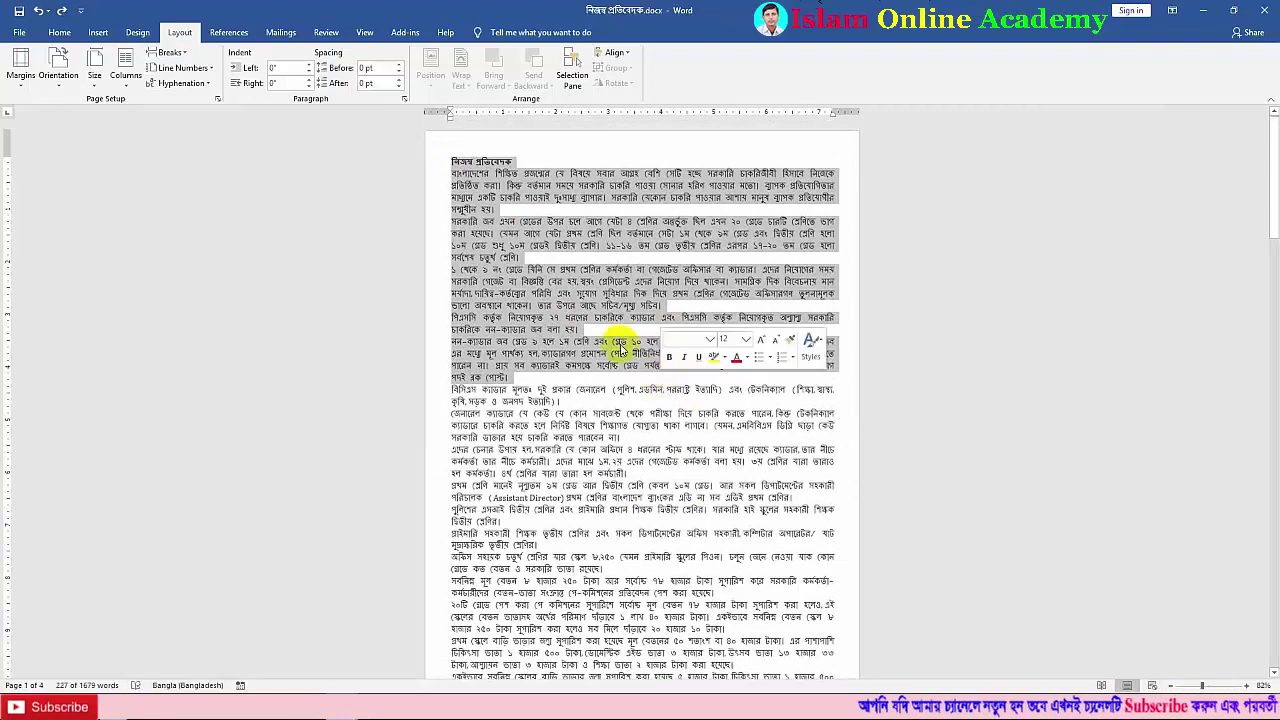
pyautogui.click(126, 88)
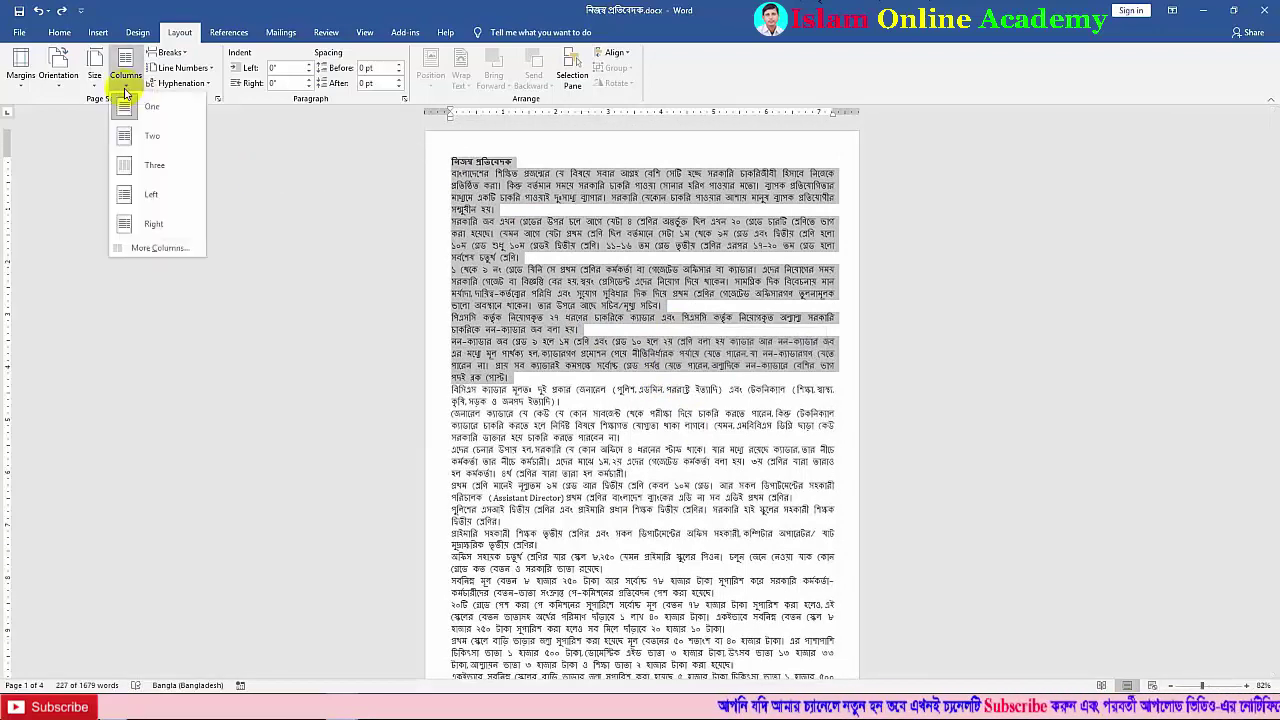
pyautogui.click(126, 165)
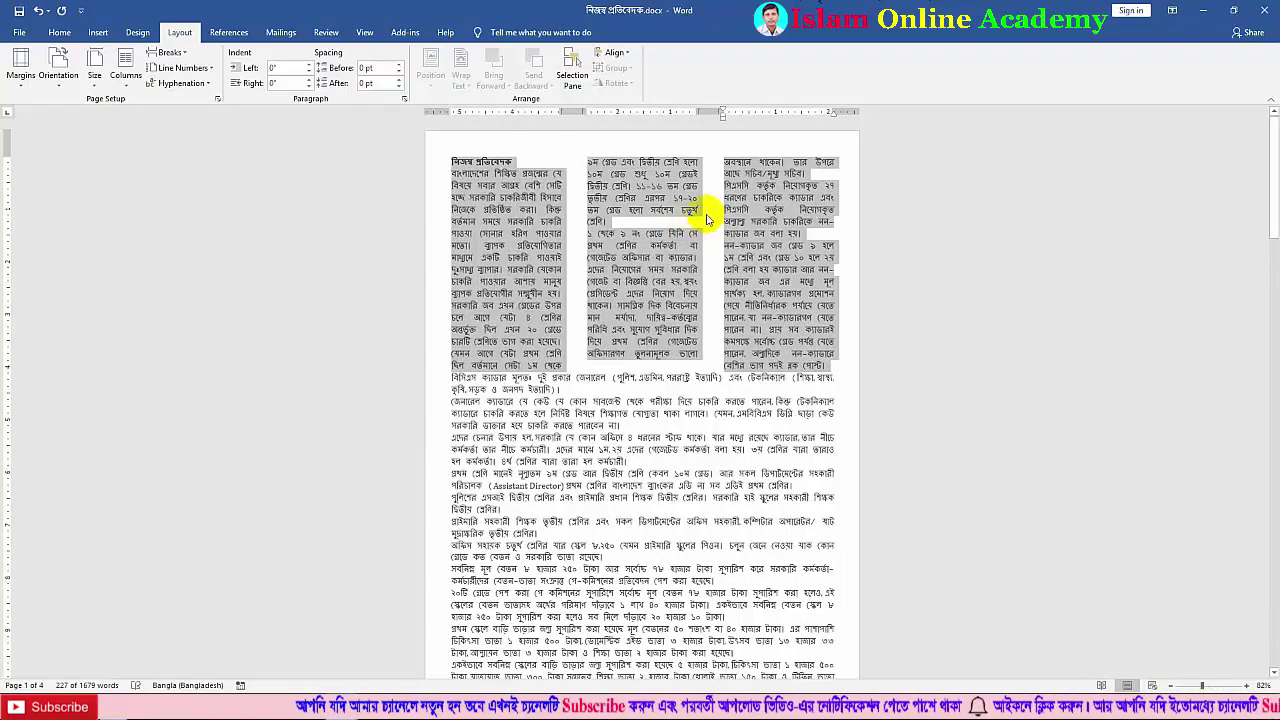
pyautogui.hotkey('ctrl', 'z')
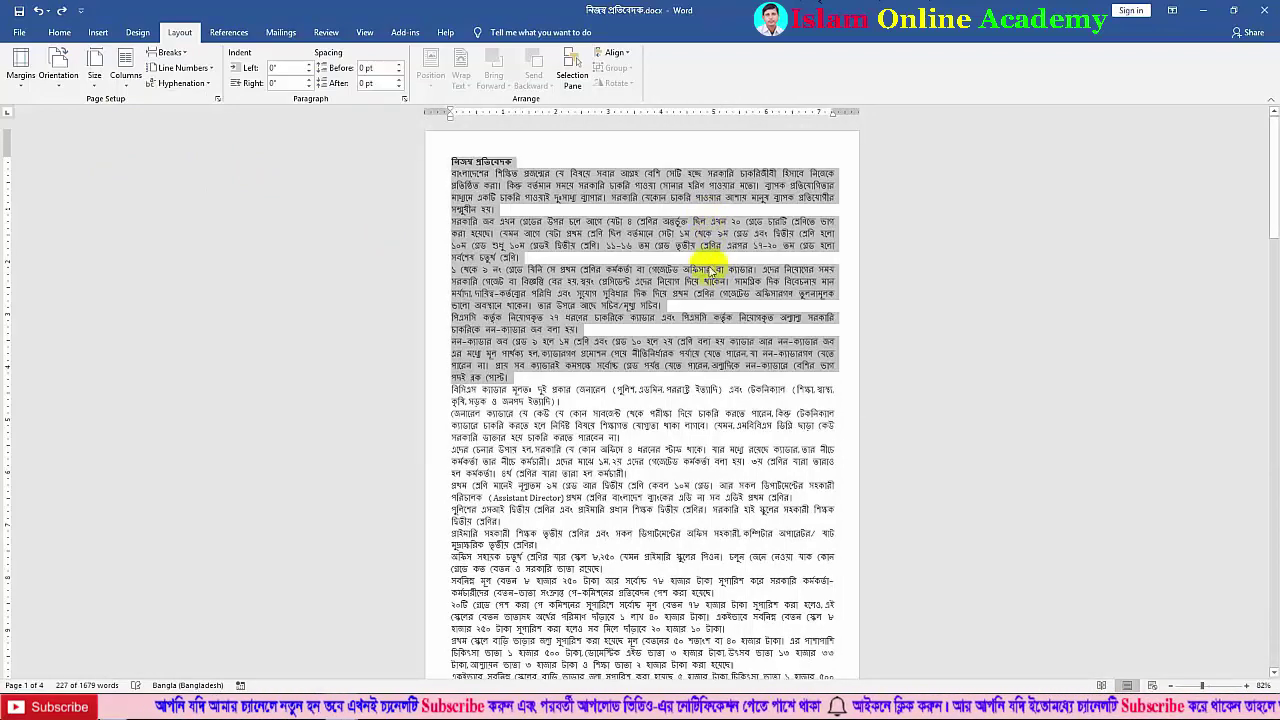
pyautogui.click(710, 270)
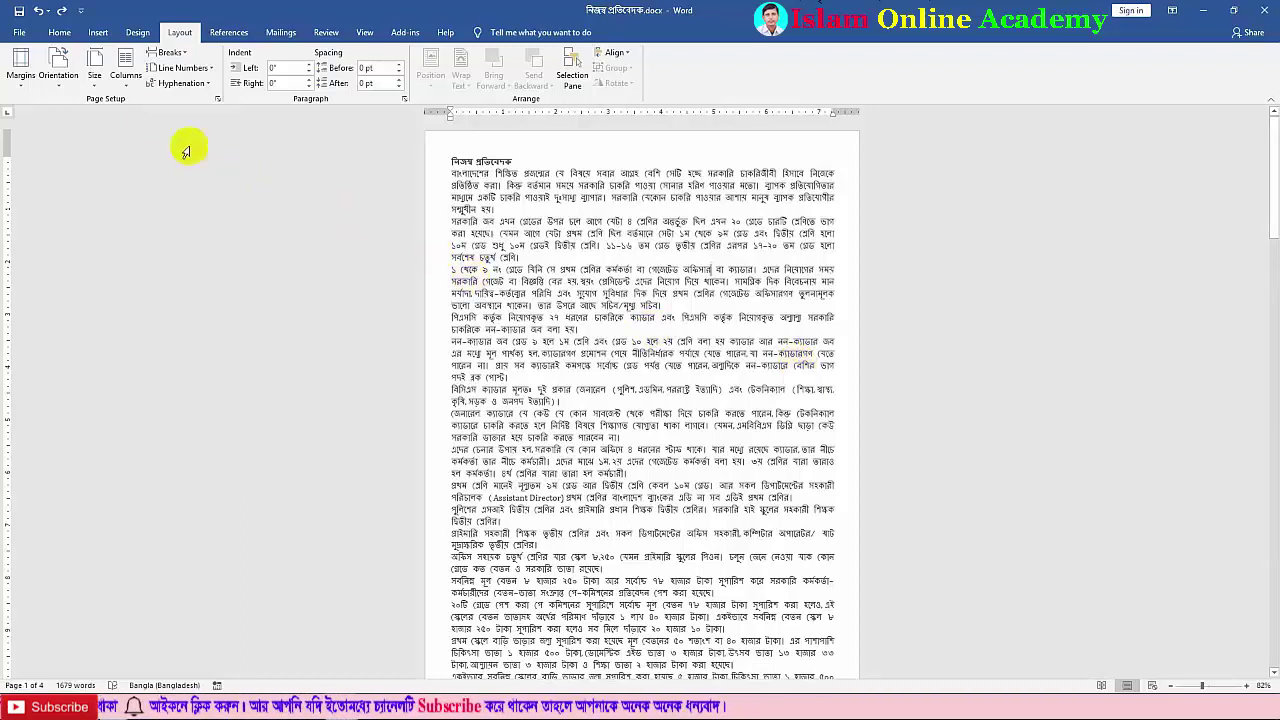
# - Lay the report out in two equal-width columns with 0.5" spacing, after trying three columns
pyautogui.click(128, 92)
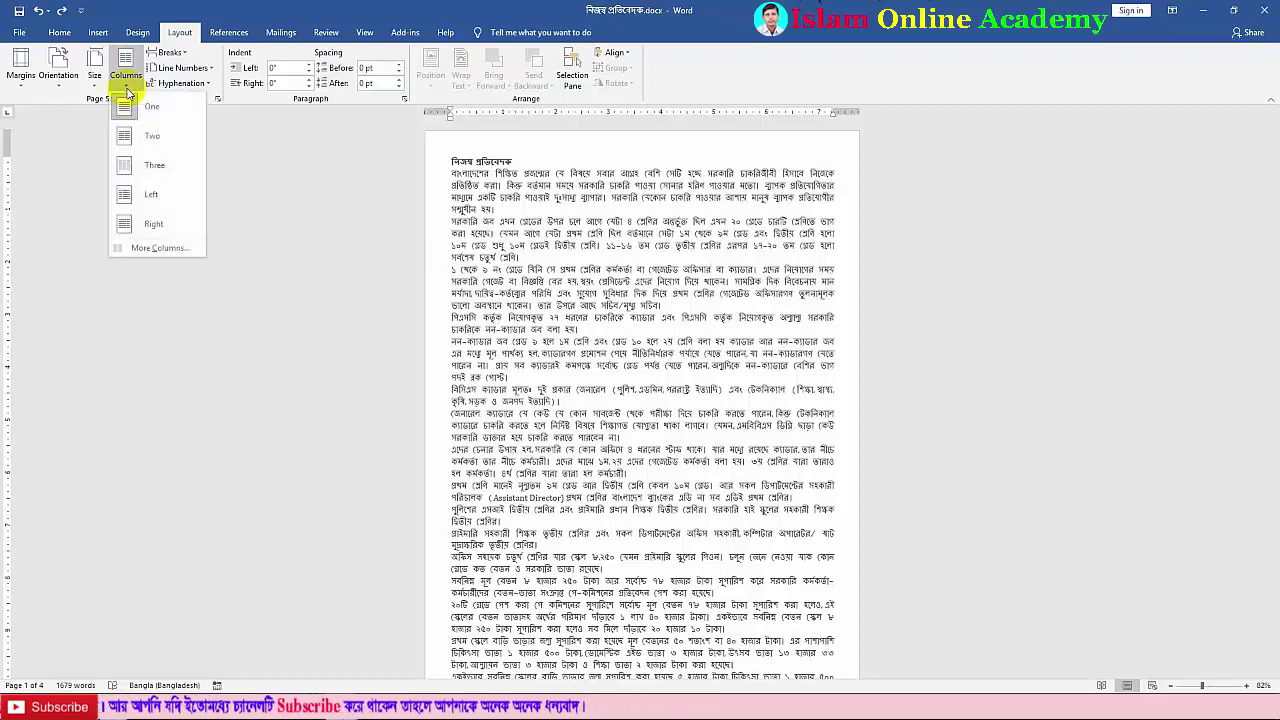
pyautogui.click(145, 249)
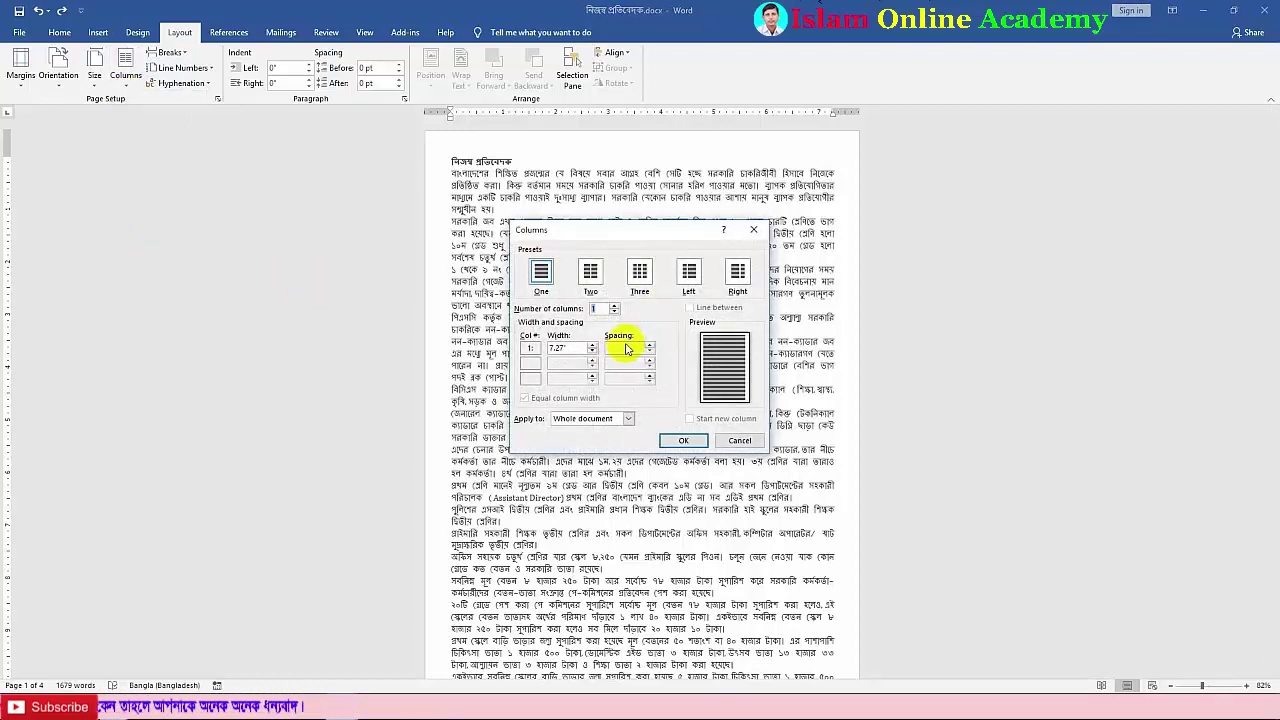
pyautogui.click(590, 272)
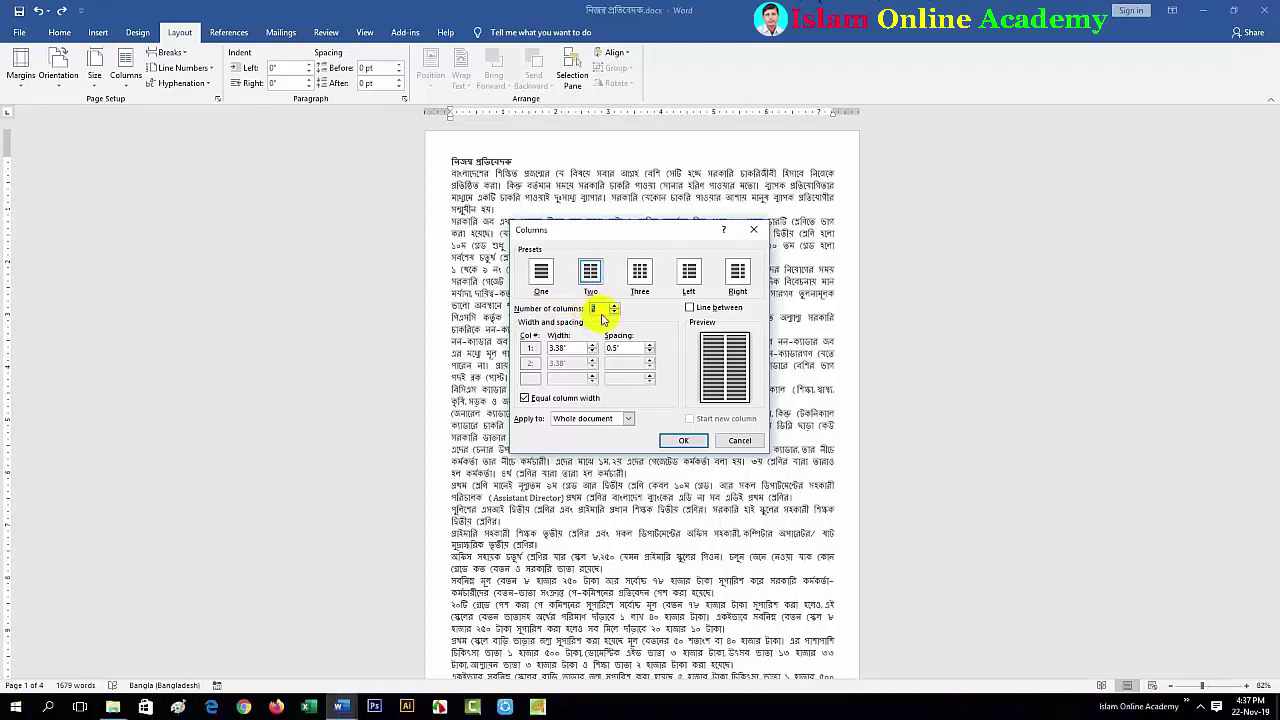
pyautogui.click(639, 272)
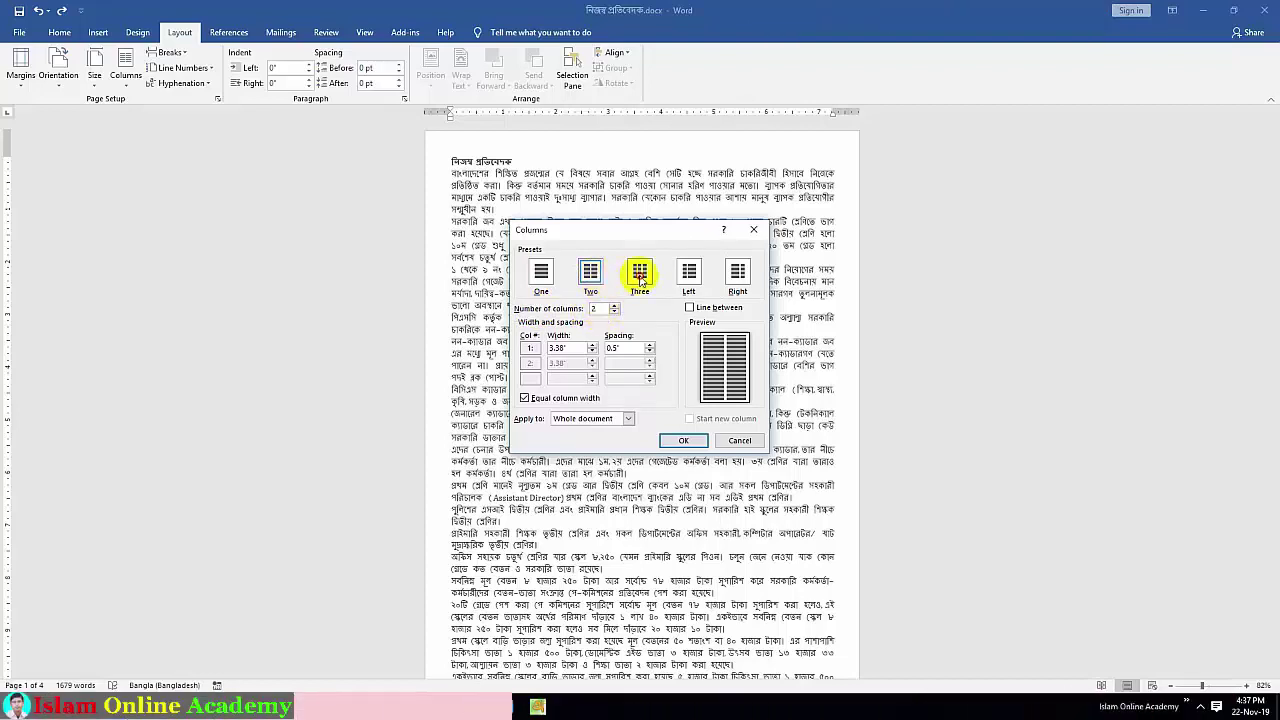
pyautogui.click(590, 272)
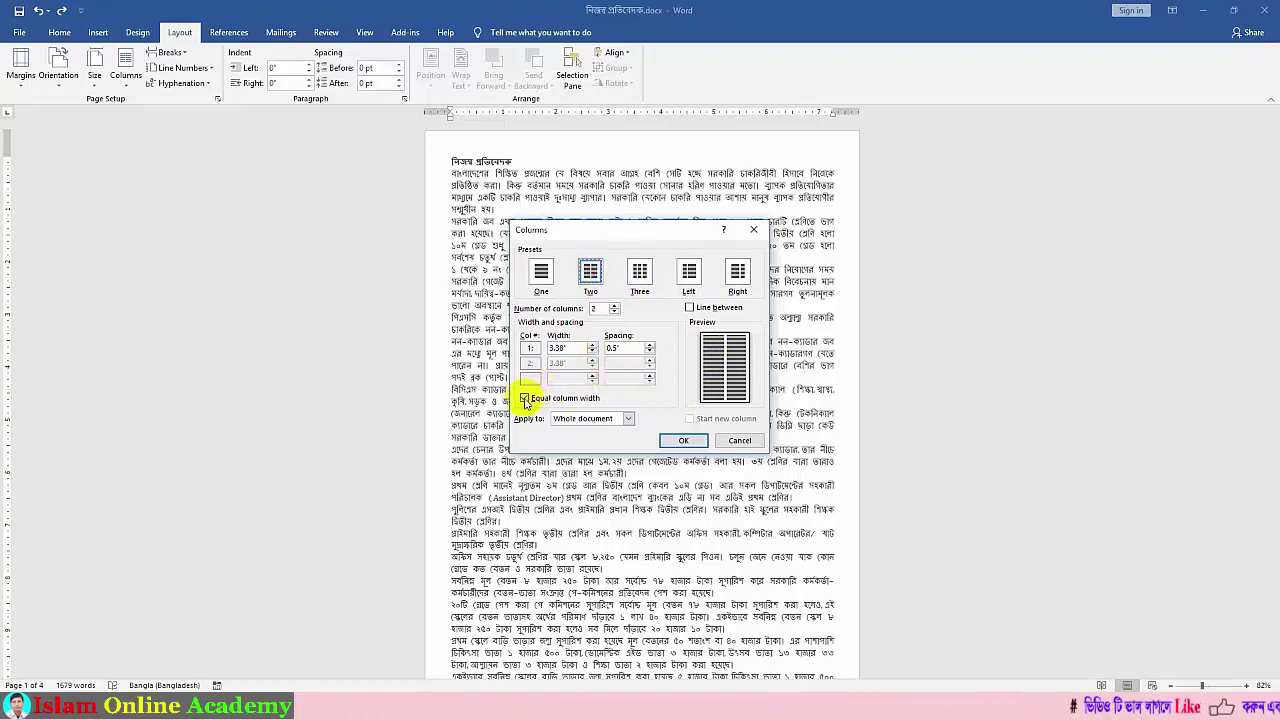
pyautogui.click(523, 399)
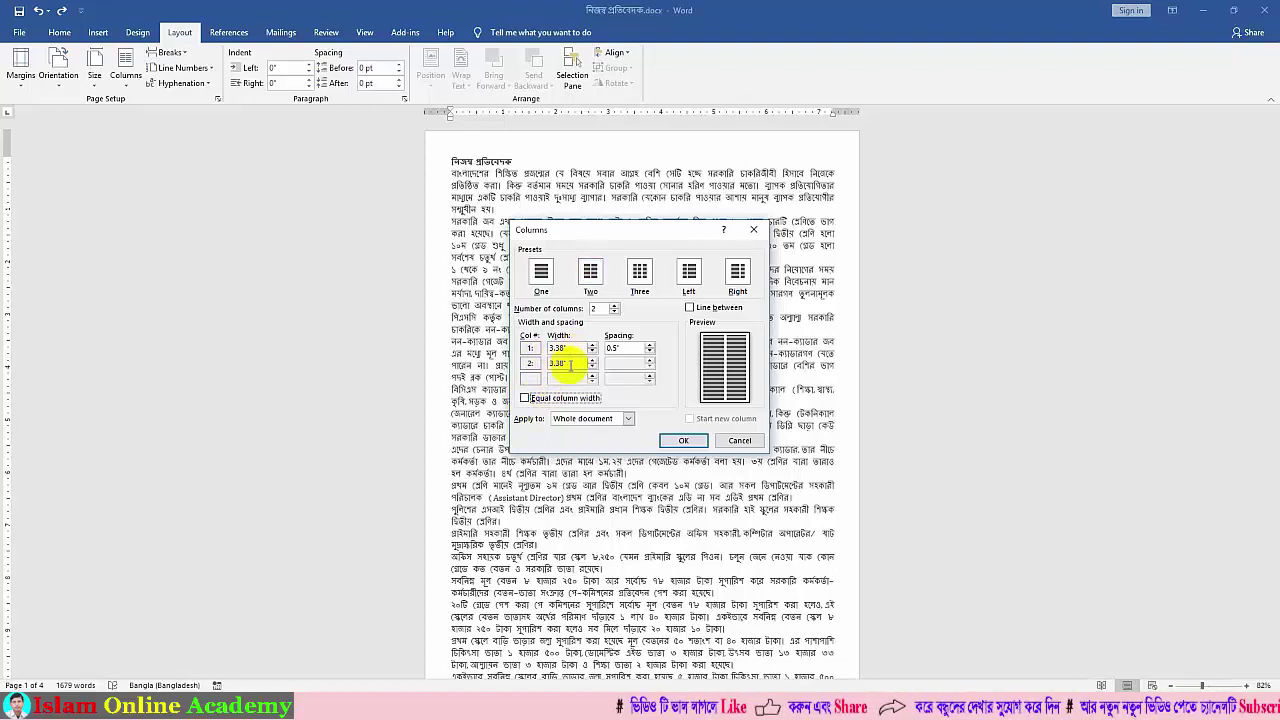
pyautogui.click(639, 274)
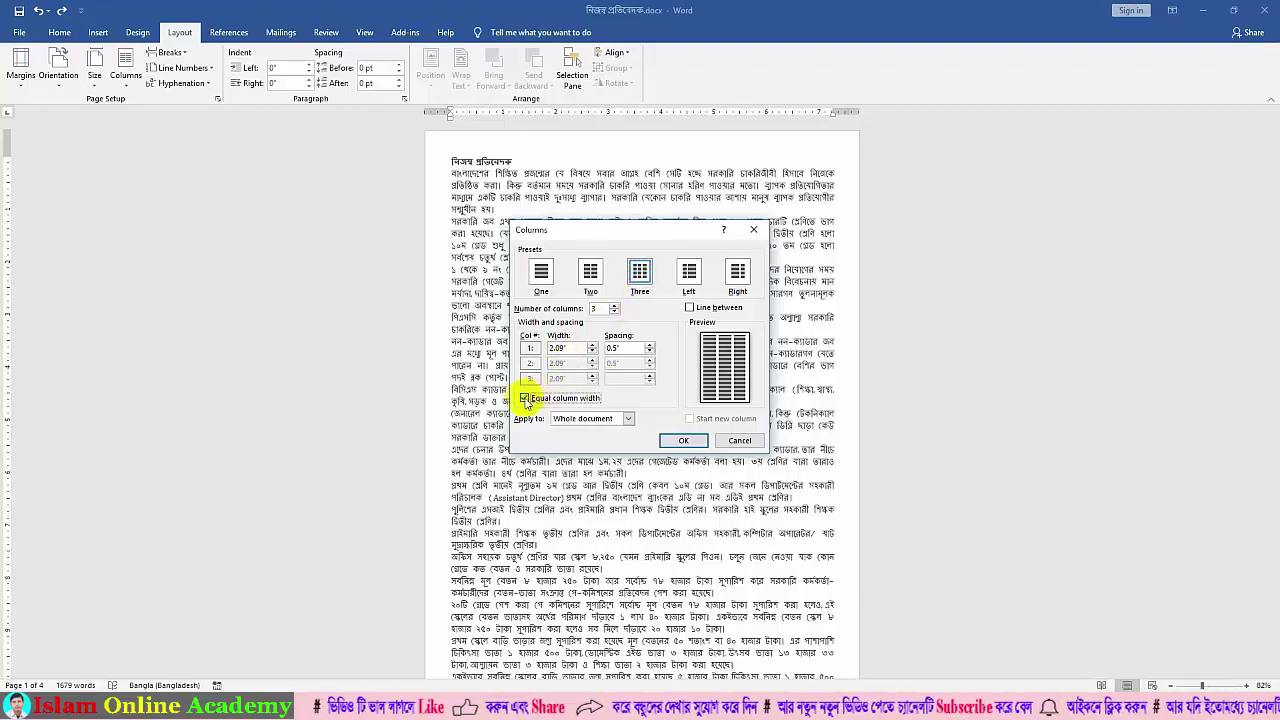
pyautogui.click(525, 399)
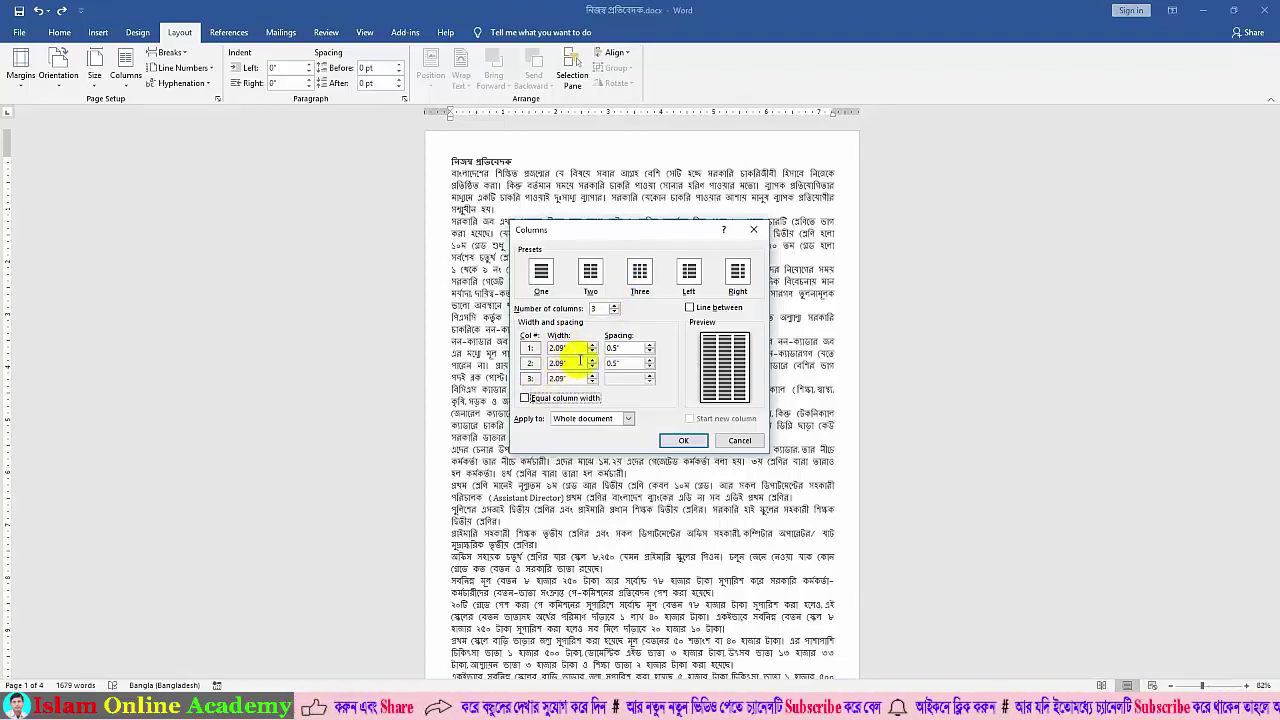
pyautogui.click(562, 363)
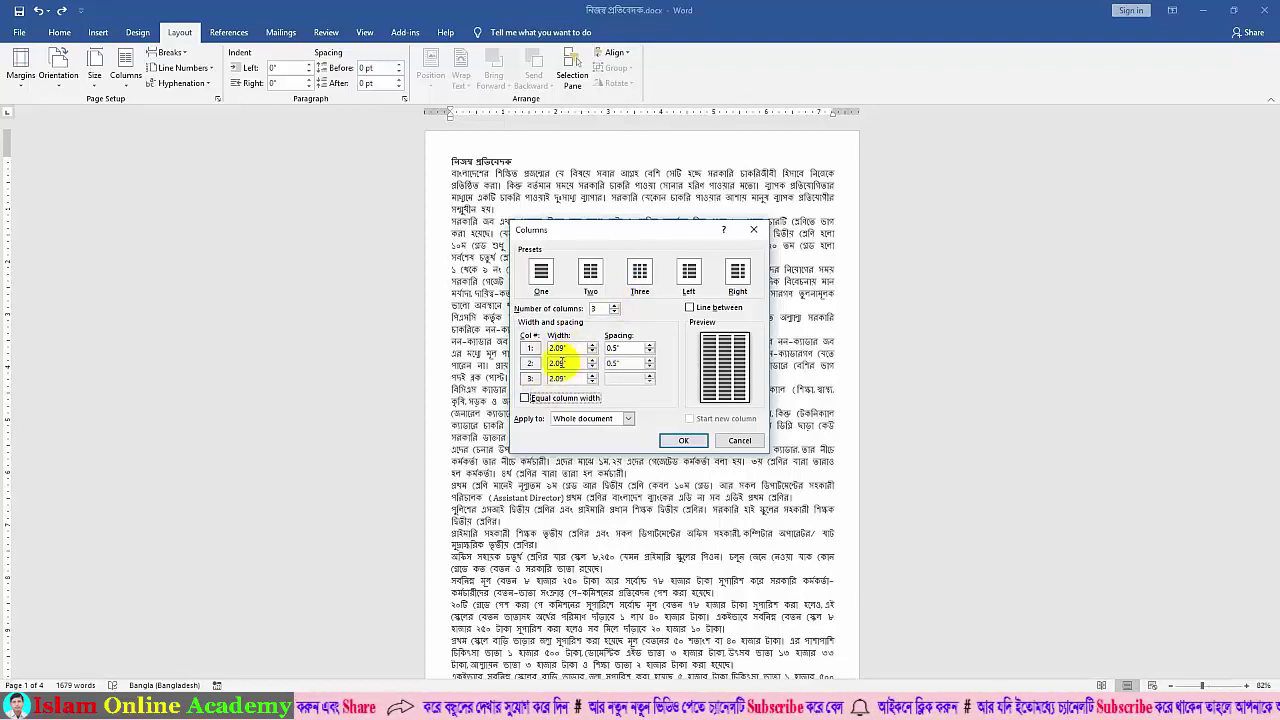
pyautogui.click(591, 276)
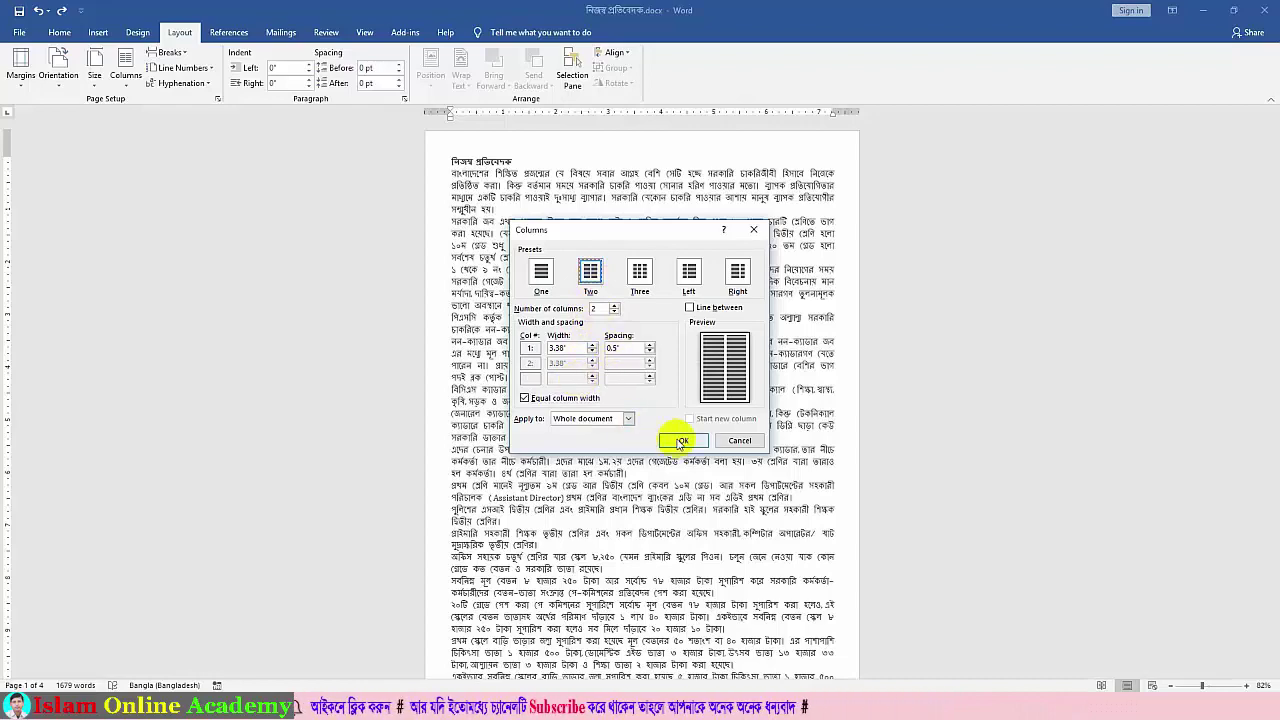
pyautogui.click(680, 442)
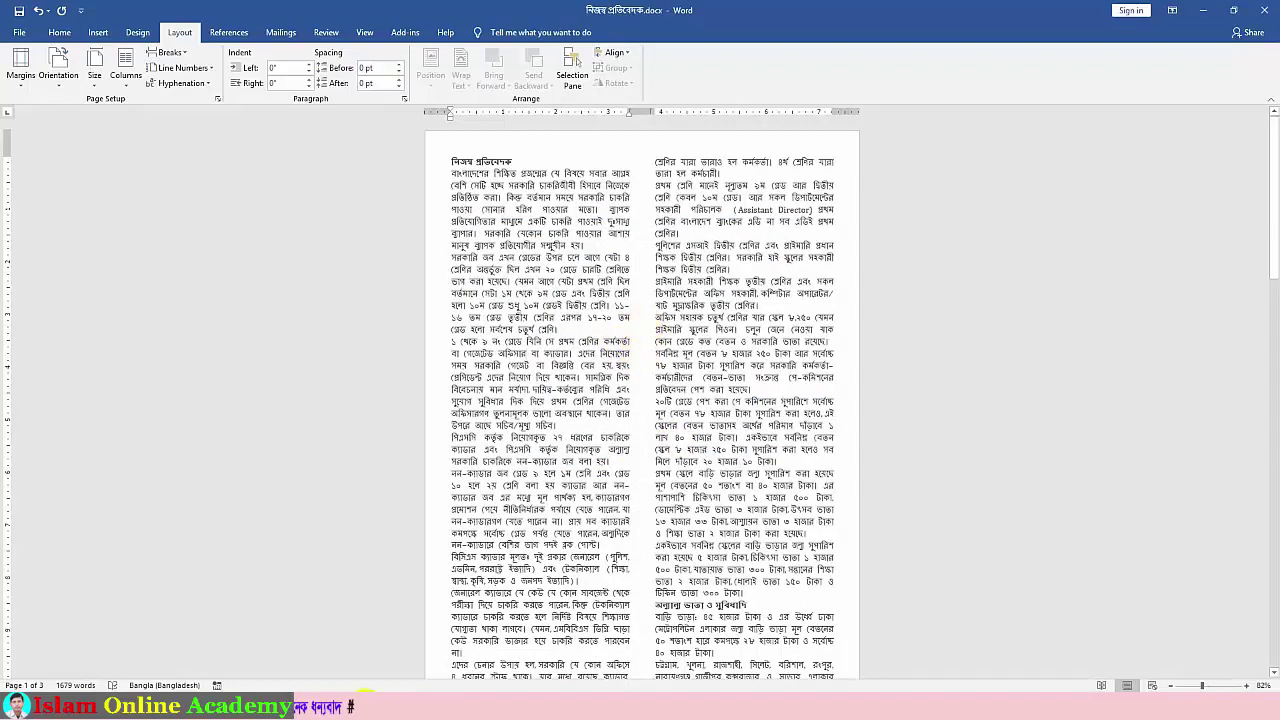
# - Switch back to the নিজস্ব প্রতিবেদক.docx window
pyautogui.moveTo(340, 690)
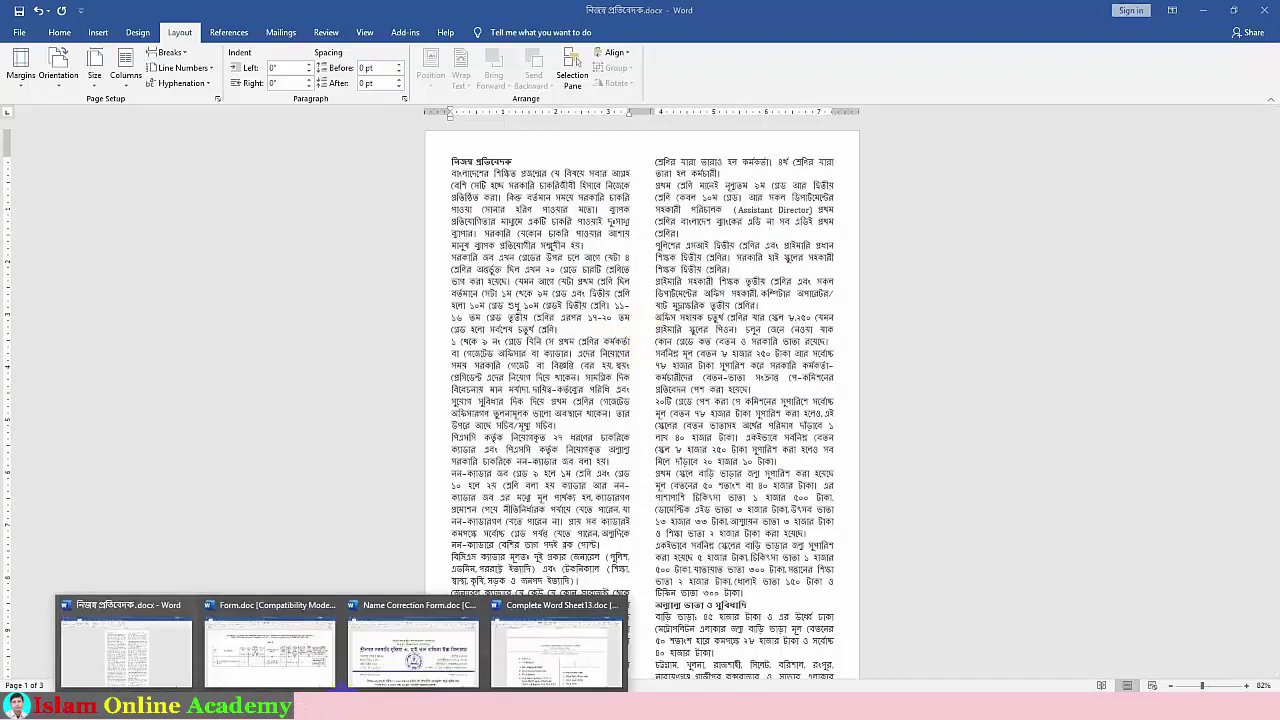
pyautogui.moveTo(563, 622)
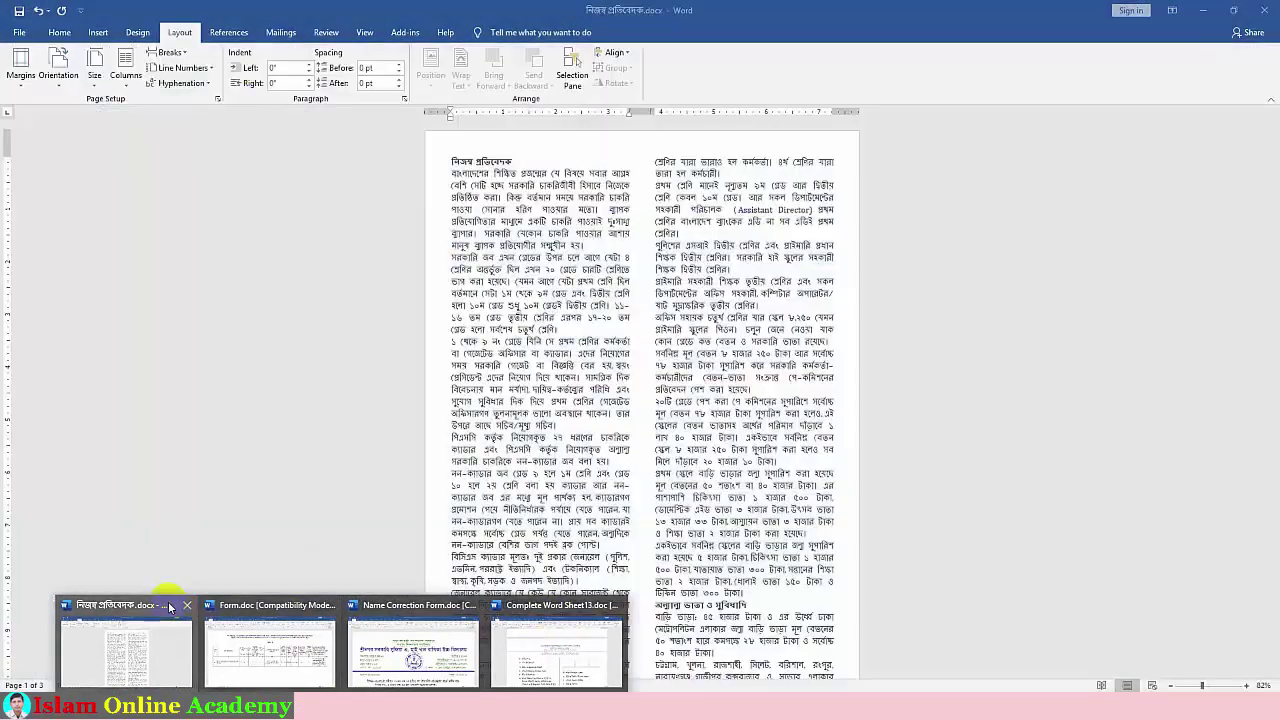
pyautogui.click(170, 612)
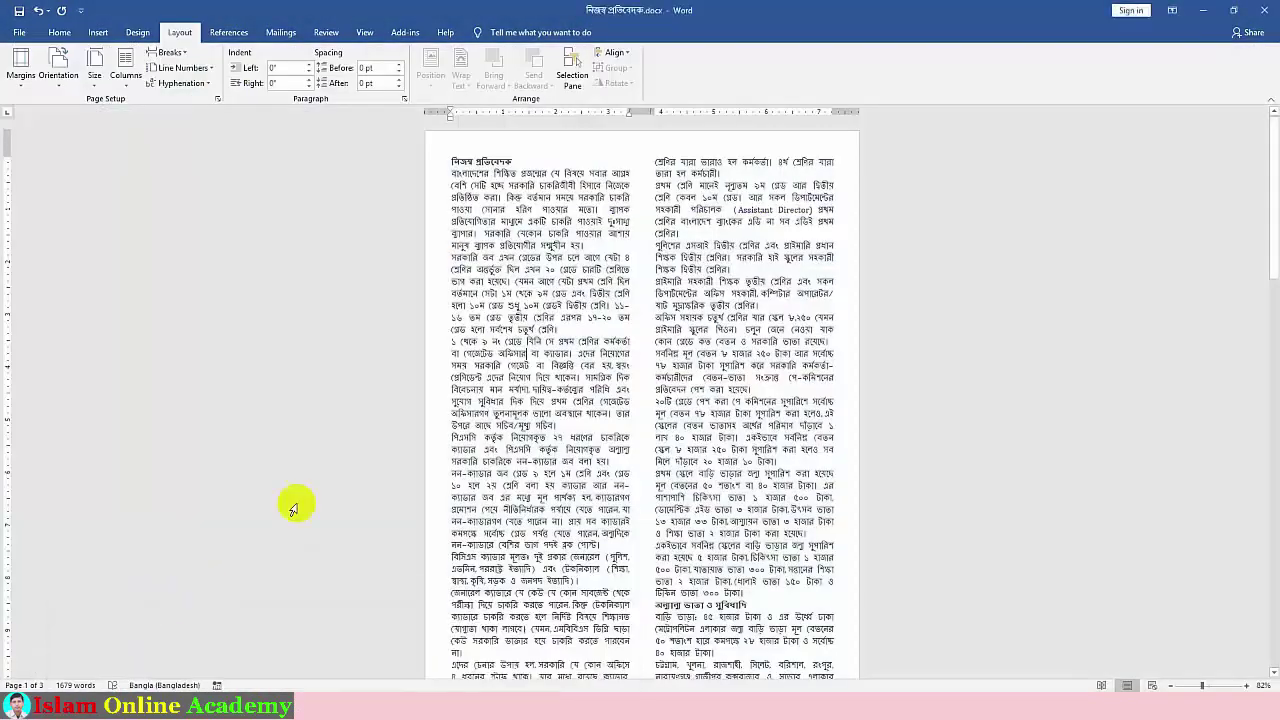
# - Add a Line between the report's two columns, then jump to the document's end
pyautogui.click(125, 80)
pyautogui.click(125, 250)
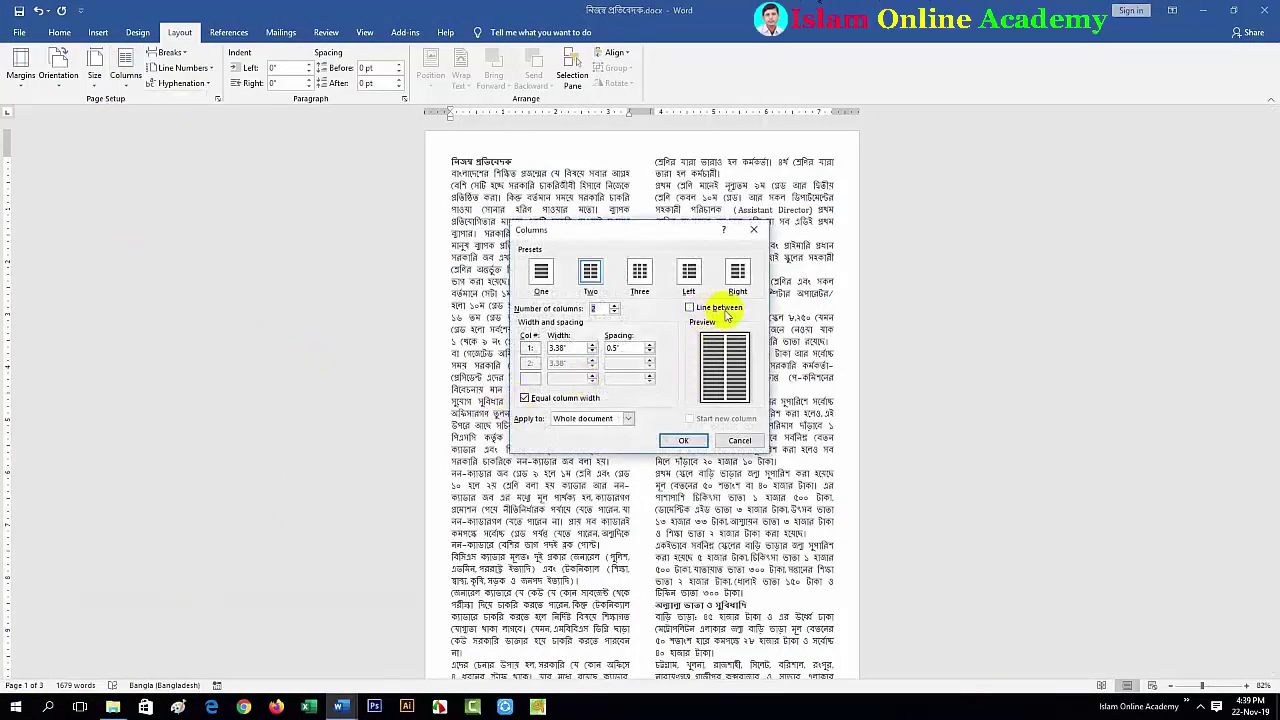
pyautogui.click(691, 309)
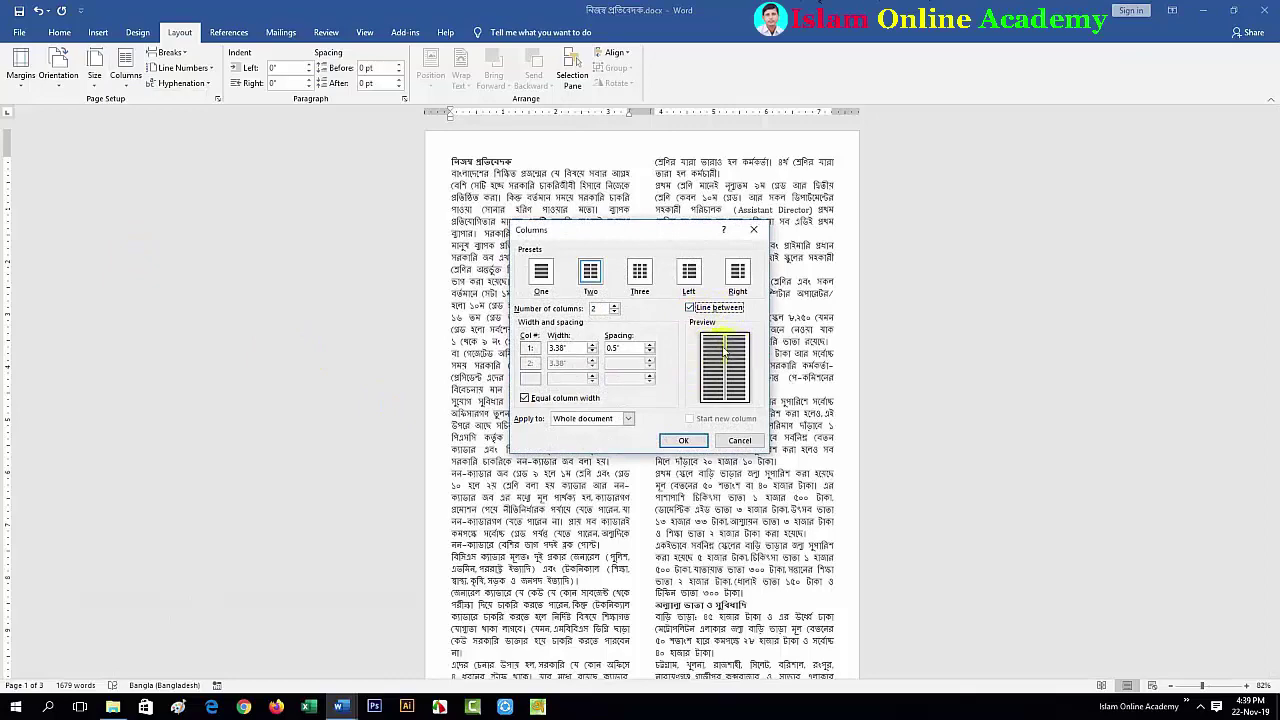
pyautogui.click(685, 441)
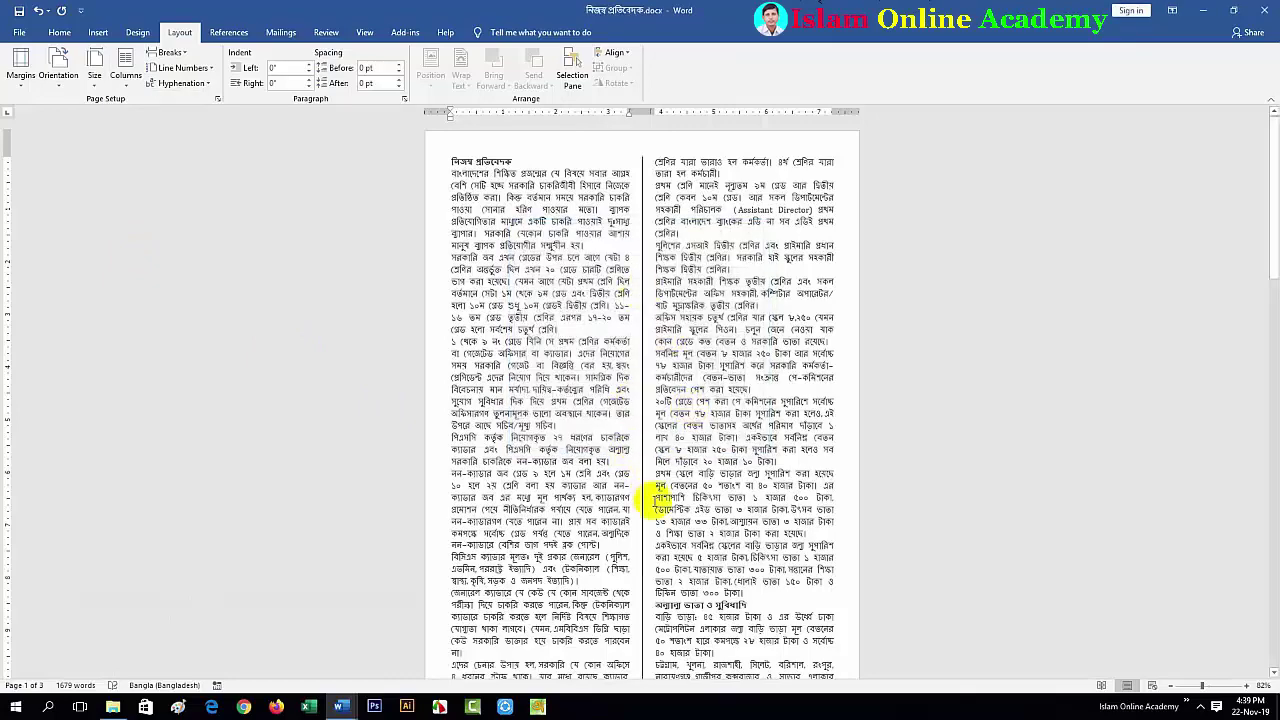
pyautogui.scroll(-15, 654, 500)
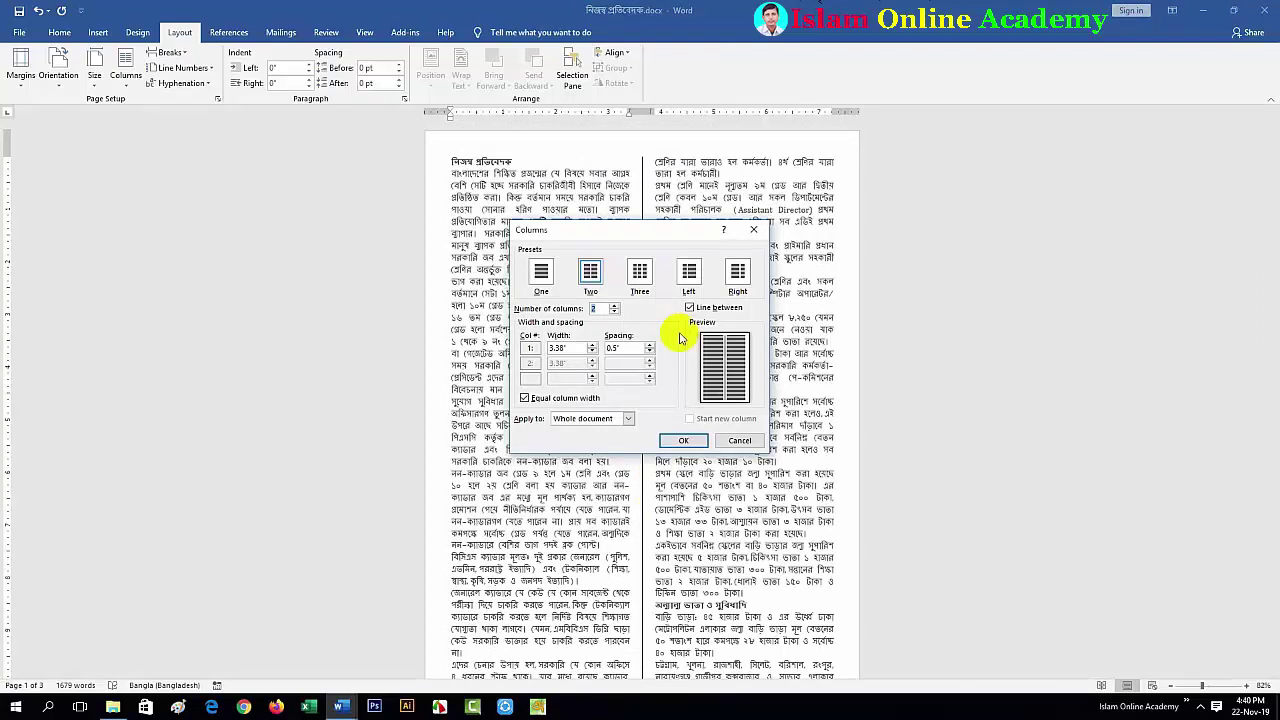
pyautogui.click(754, 229)
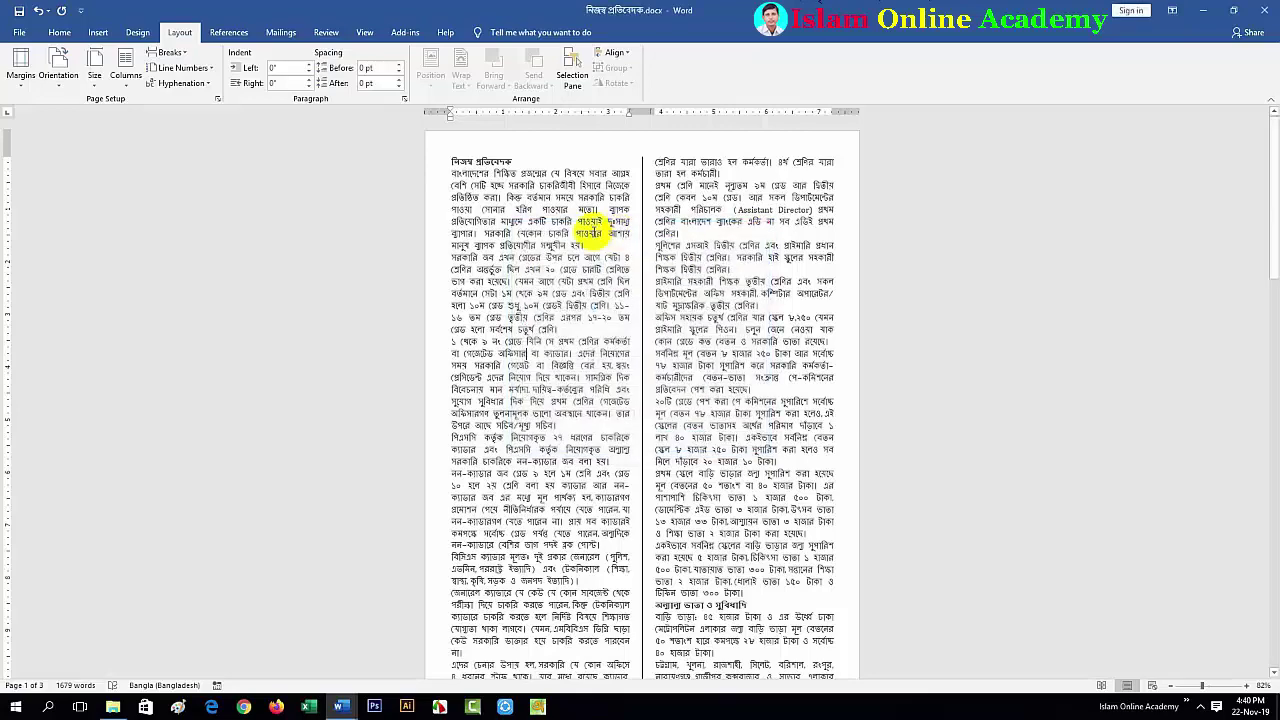
pyautogui.click(663, 257)
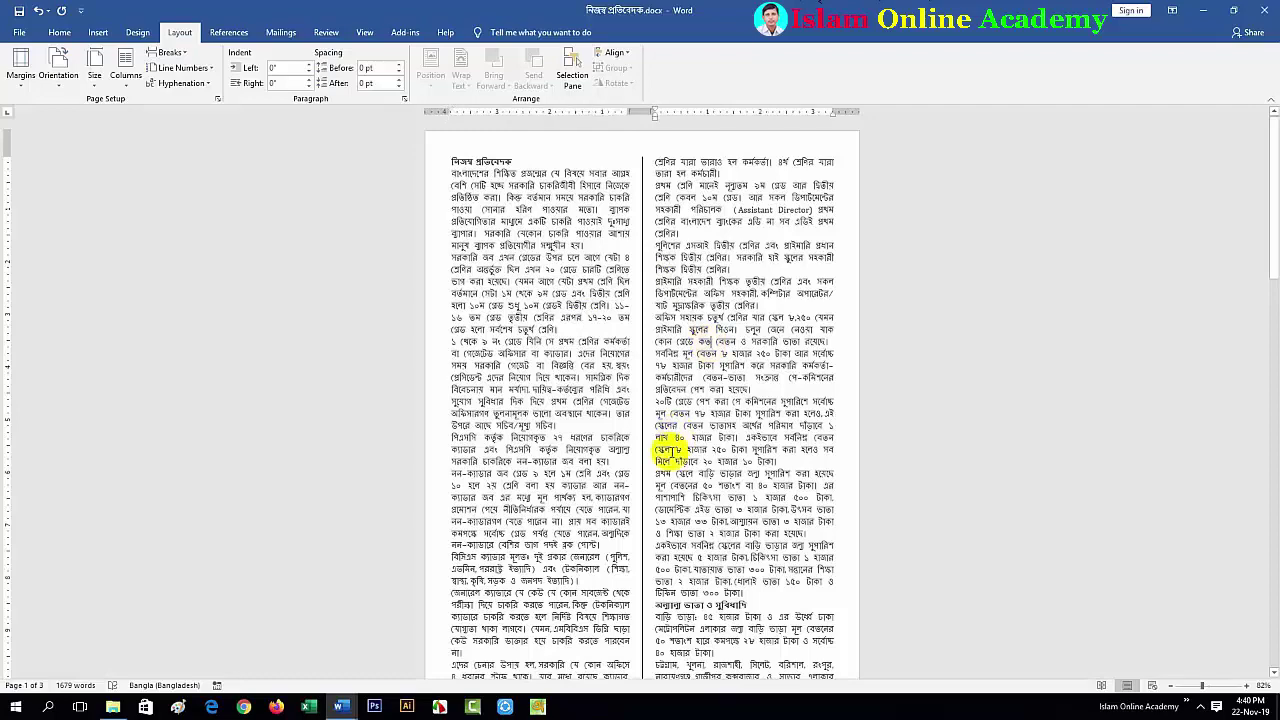
pyautogui.hotkey('ctrl', 'End')
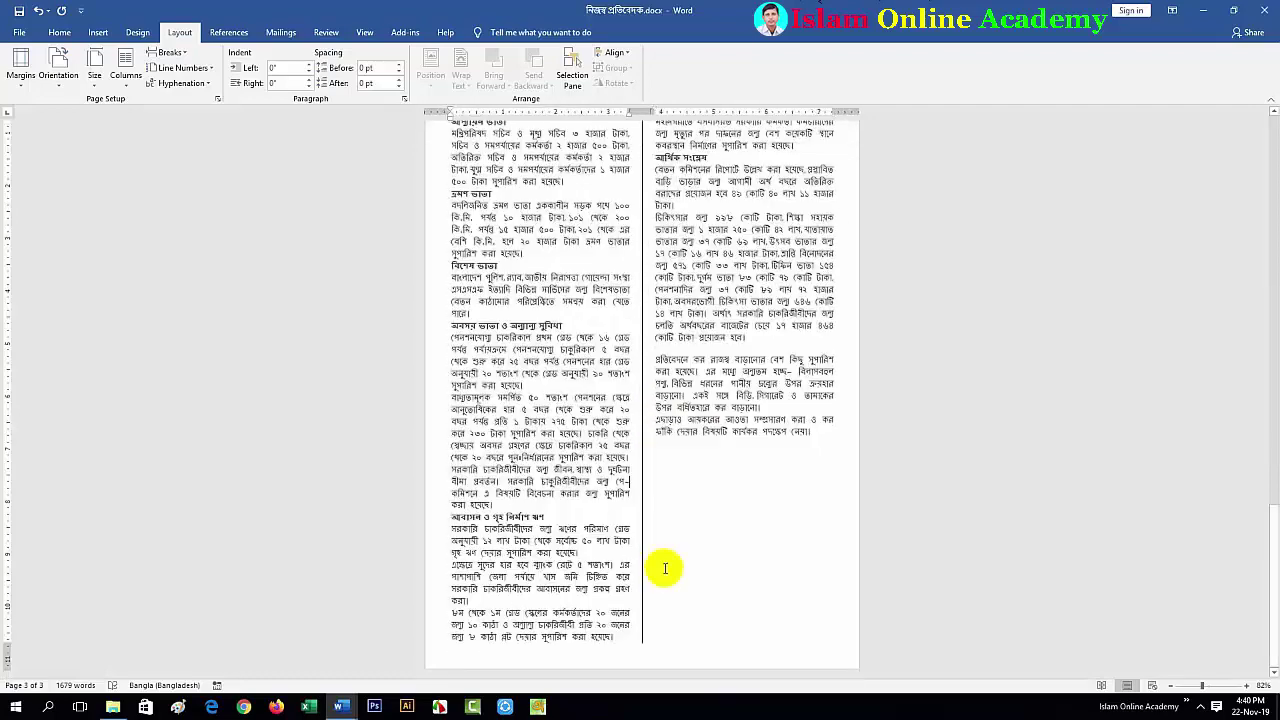
# - Insert a page break after the report's last word and type 'বেতhfgklhghghghgh' on the new page
pyautogui.click(641, 633)
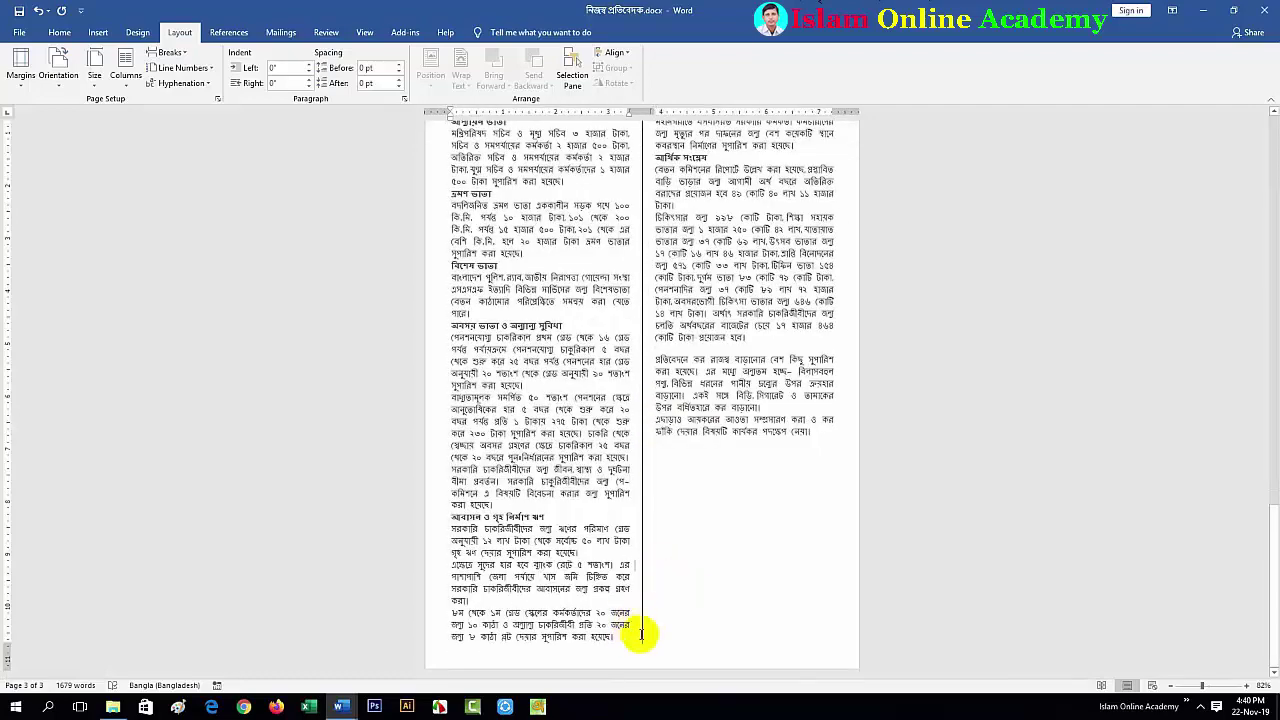
pyautogui.click(818, 434)
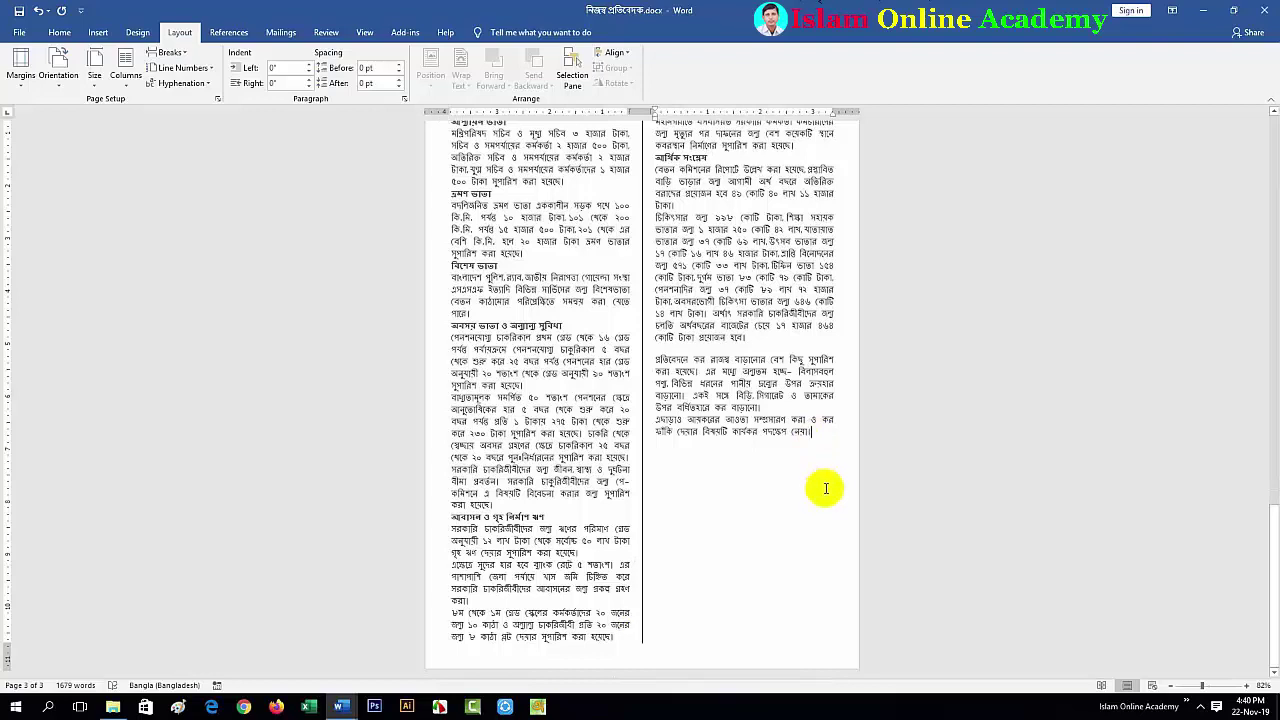
pyautogui.hotkey('ctrl', 'Return')
pyautogui.scroll(-5, 471, 407)
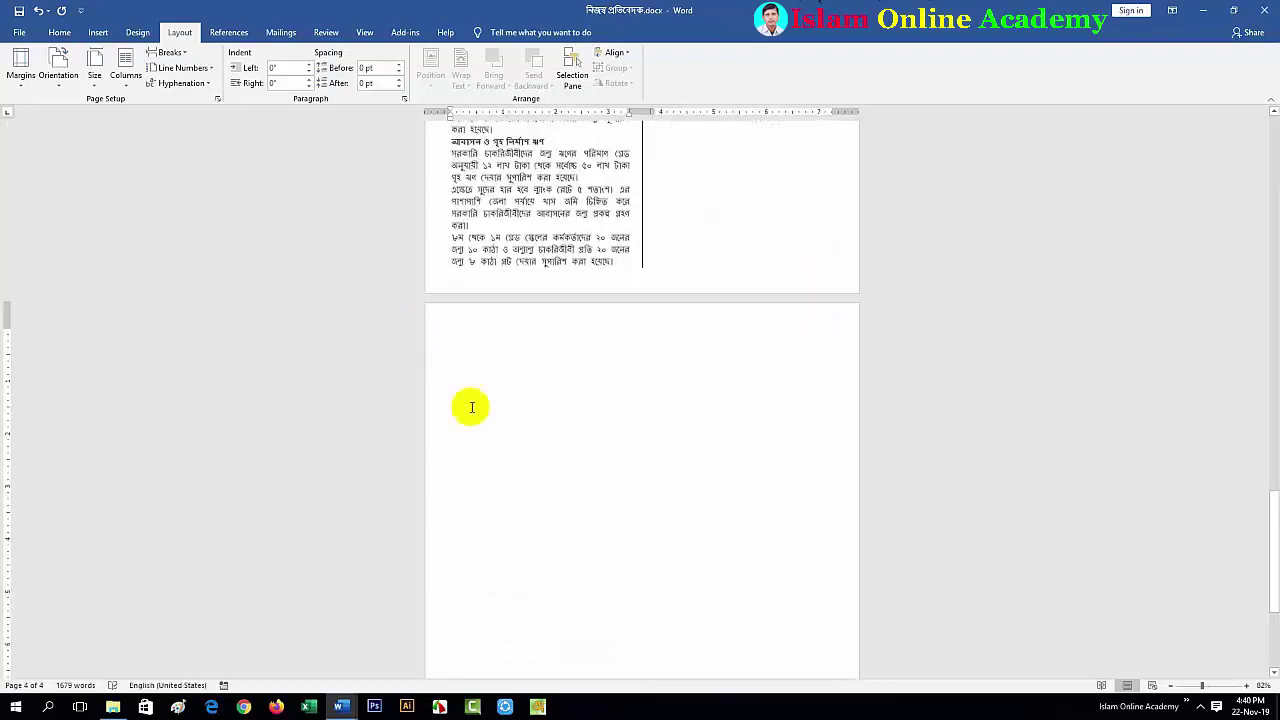
pyautogui.write('বেতh')
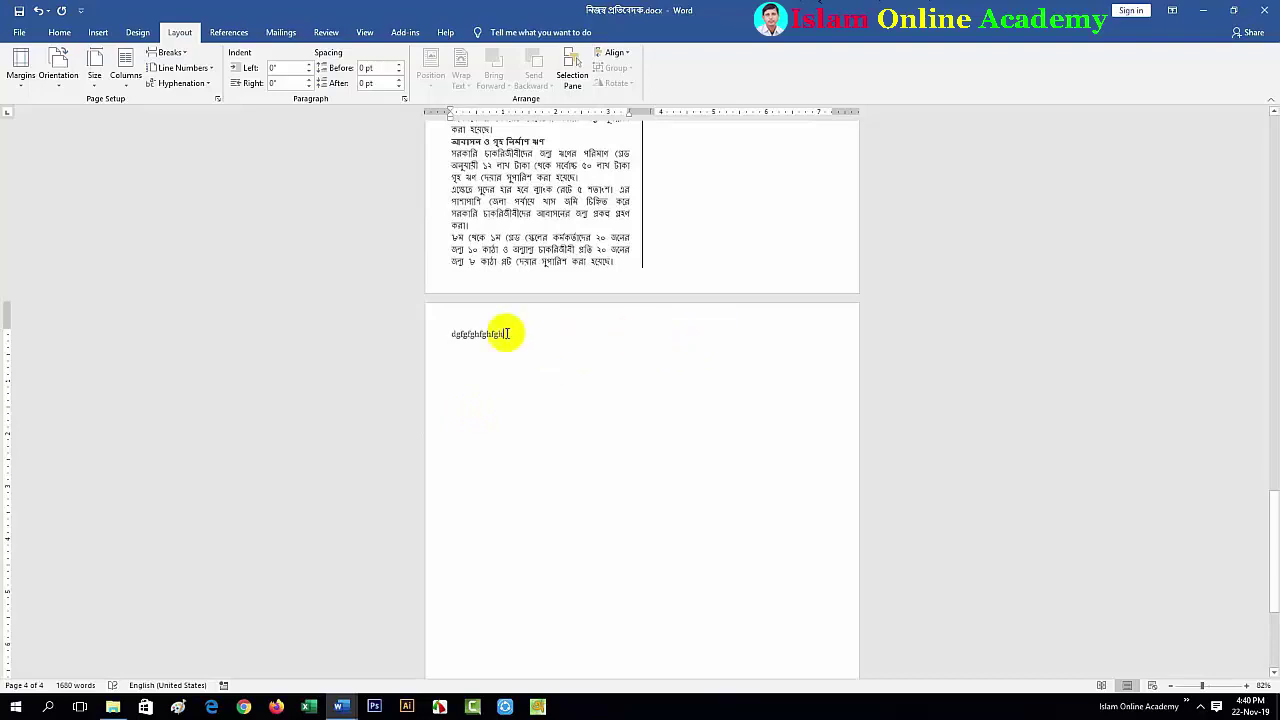
pyautogui.write('fgklhghghghghg')
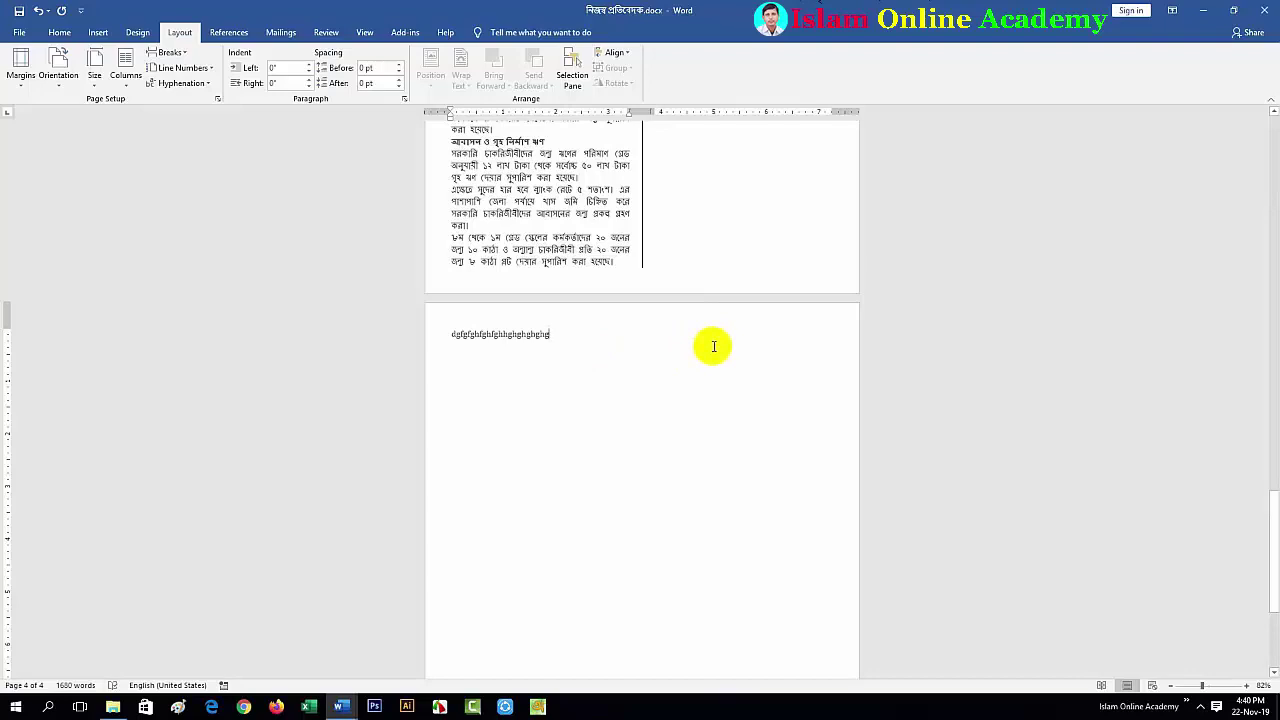
# - Insert a column break on page 4 and type 'ghgh' into the second column
pyautogui.click(180, 53)
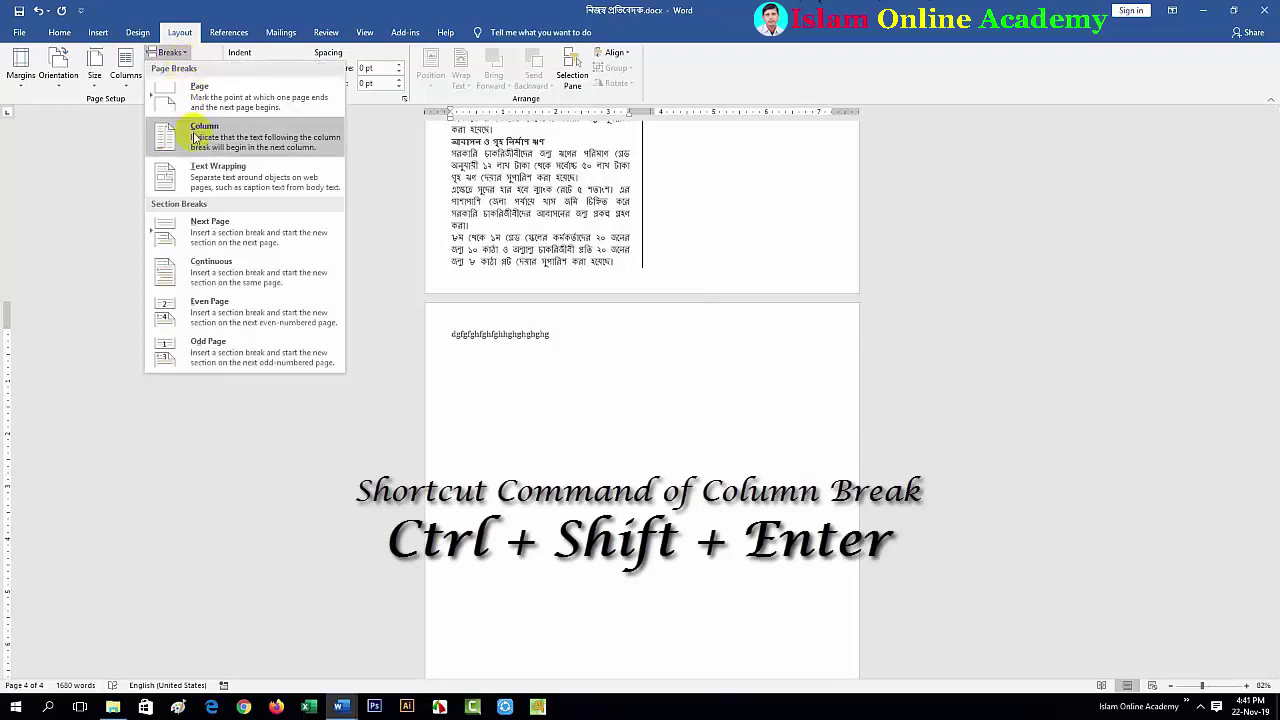
pyautogui.press('Escape')
pyautogui.hotkey('ctrl', 'shift', 'Return')
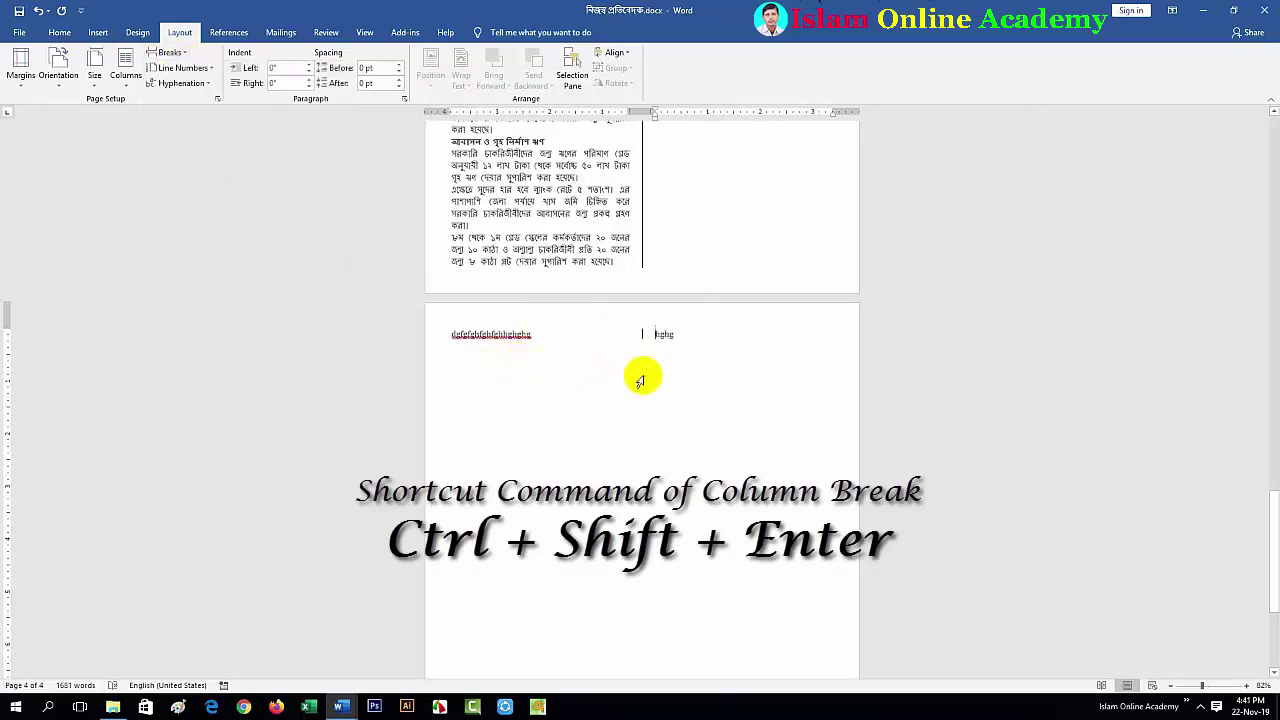
pyautogui.write('ghghjgjhjgjhjg')
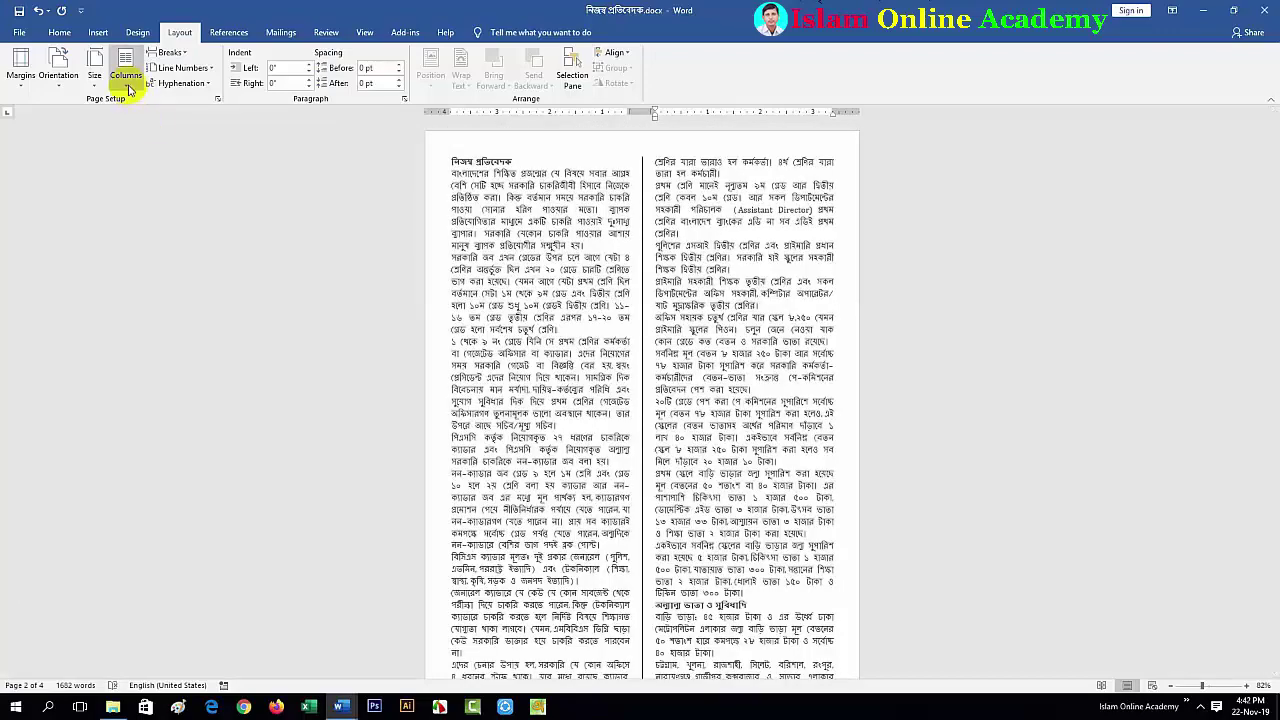
pyautogui.click(127, 86)
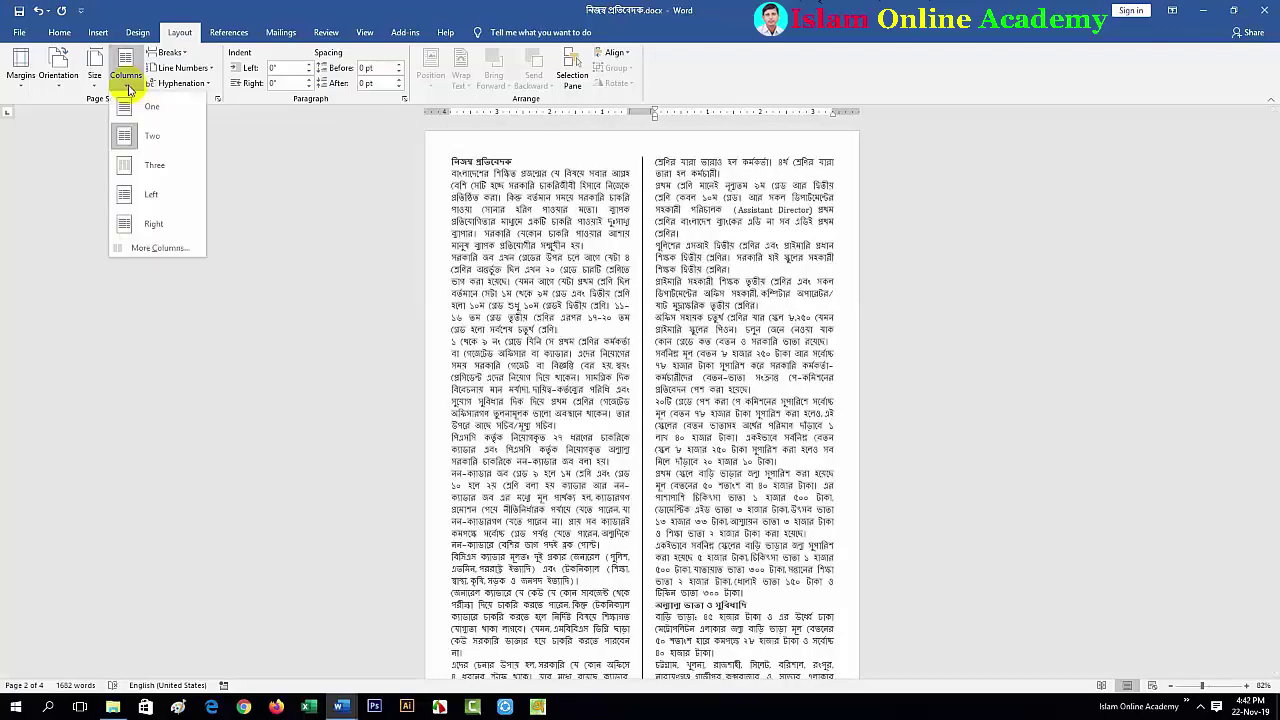
# - Switch the report to One column, jump to its start, and zoom to about 148%
pyautogui.click(127, 110)
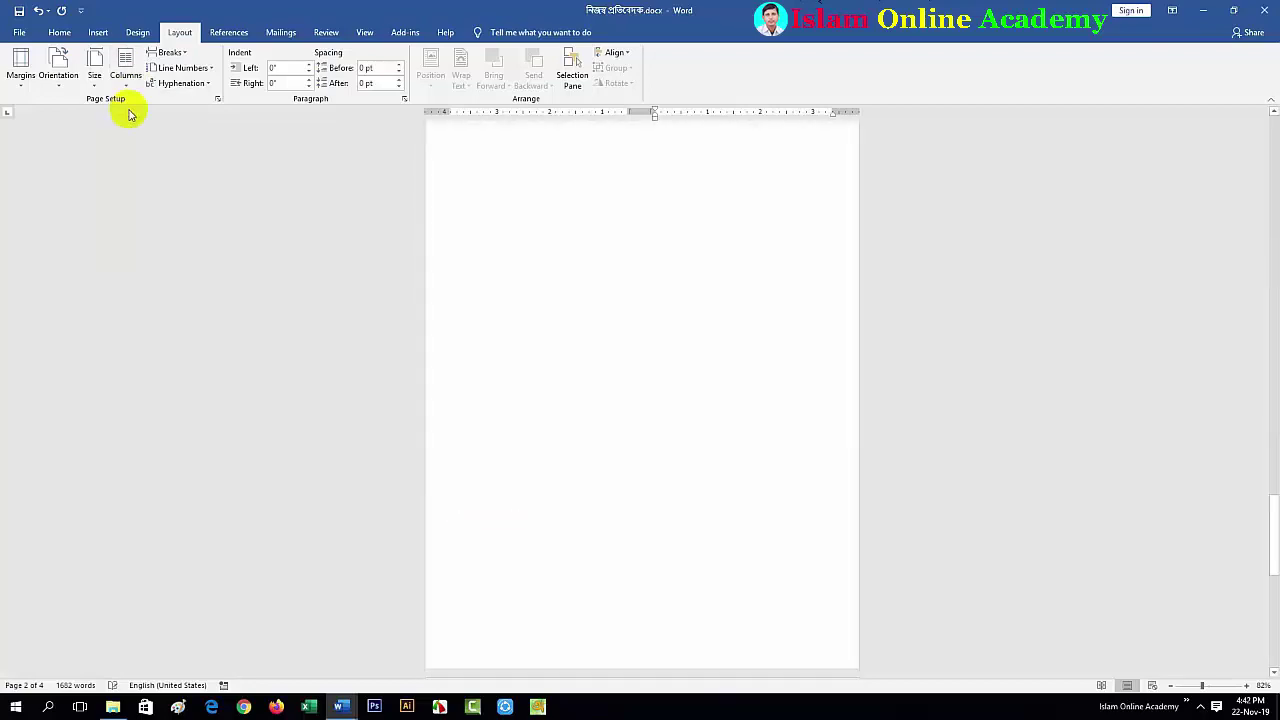
pyautogui.hotkey('ctrl', 'Home')
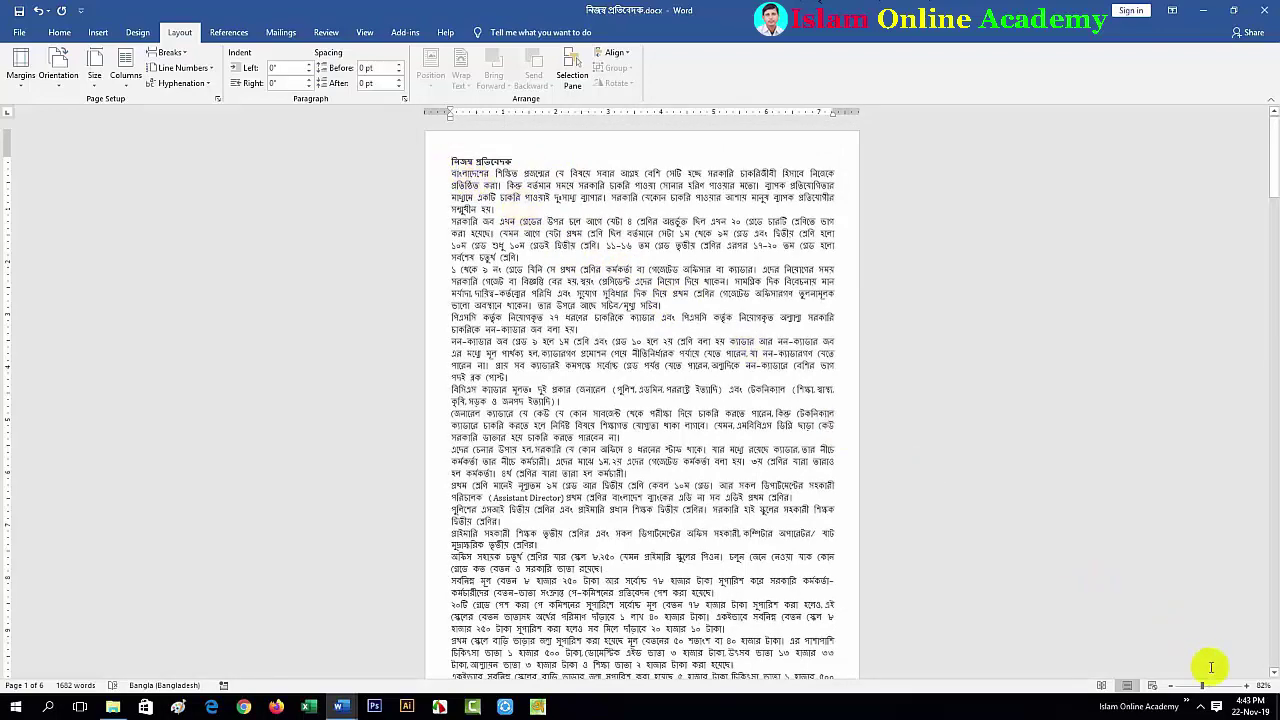
pyautogui.moveTo(1204, 686); pyautogui.dragTo(1212, 686)
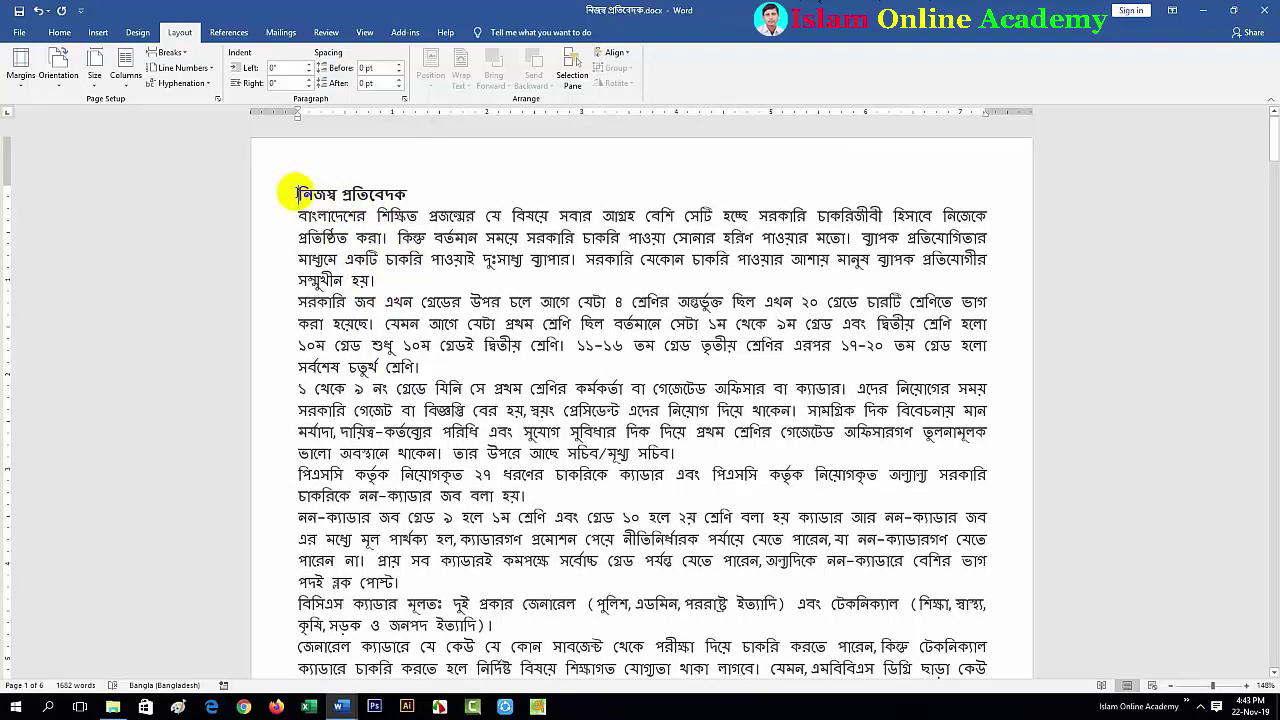
# - Undo a misplaced page break and insert a manual page break at the chosen position instead
pyautogui.click(185, 54)
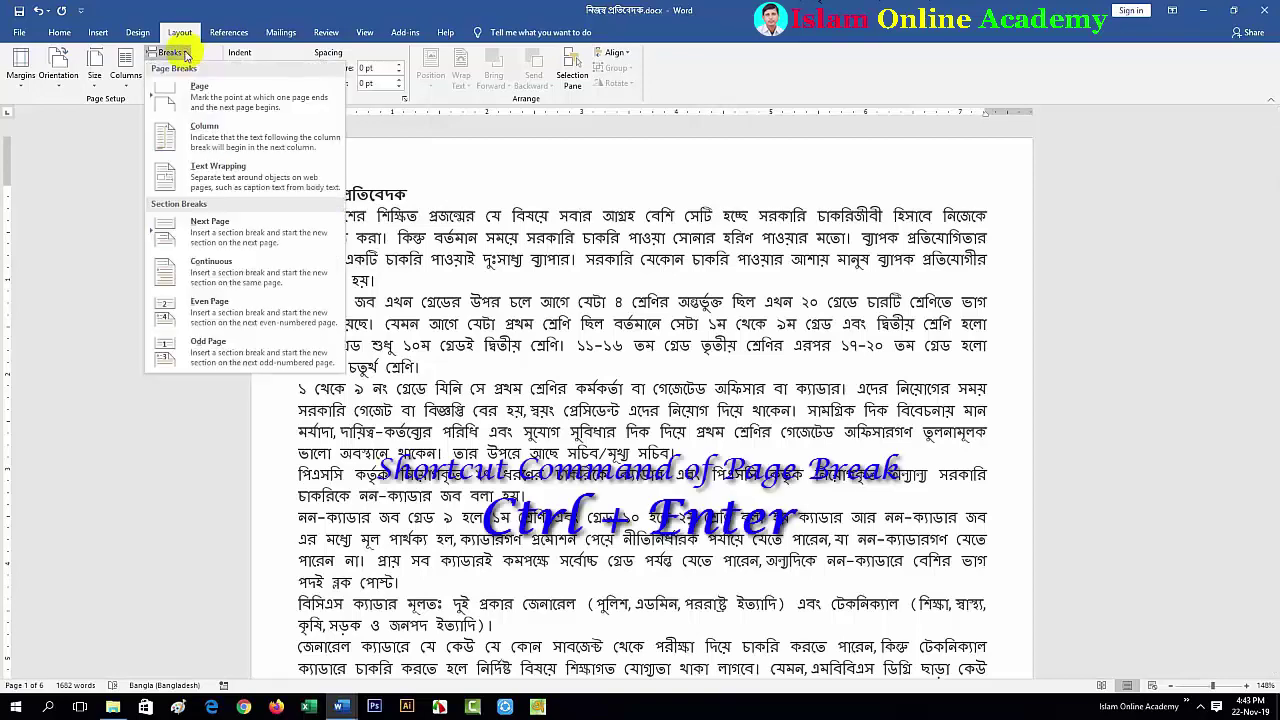
pyautogui.click(198, 97)
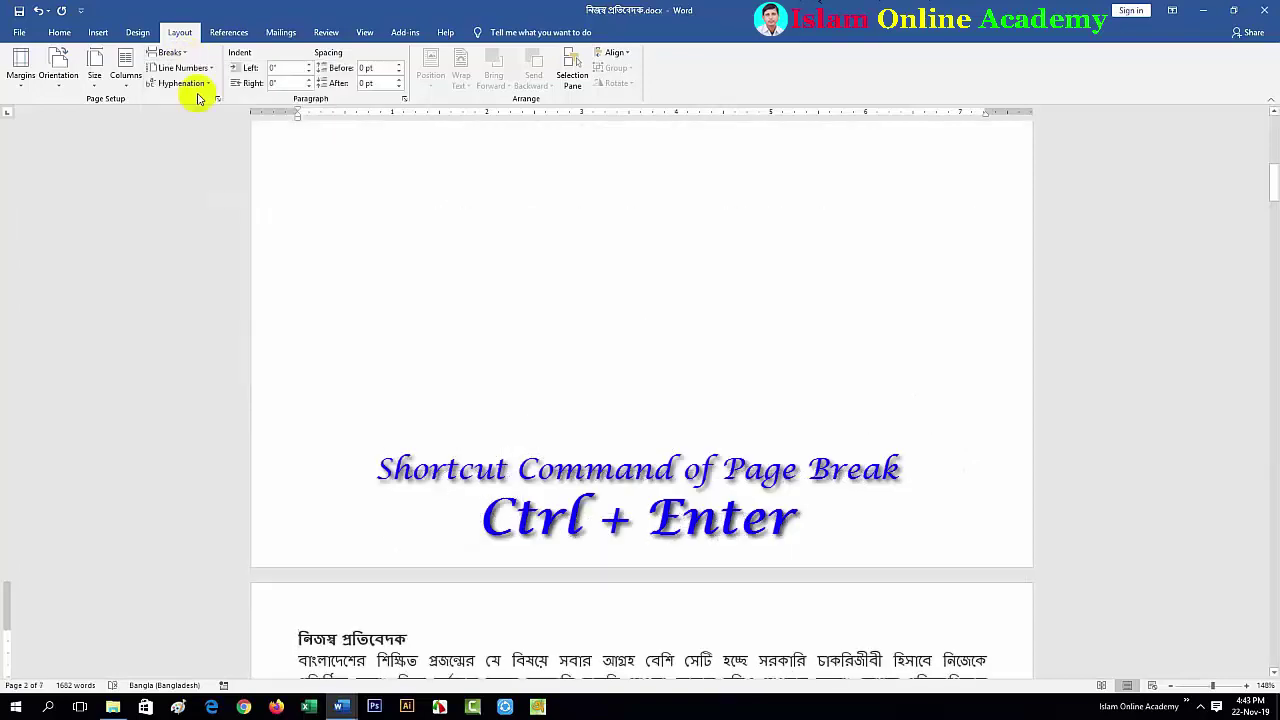
pyautogui.hotkey('ctrl', 'z')
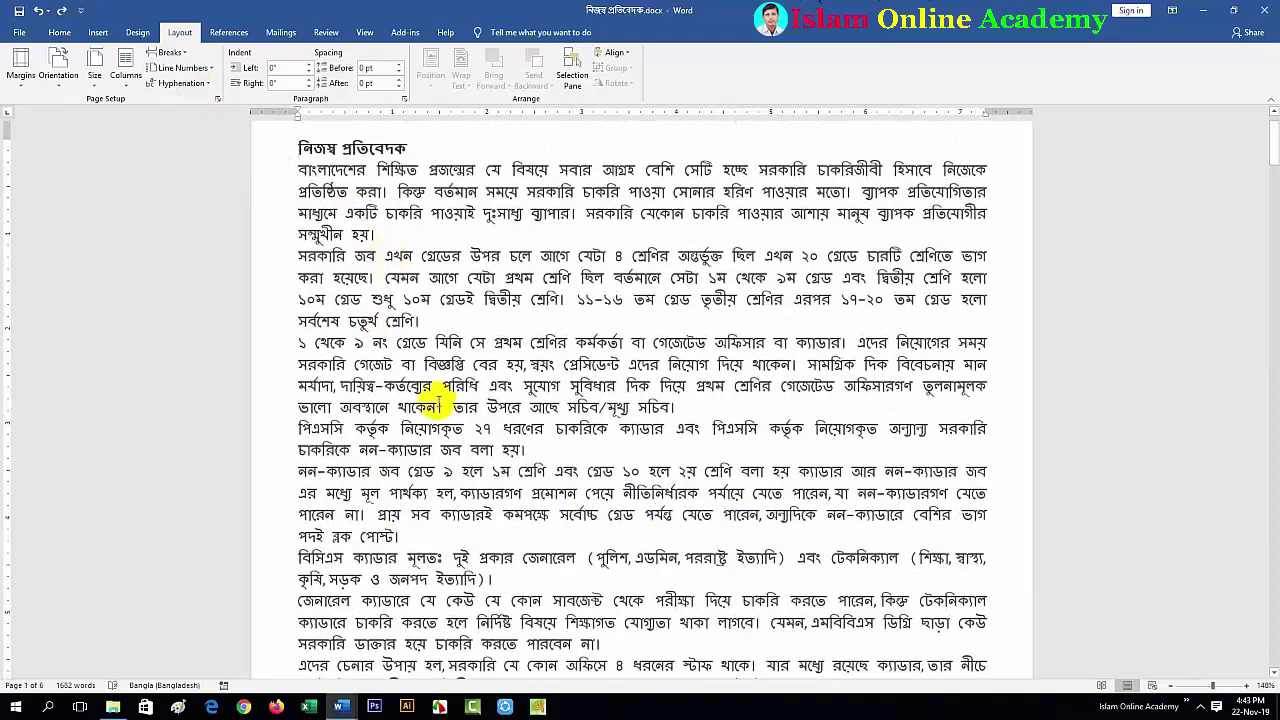
pyautogui.click(296, 558)
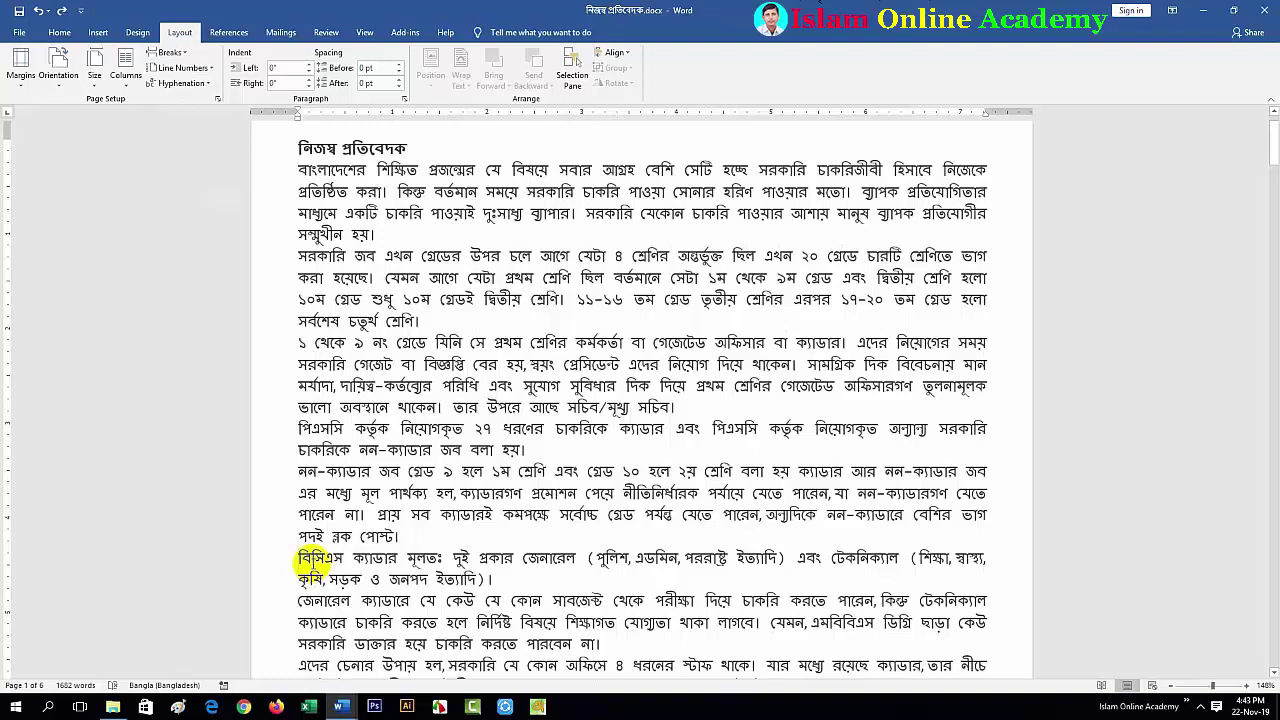
pyautogui.click(172, 53)
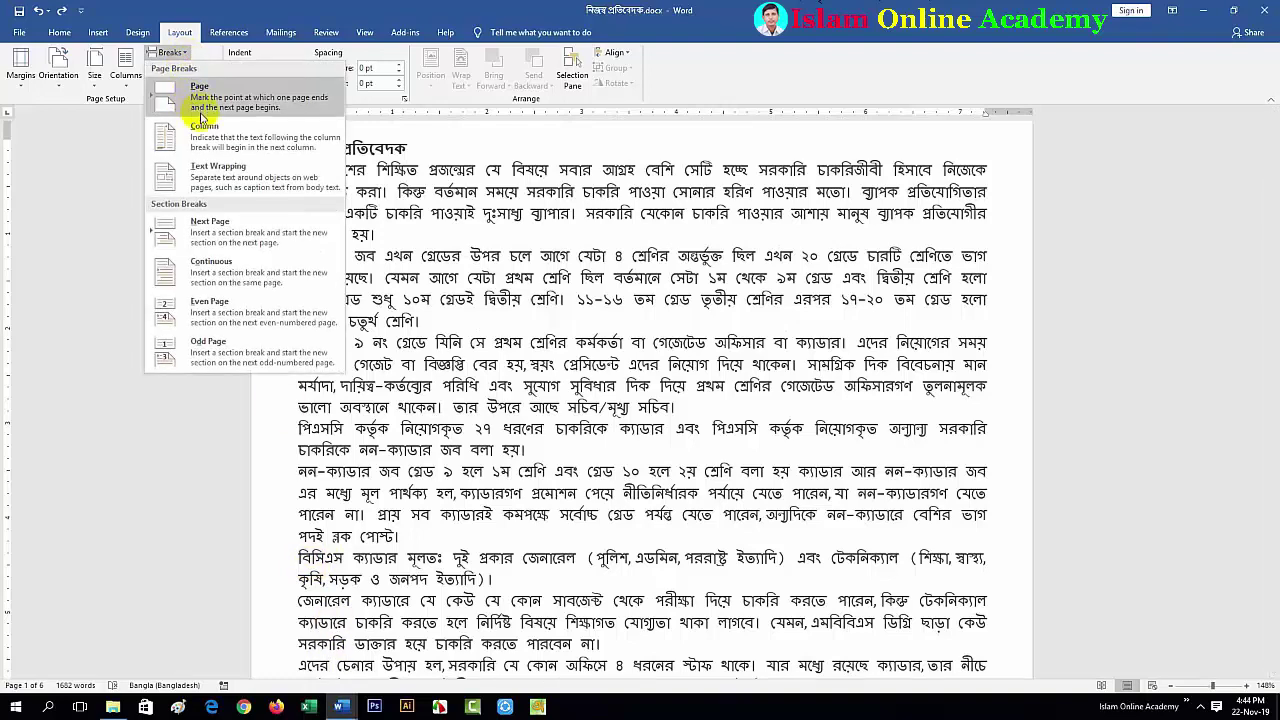
pyautogui.click(200, 95)
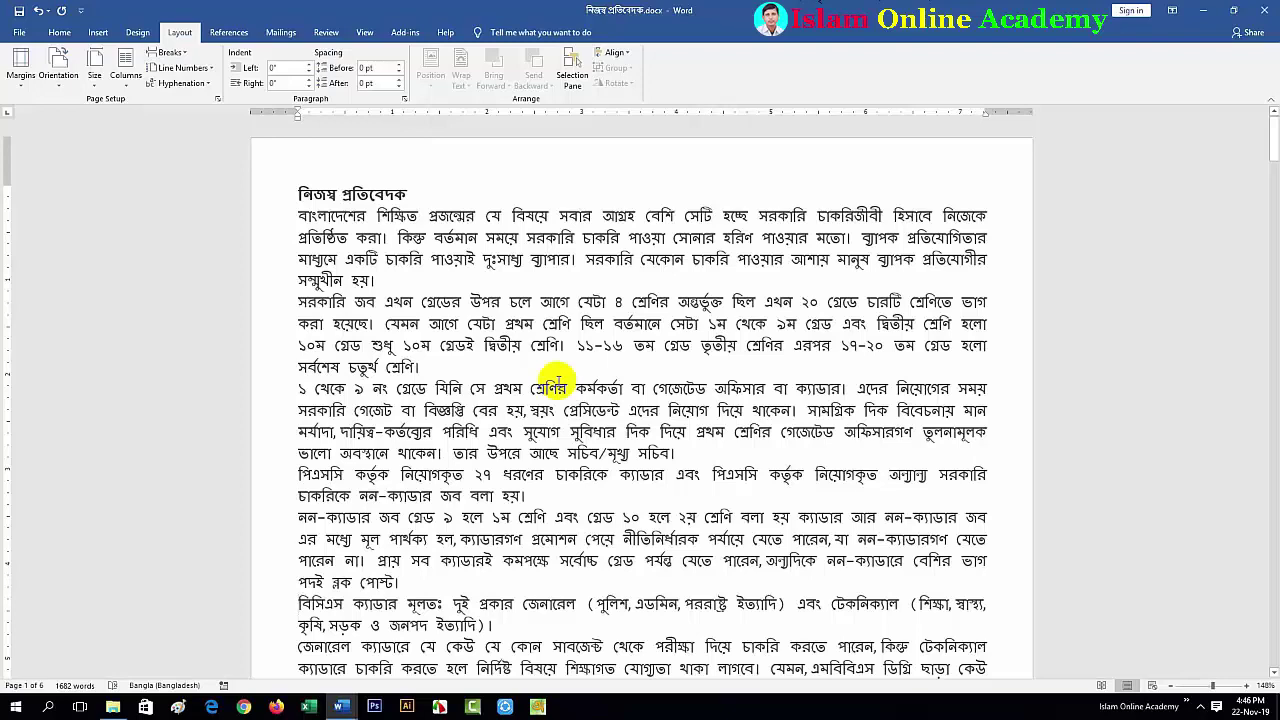
# - Insert a continuous section break after the paragraph ending ৩০০ টাকা।
pyautogui.scroll(-20, 557, 381)
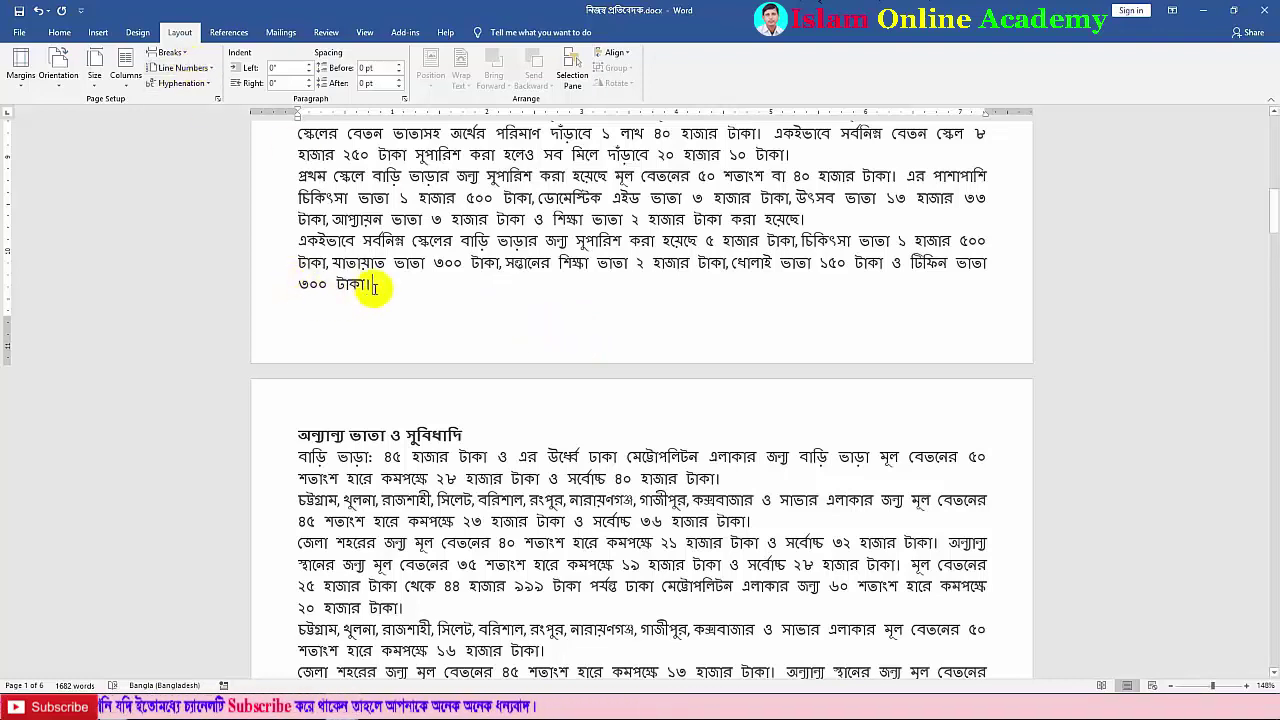
pyautogui.click(186, 53)
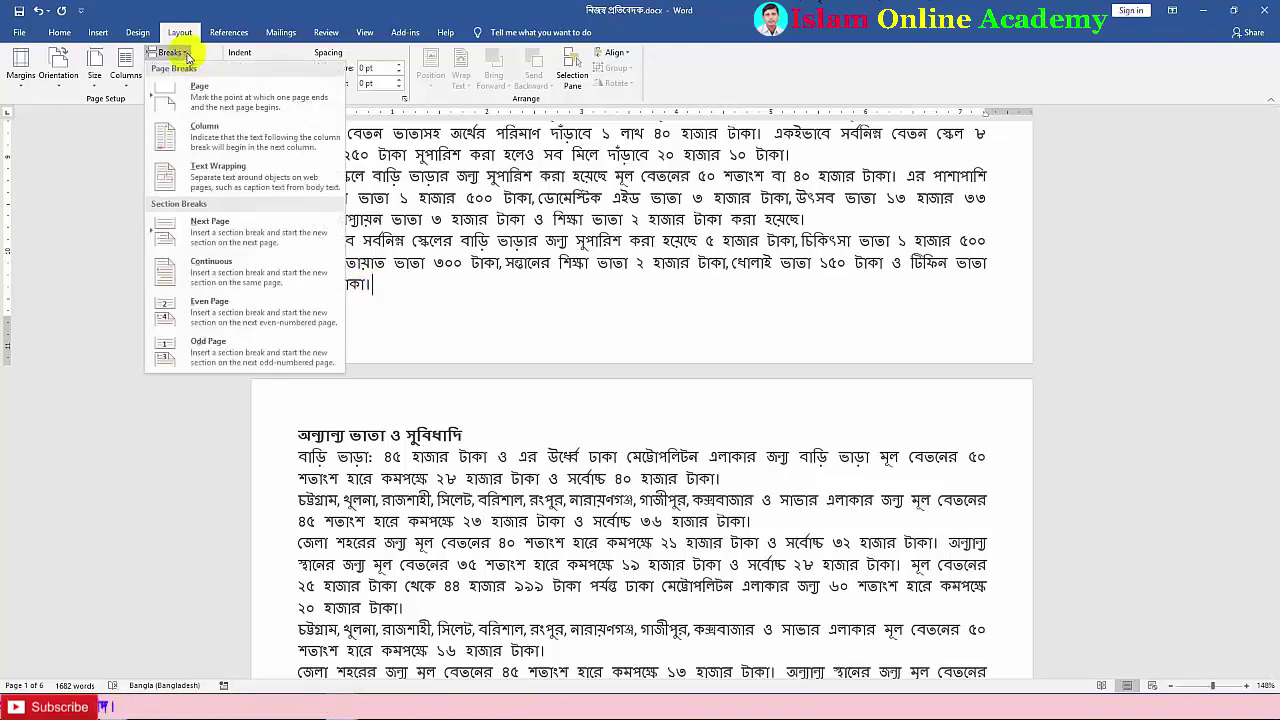
pyautogui.click(201, 271)
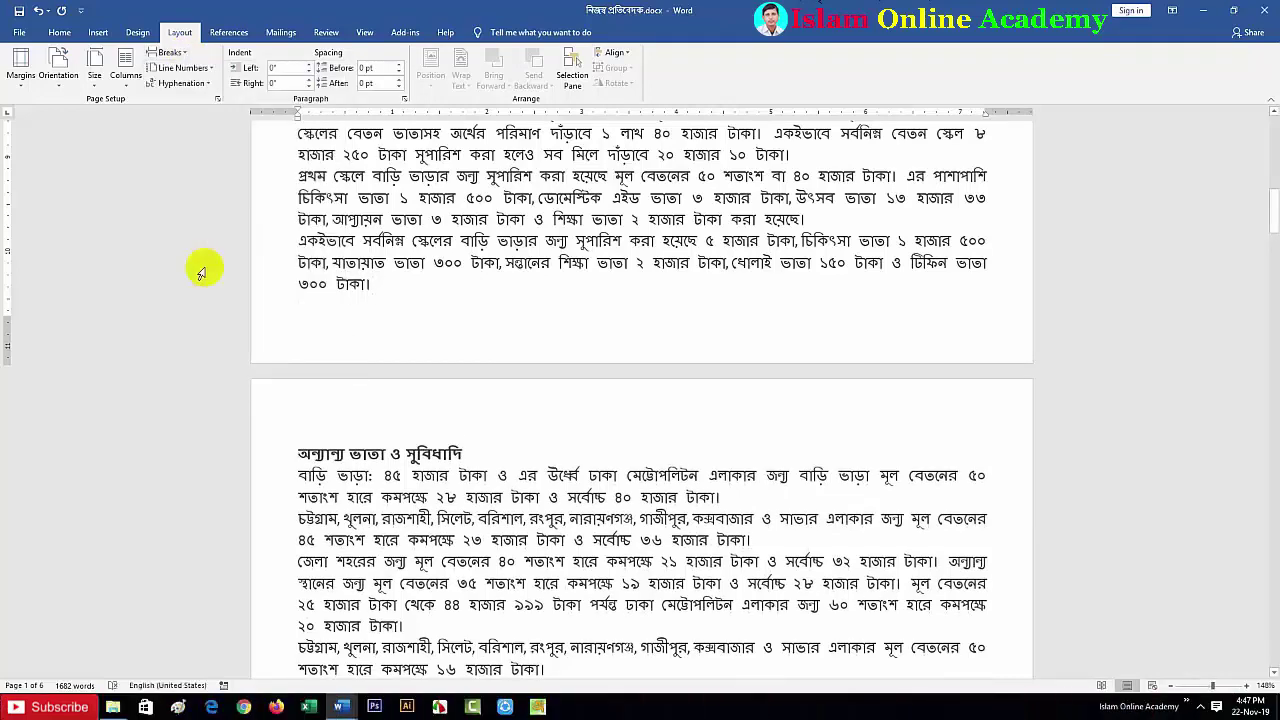
# - Add a blank line above the অন্যান্য ভাতা ও সুবিধাদি heading and make its section landscape
pyautogui.press('Return')
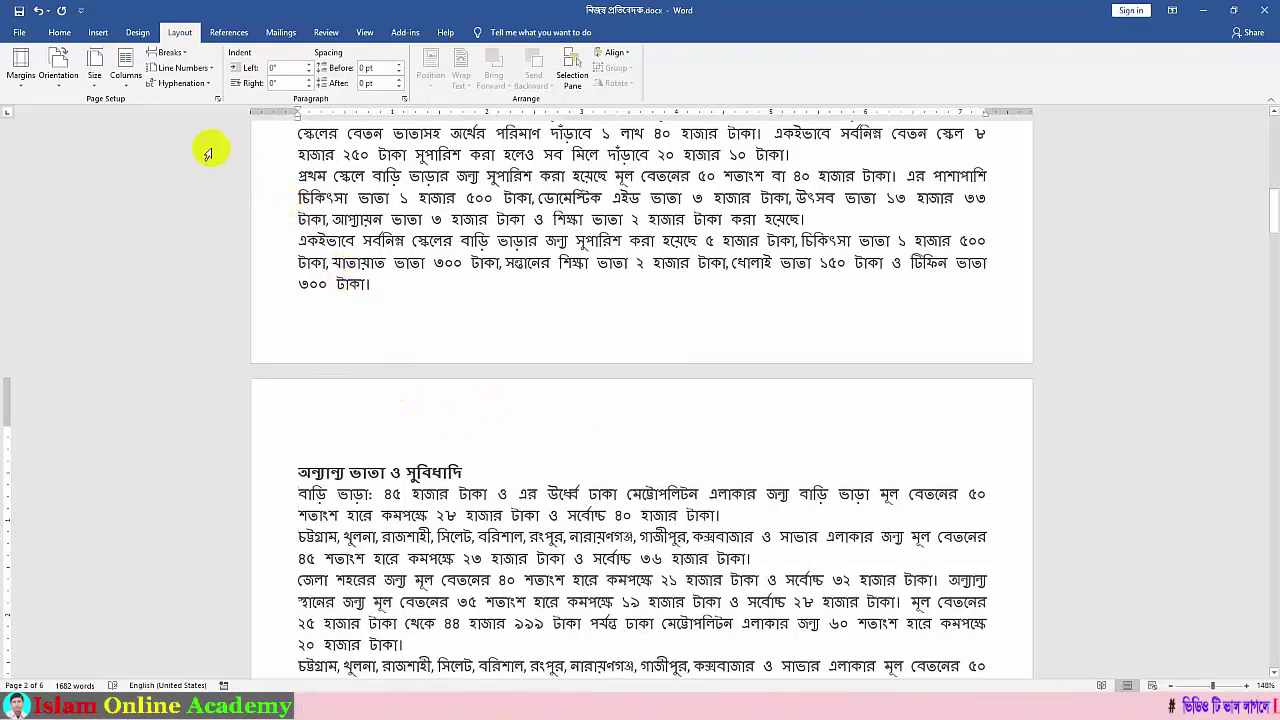
pyautogui.click(58, 70)
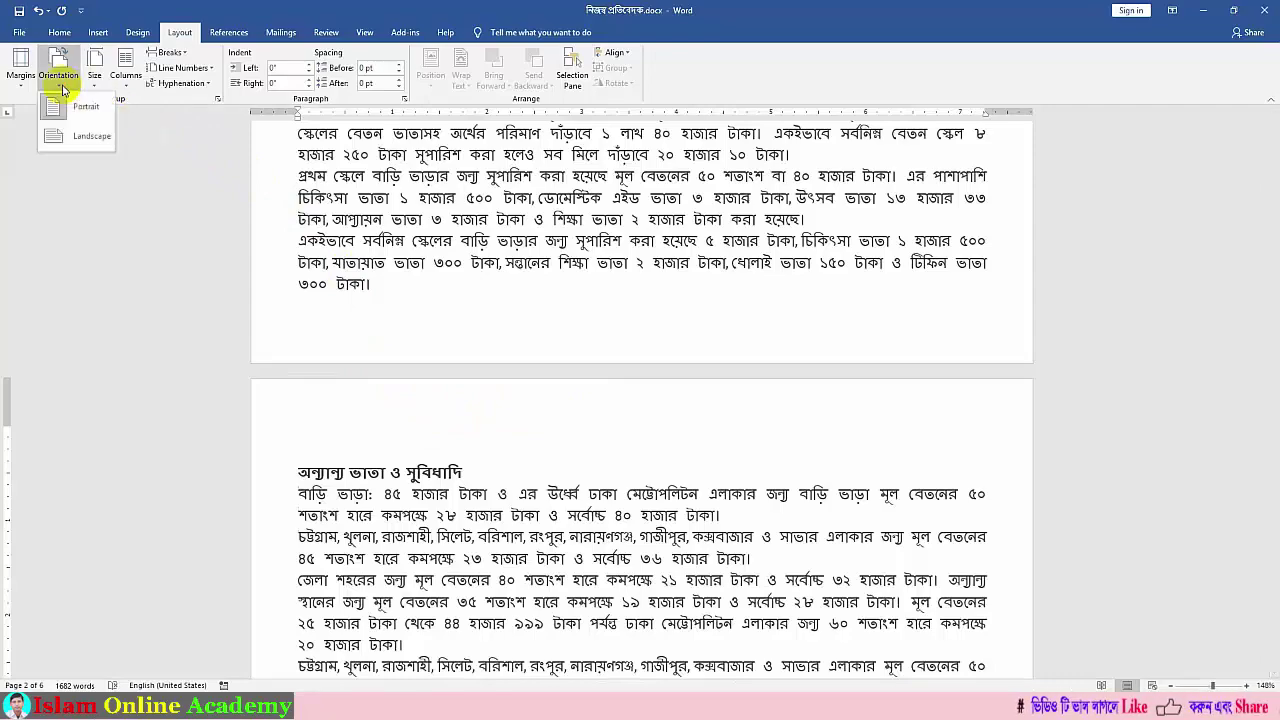
pyautogui.click(58, 140)
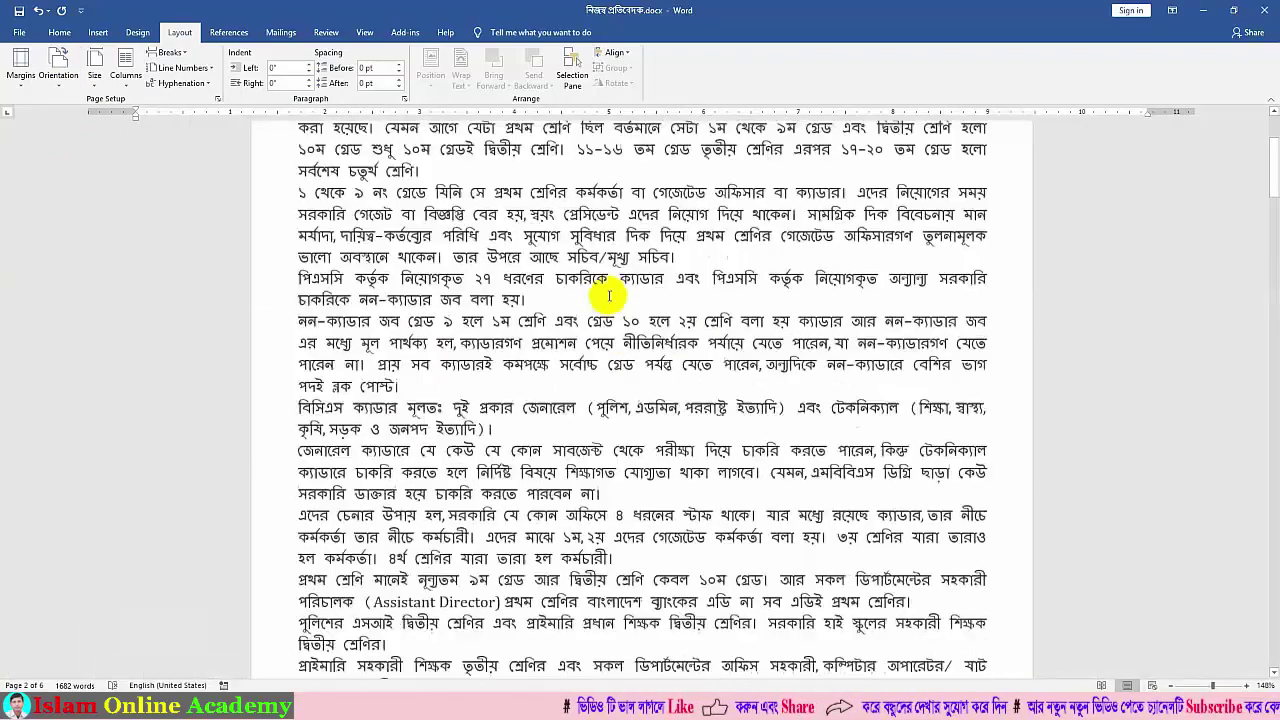
# - Set the landscape section's paper size to Legal
pyautogui.scroll(-10, 608, 297)
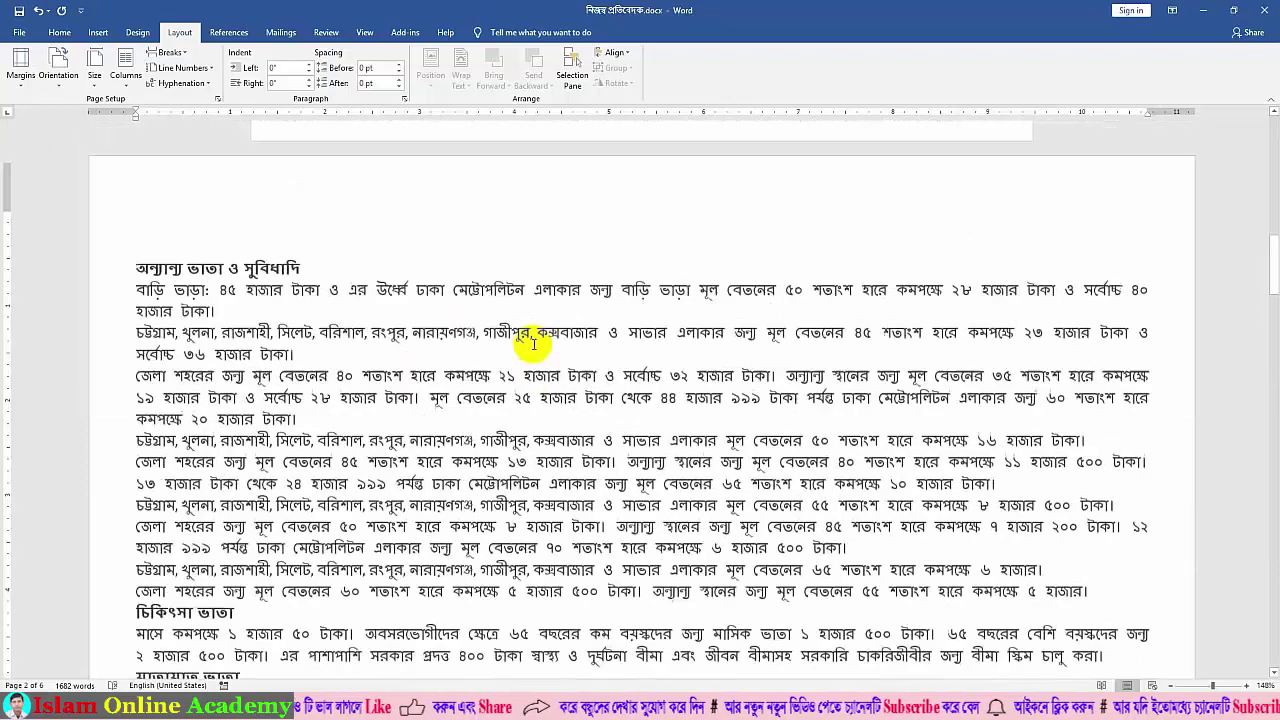
pyautogui.scroll(10, 540, 345)
pyautogui.scroll(6, 472, 273)
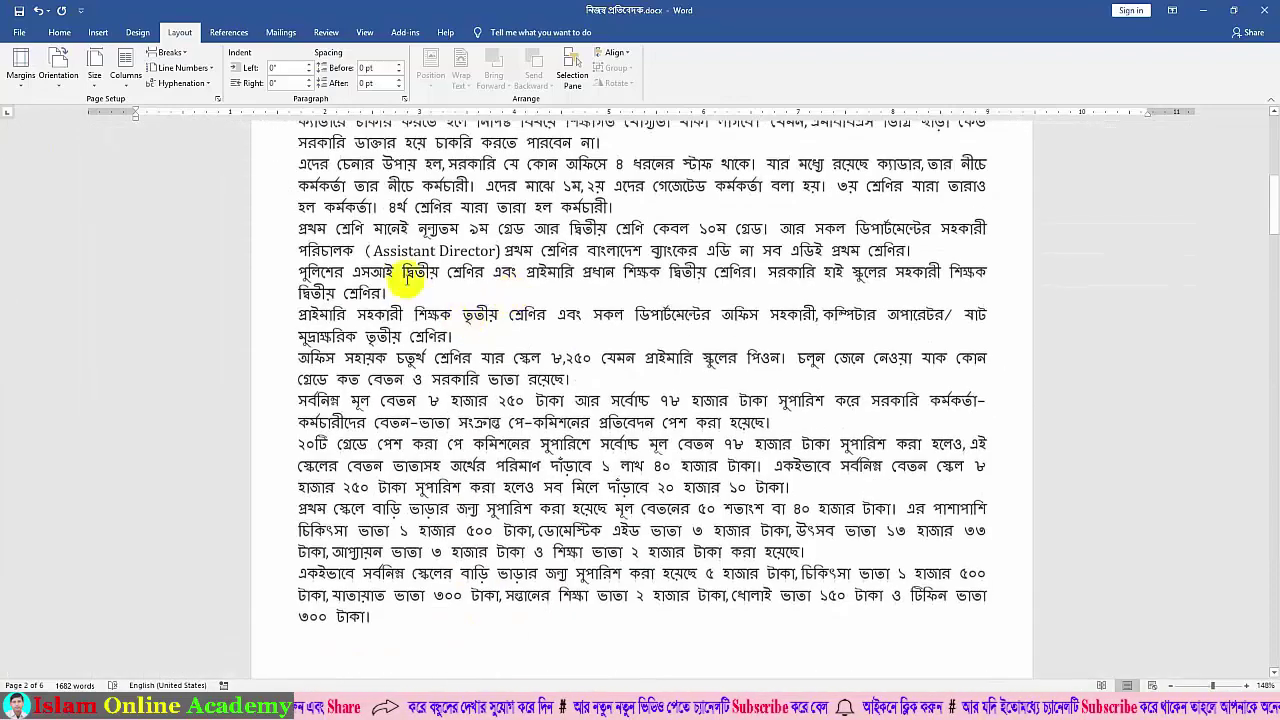
pyautogui.scroll(-15, 380, 455)
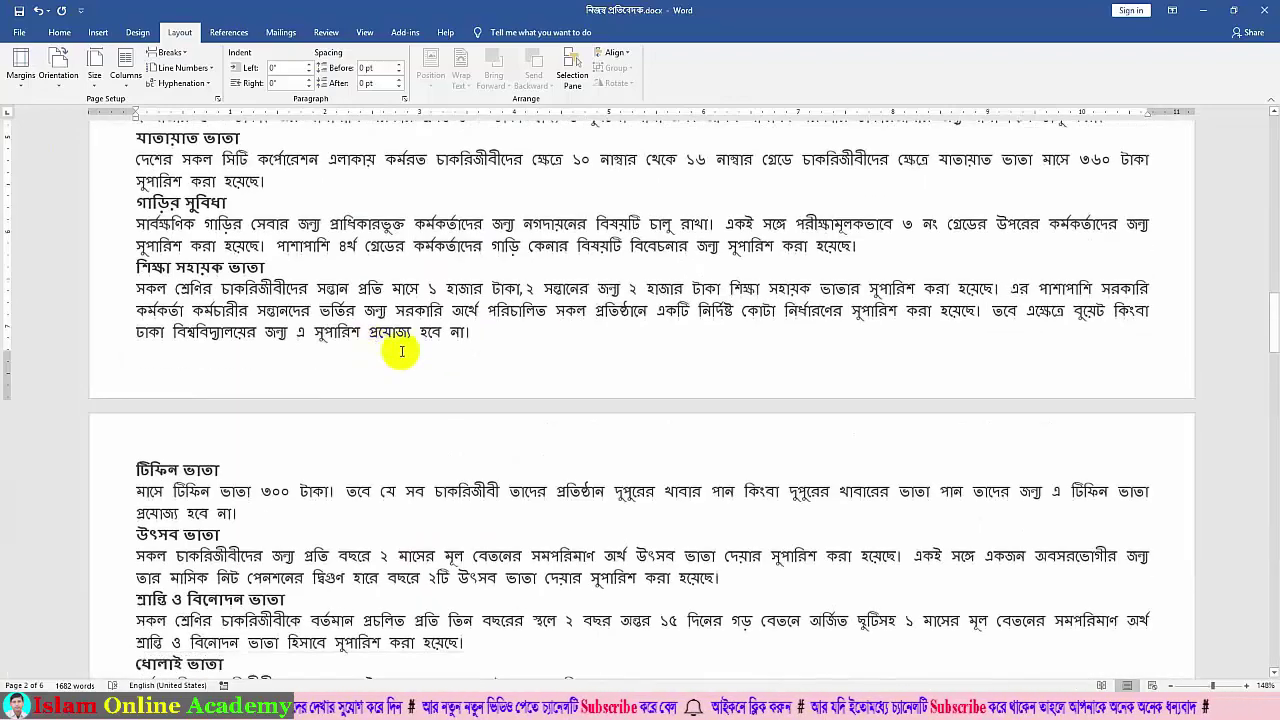
pyautogui.click(410, 335)
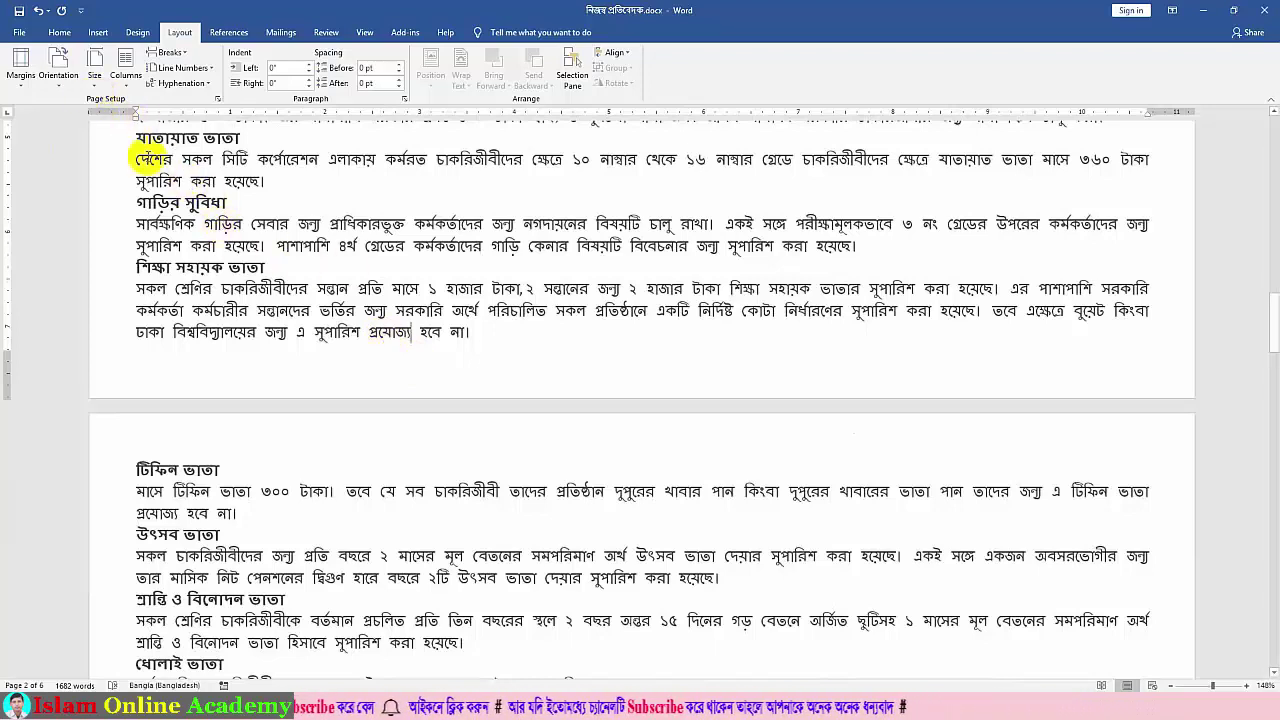
pyautogui.click(92, 86)
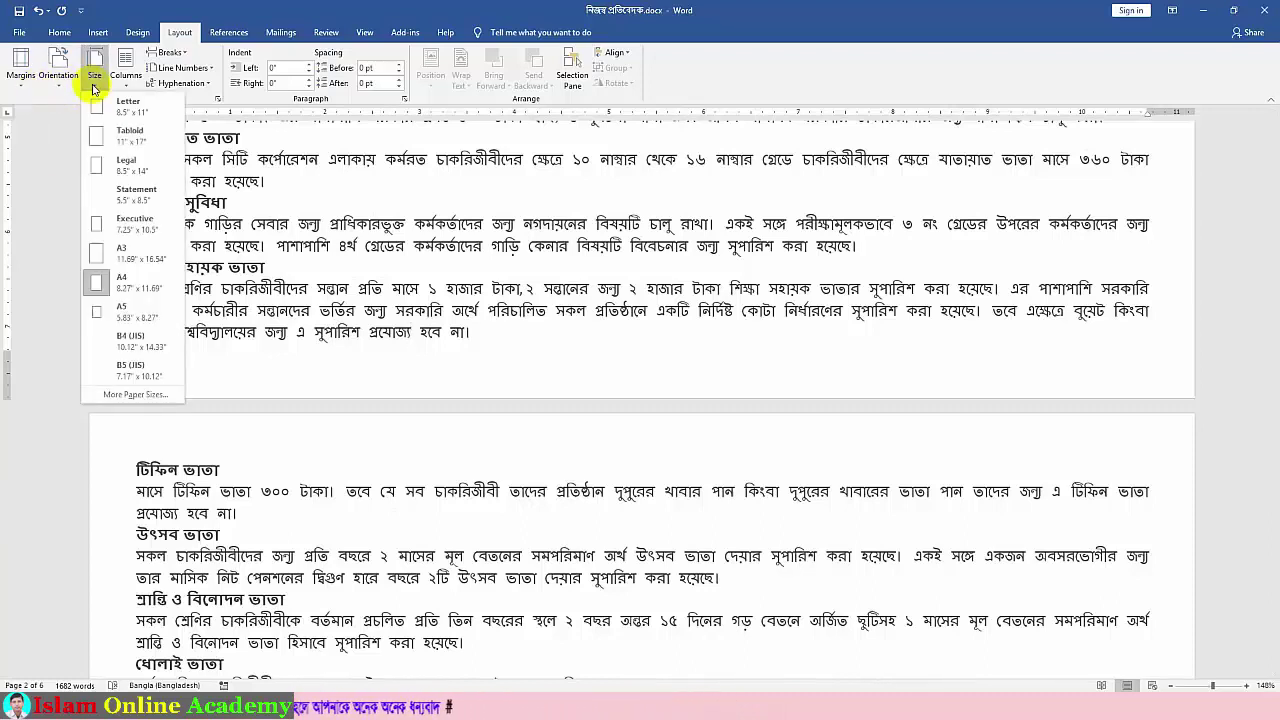
pyautogui.click(109, 165)
pyautogui.scroll(-15, 387, 395)
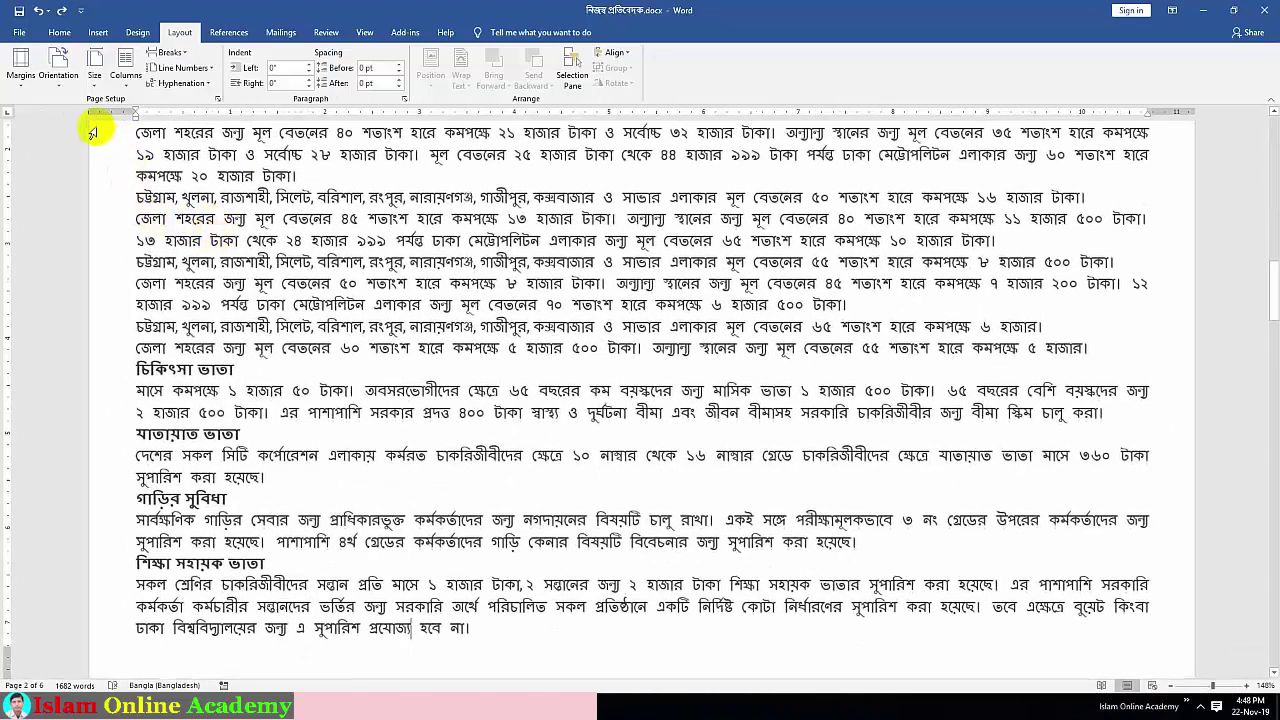
# - Apply 0.5" top, bottom and right margins with a wider left margin to this section only
pyautogui.click(21, 88)
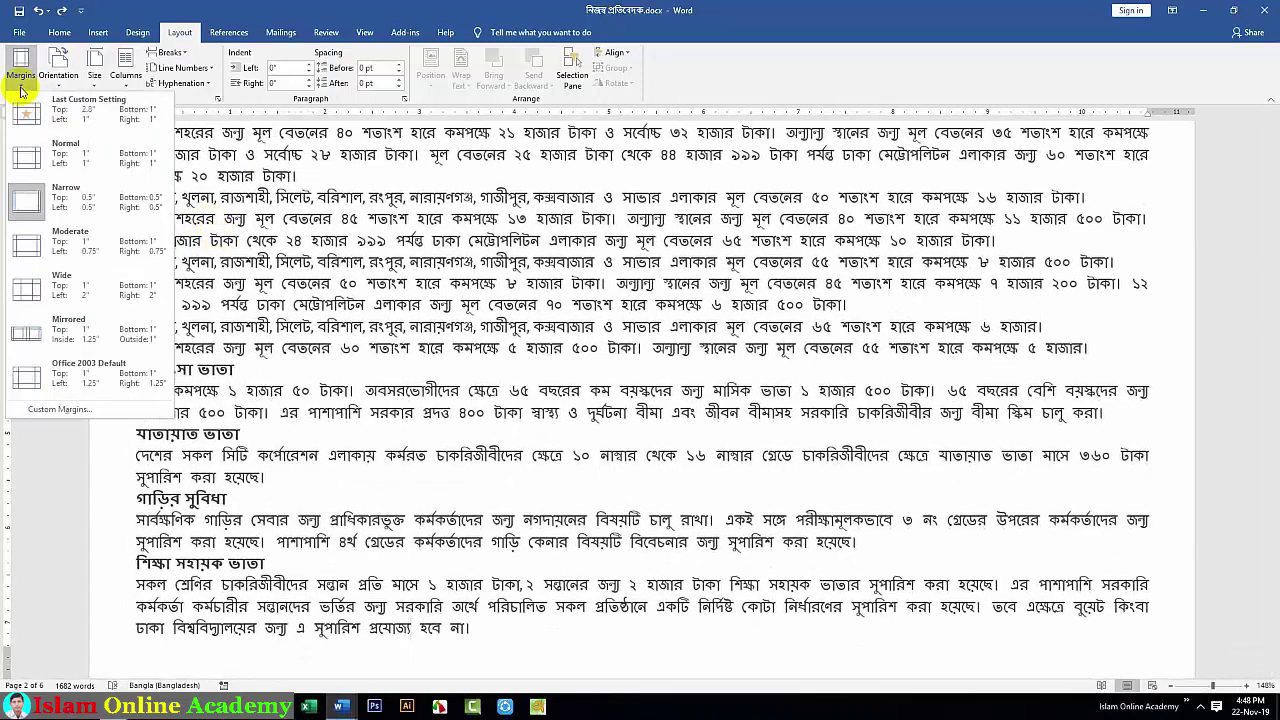
pyautogui.click(62, 409)
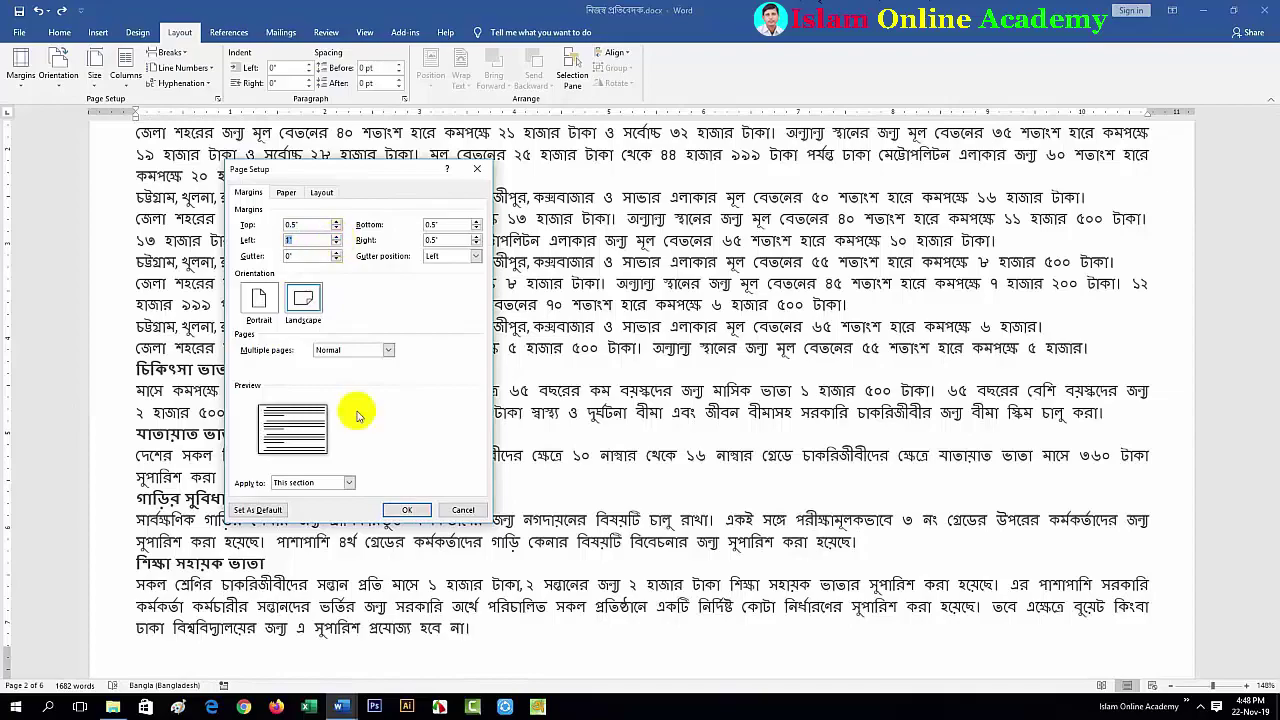
pyautogui.click(398, 509)
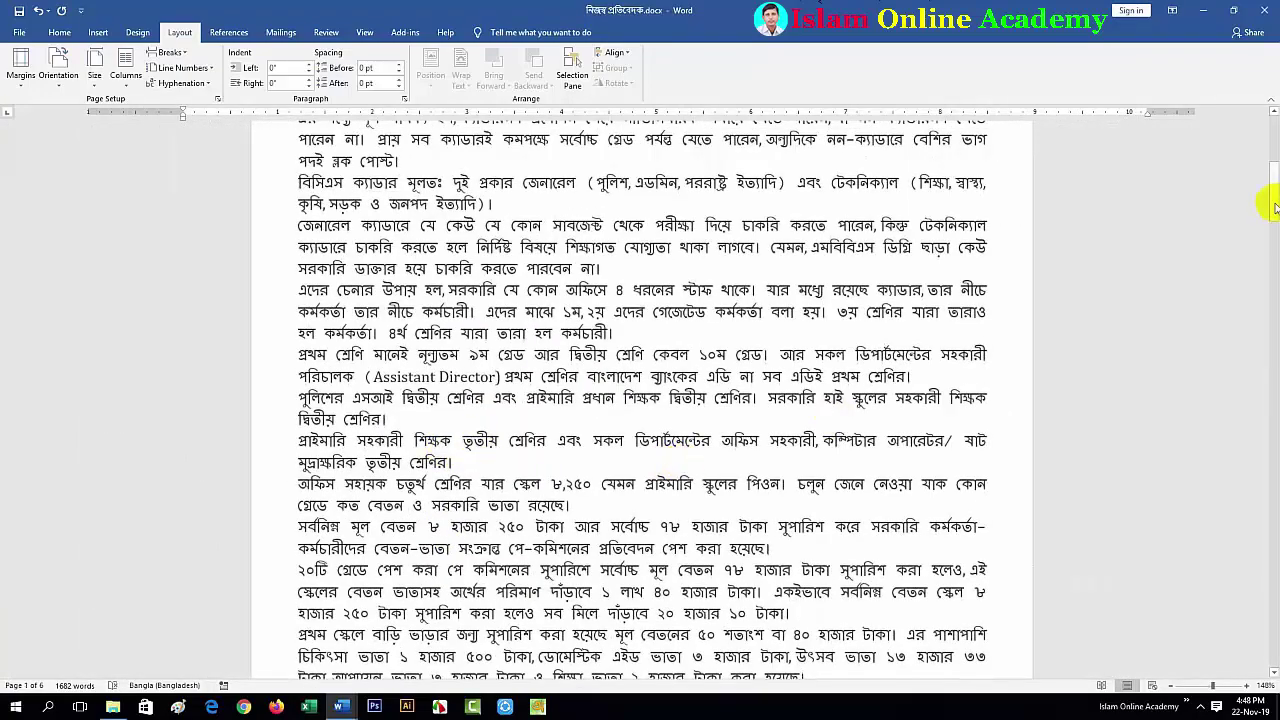
pyautogui.moveTo(1274, 205); pyautogui.dragTo(1269, 246)
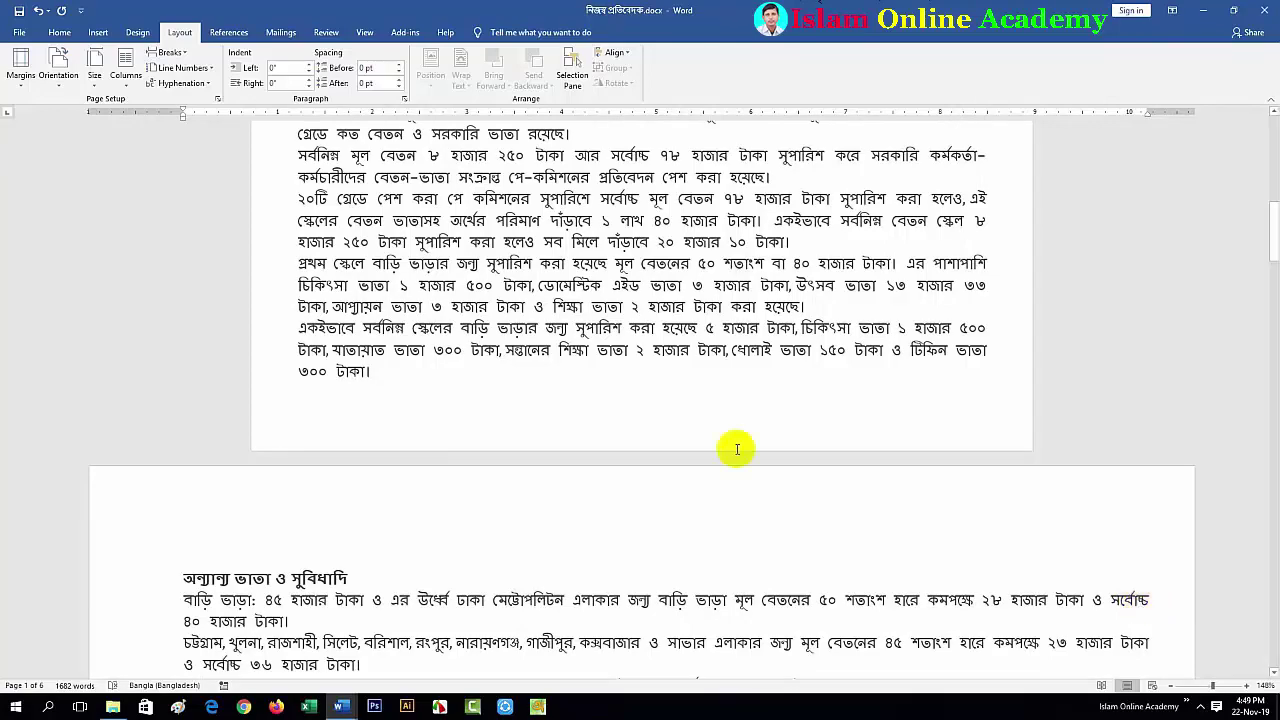
# - Turn on continuous line numbering from the title at the start of the document
pyautogui.hotkey('ctrl', 'Home')
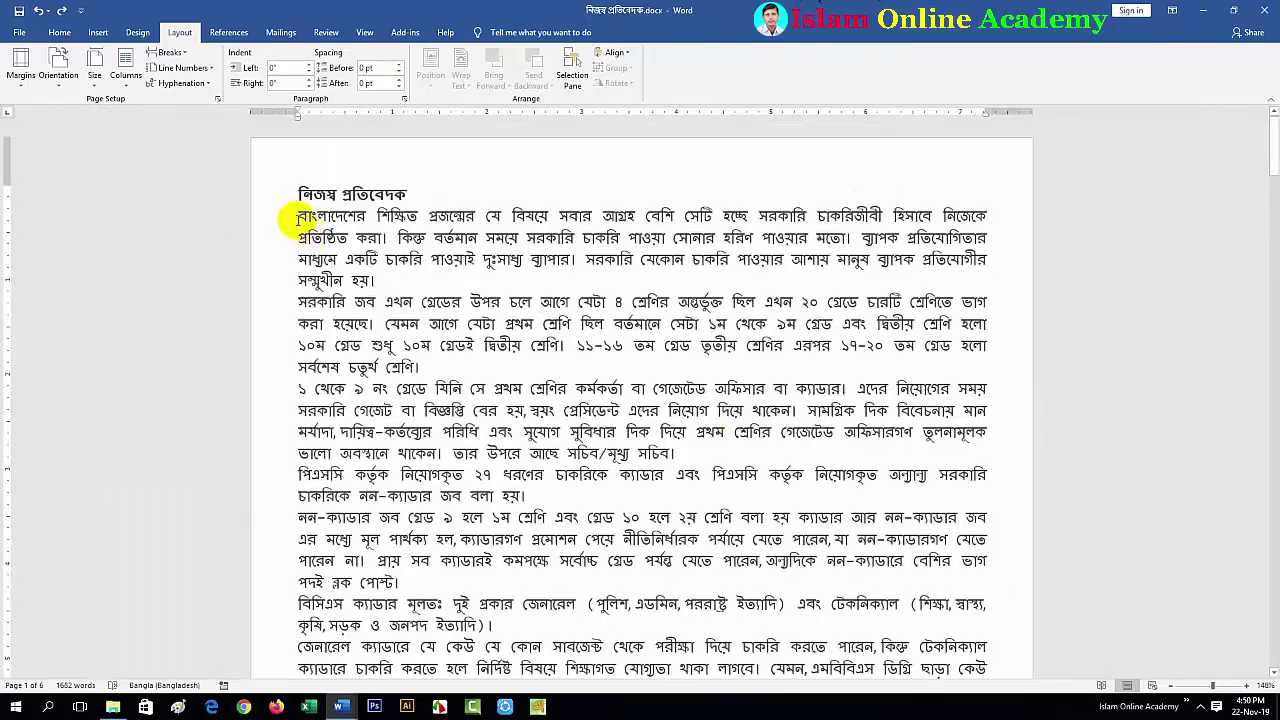
pyautogui.click(298, 193)
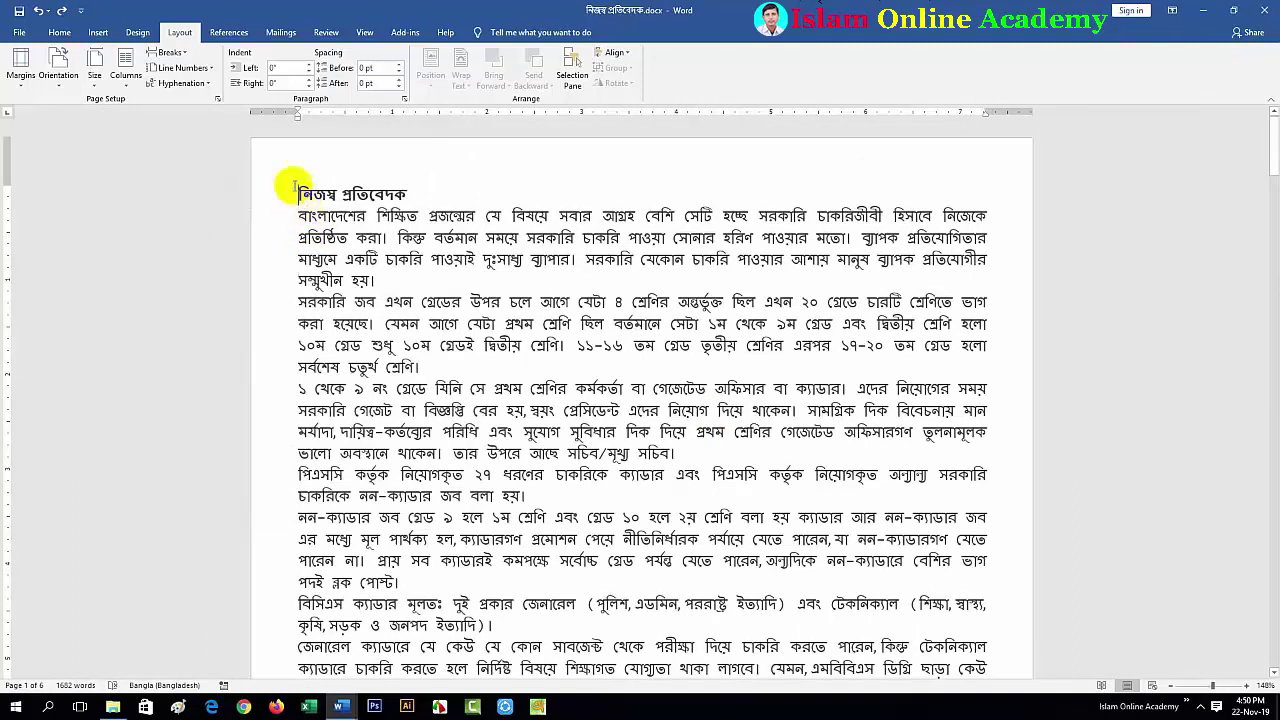
pyautogui.click(185, 68)
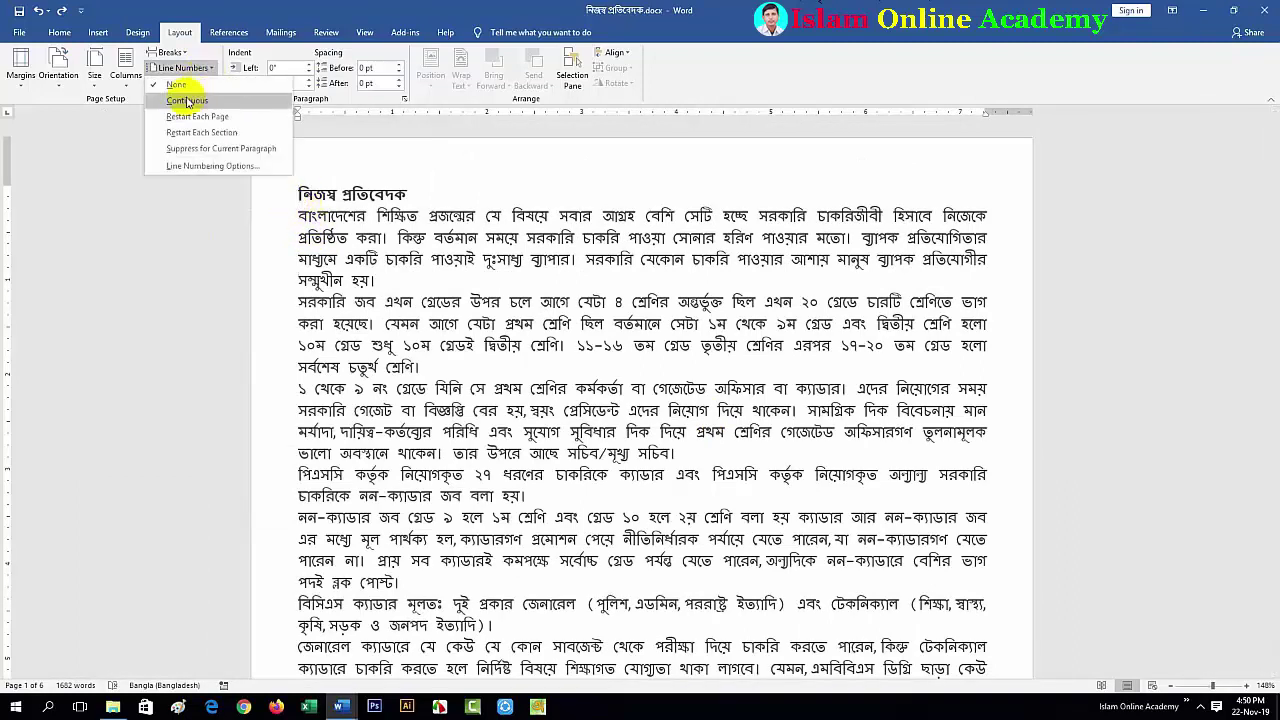
pyautogui.click(180, 107)
pyautogui.scroll(-15, 343, 283)
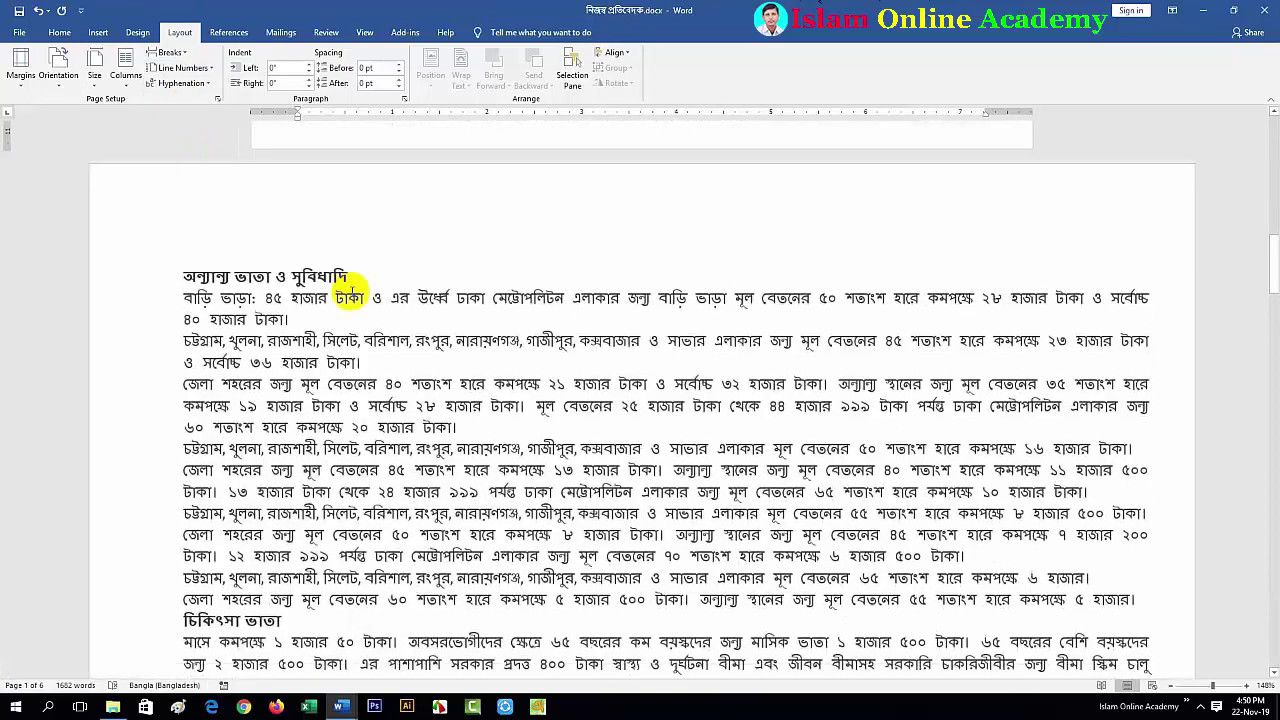
pyautogui.scroll(10, 343, 280)
pyautogui.scroll(8, 360, 288)
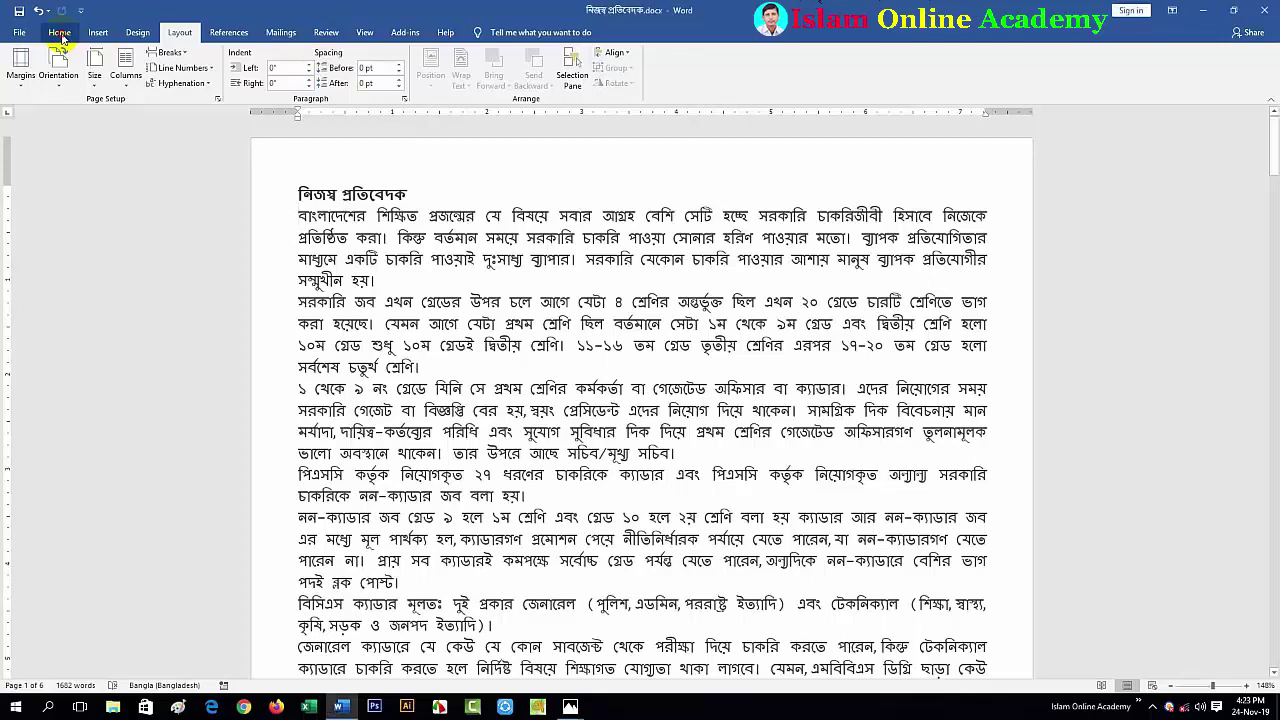
pyautogui.click(60, 33)
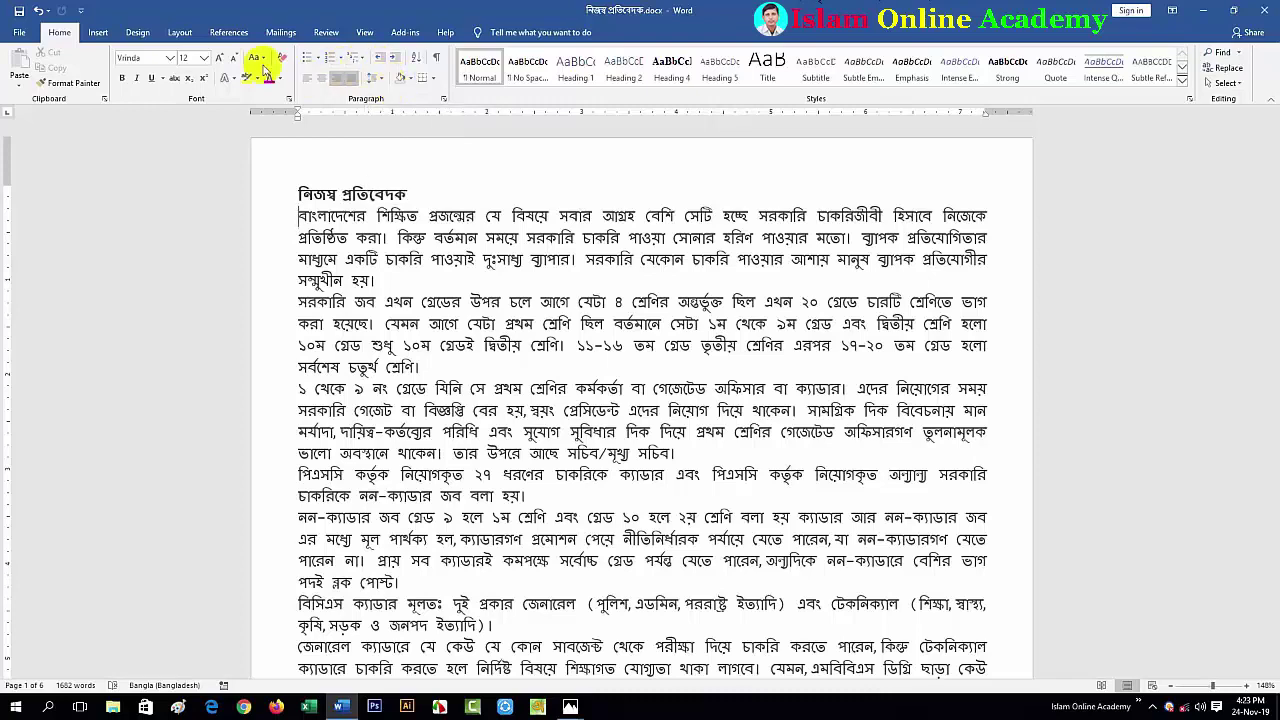
pyautogui.click(180, 32)
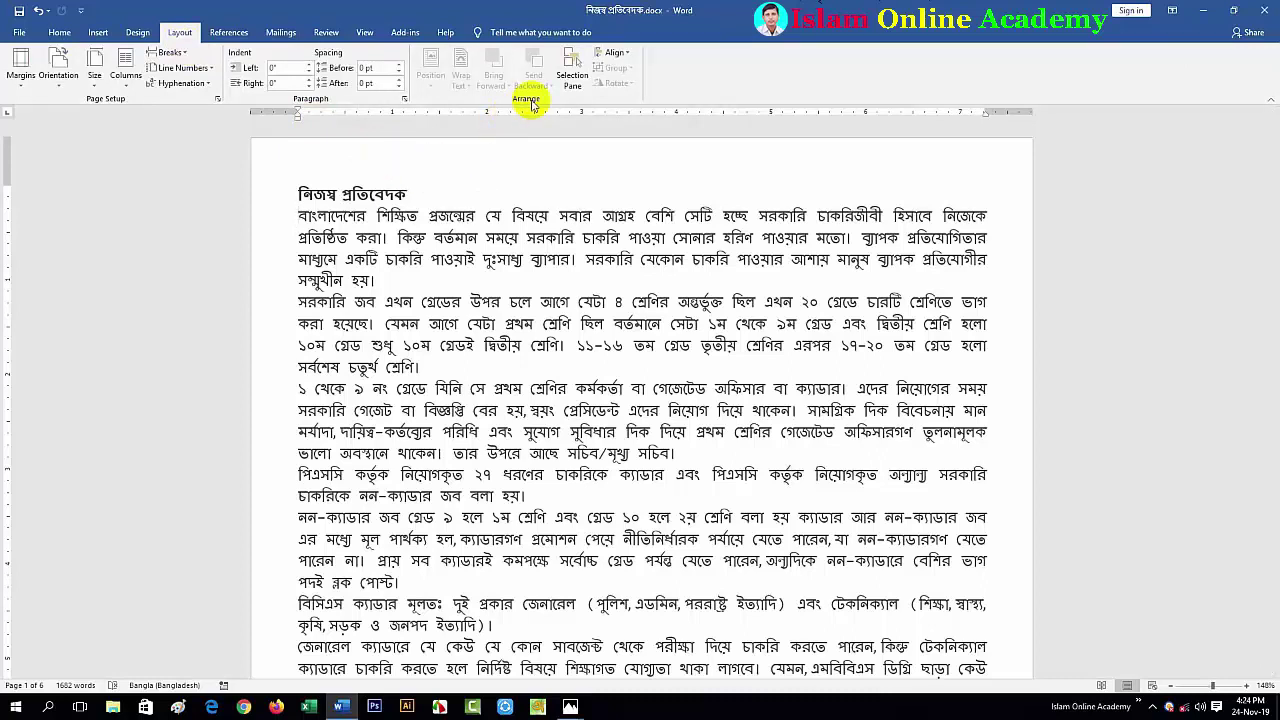
pyautogui.click(98, 33)
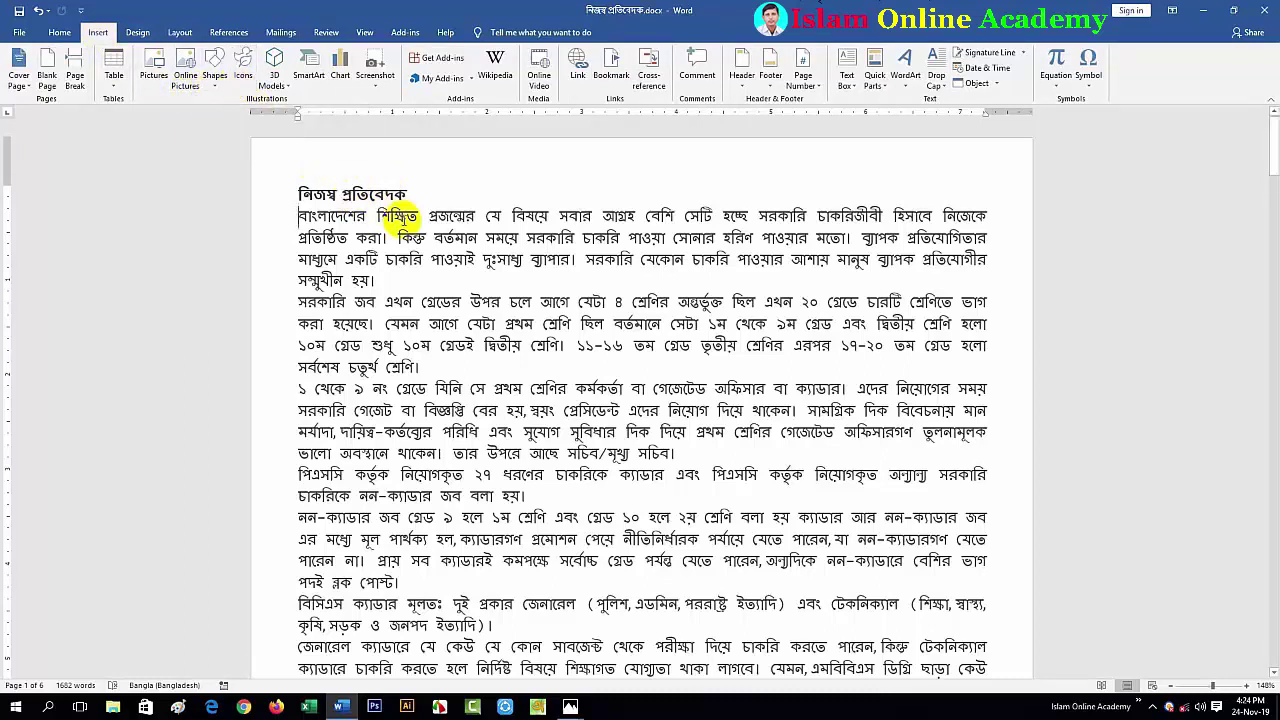
pyautogui.click(180, 35)
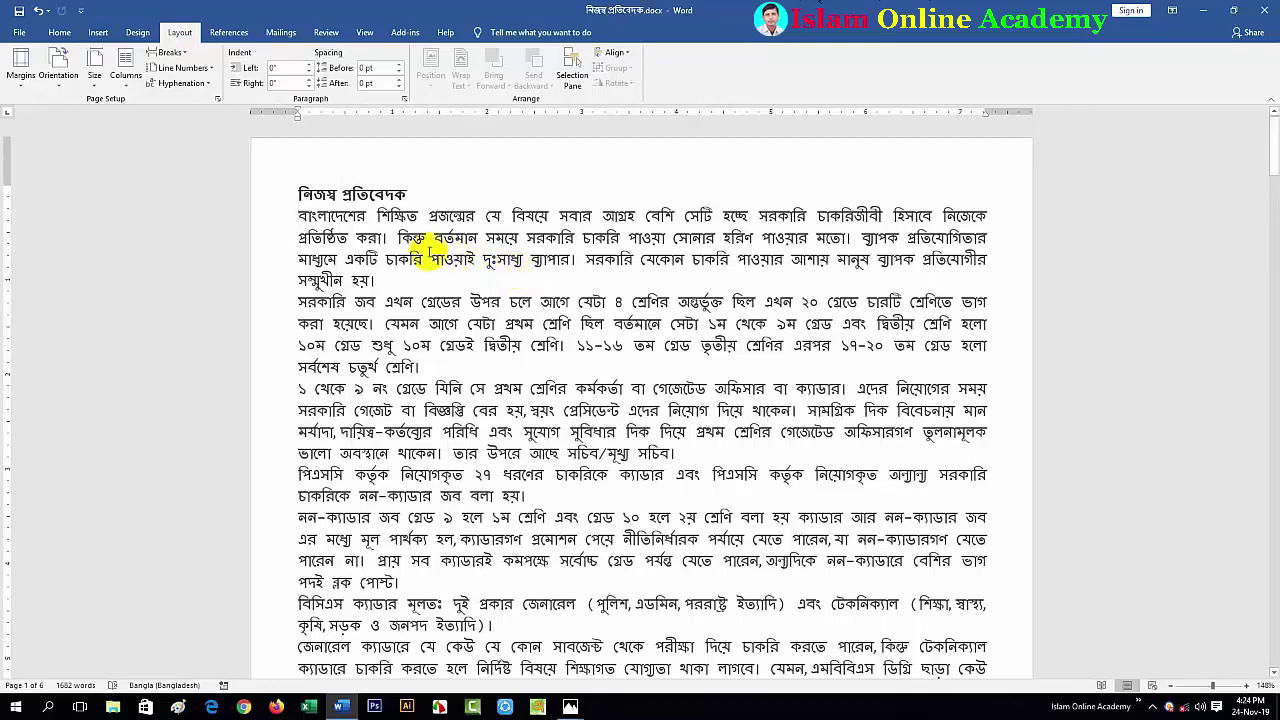
# - Draw a Sun shape from Basic Shapes over page 1's opening paragraphs
pyautogui.click(97, 34)
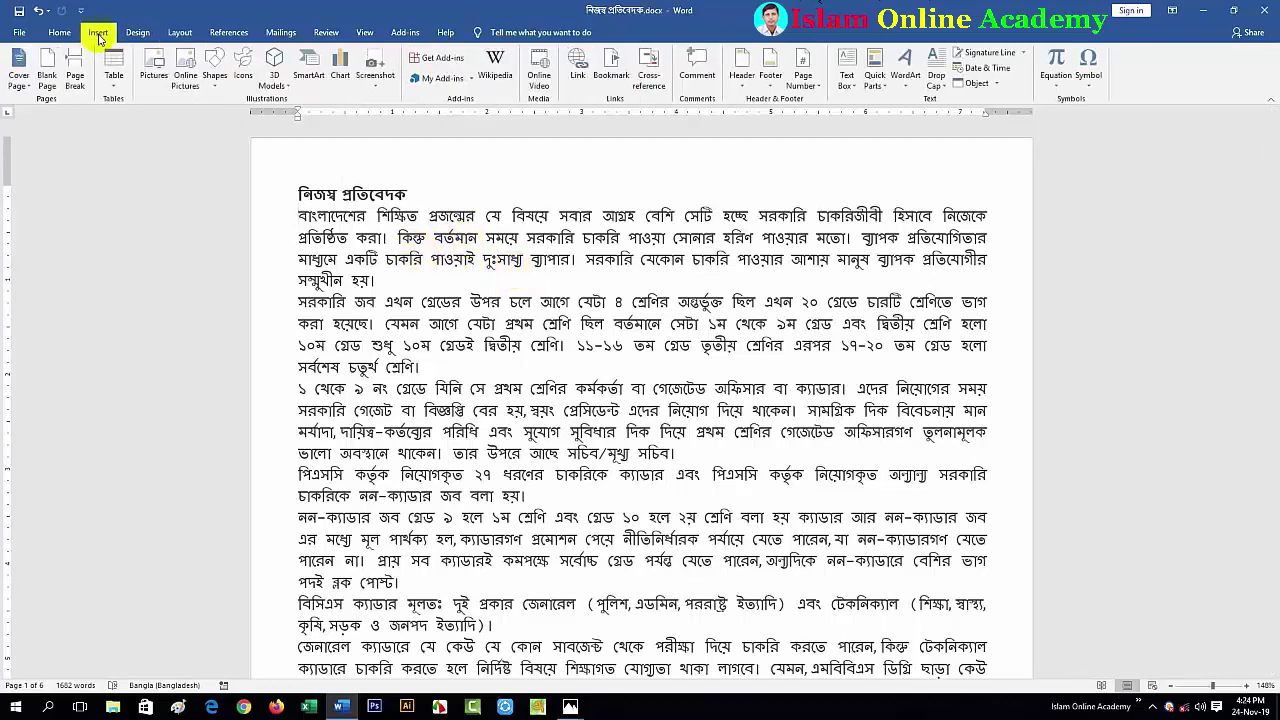
pyautogui.click(215, 85)
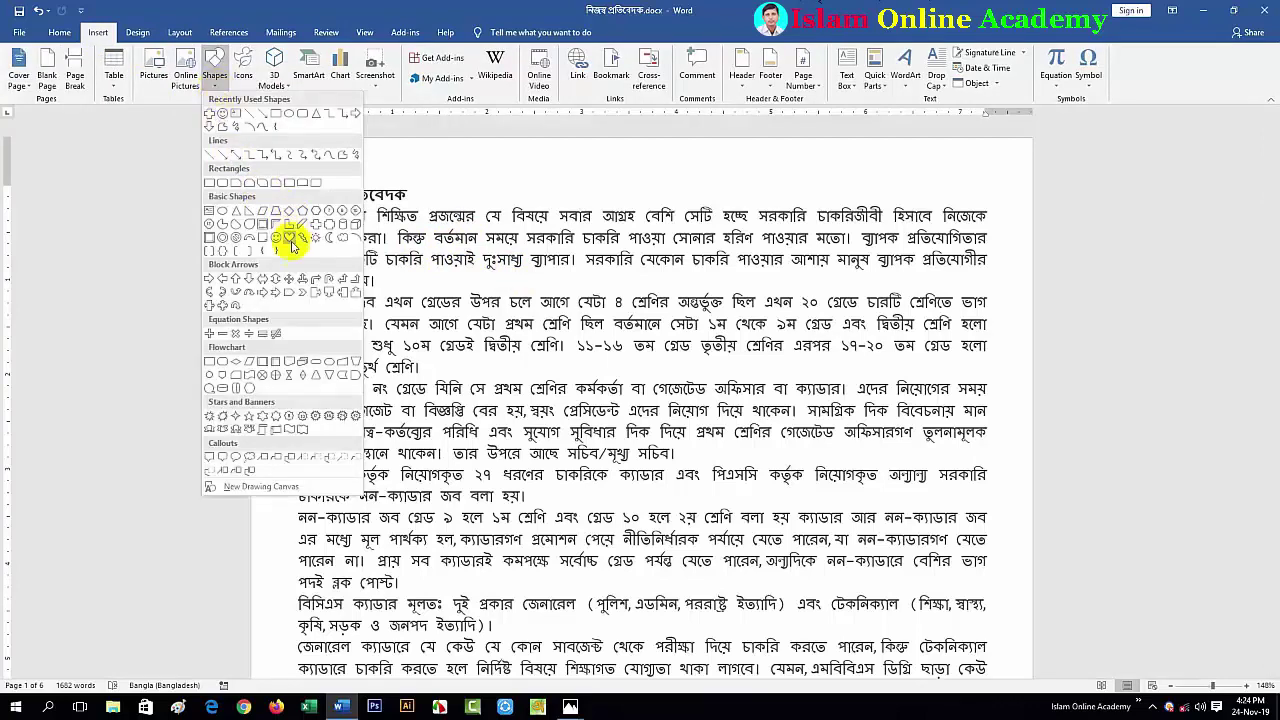
pyautogui.click(315, 240)
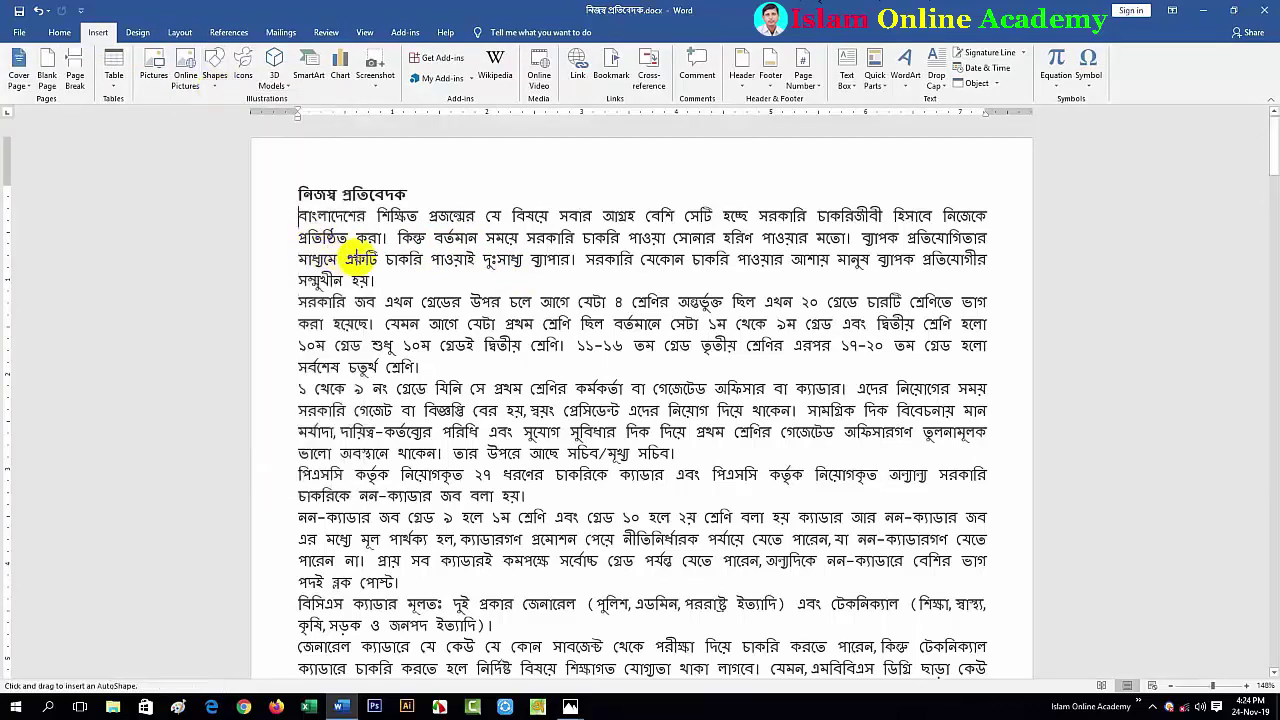
pyautogui.moveTo(516, 256); pyautogui.dragTo(643, 359)
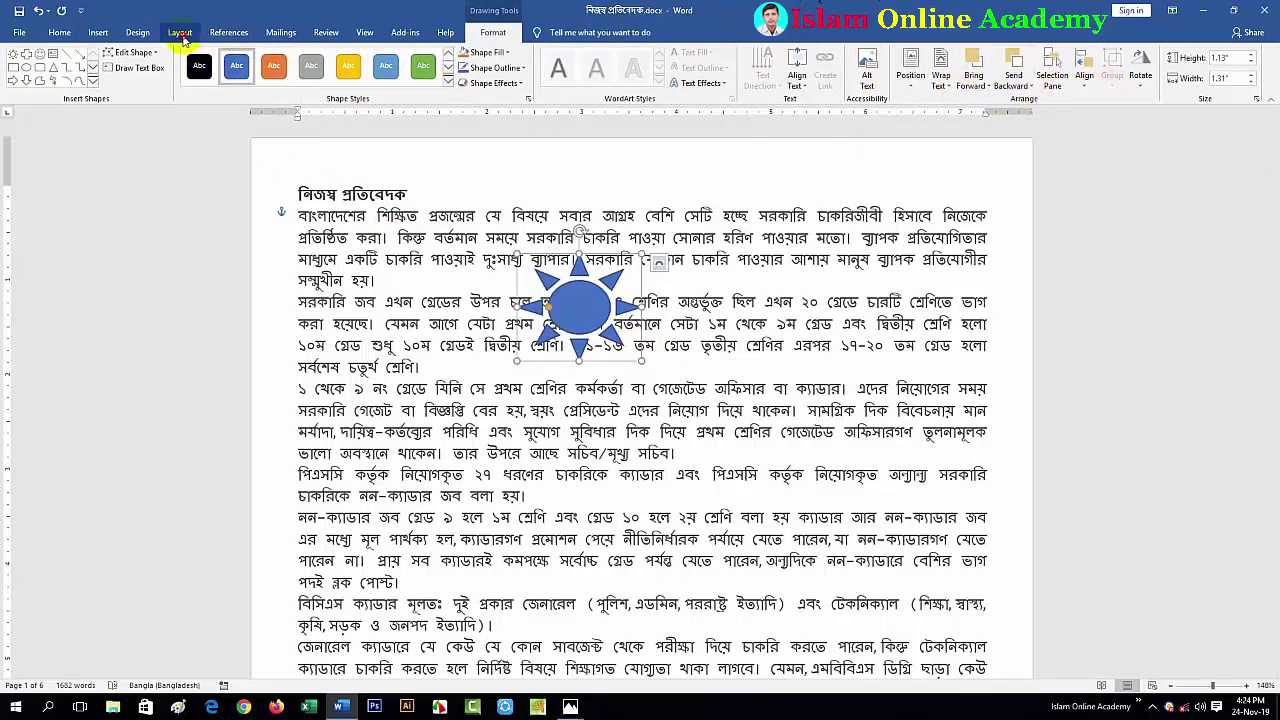
# - Switch to the Layout tab and back to the Insert tab
pyautogui.click(179, 32)
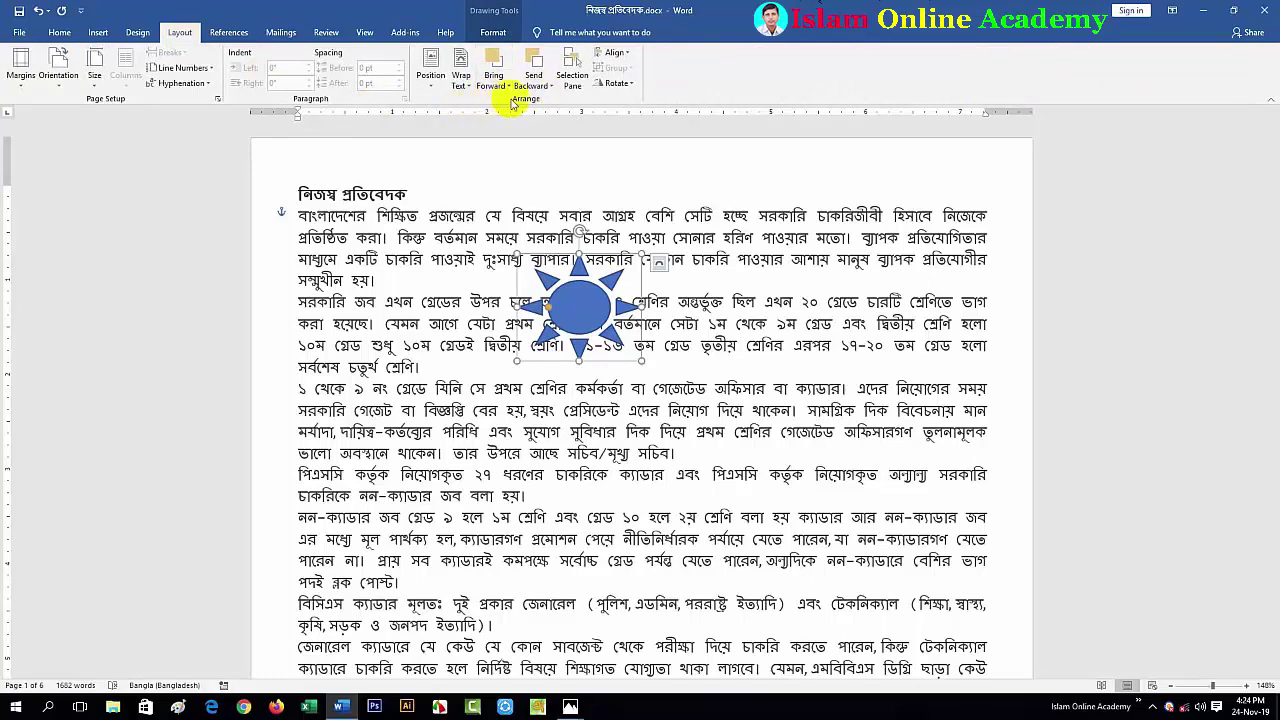
pyautogui.click(97, 32)
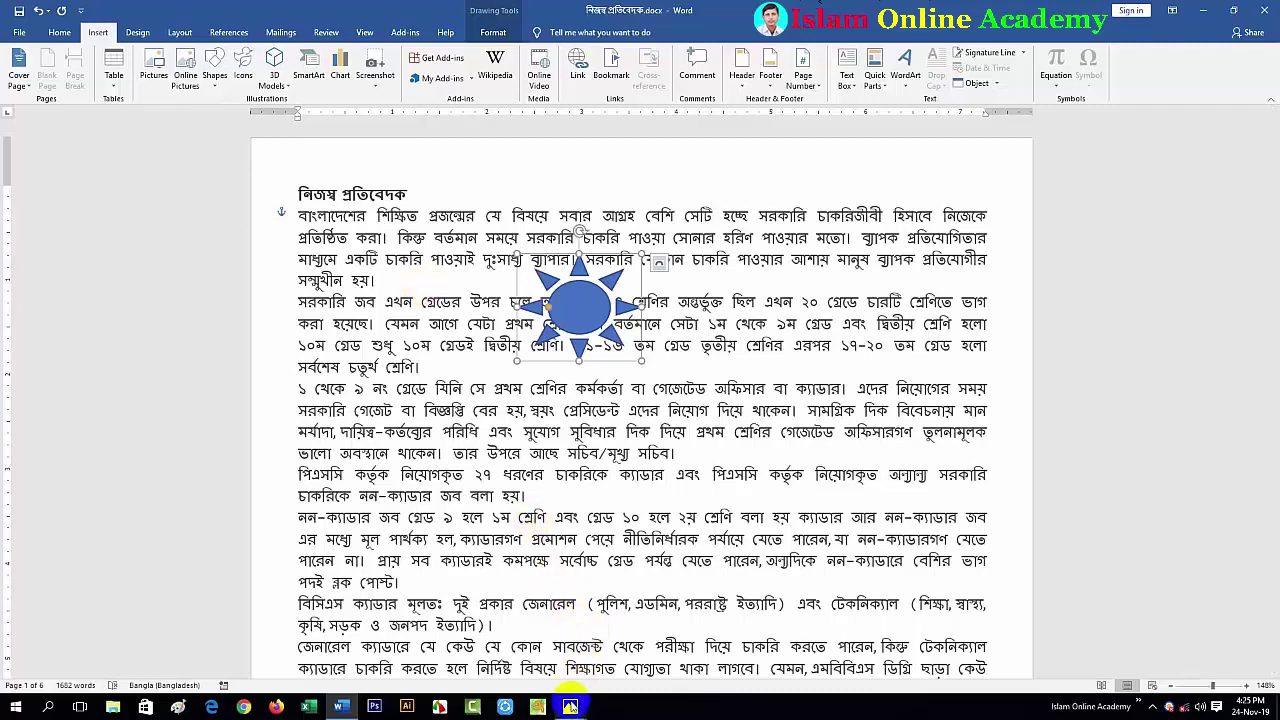
pyautogui.moveTo(570, 706)
pyautogui.moveTo(515, 615)
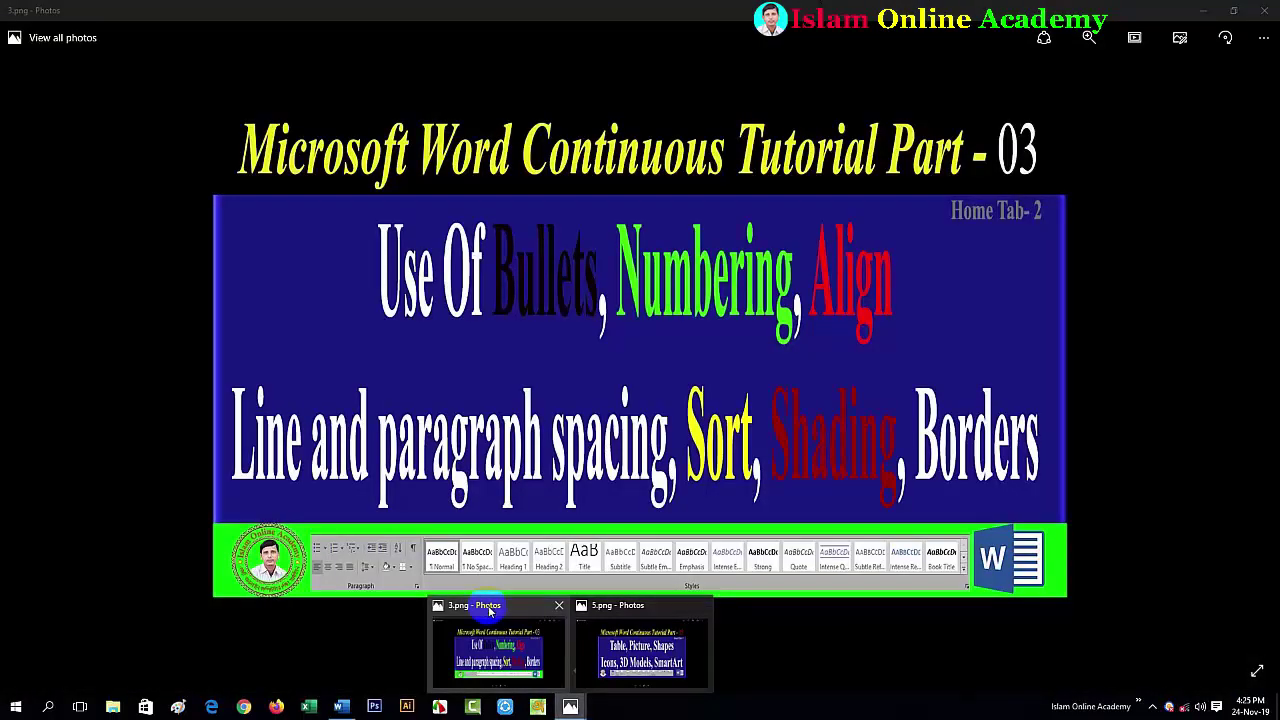
pyautogui.moveTo(607, 614)
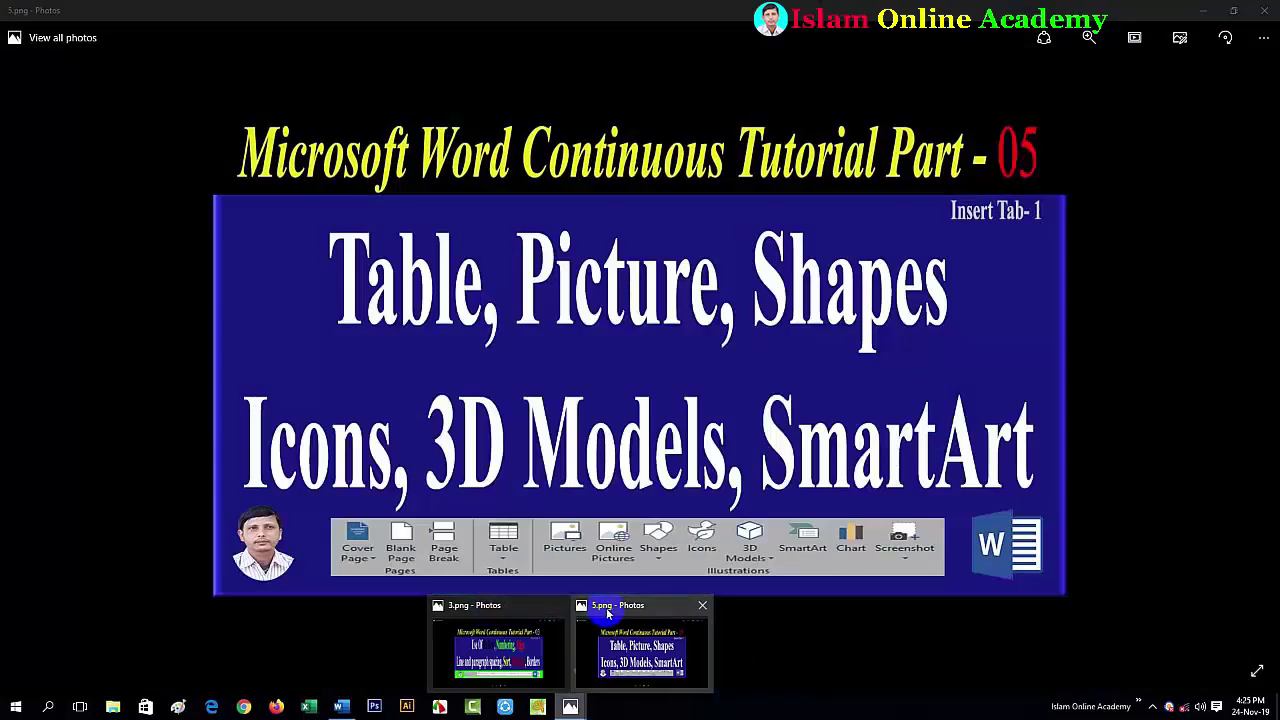